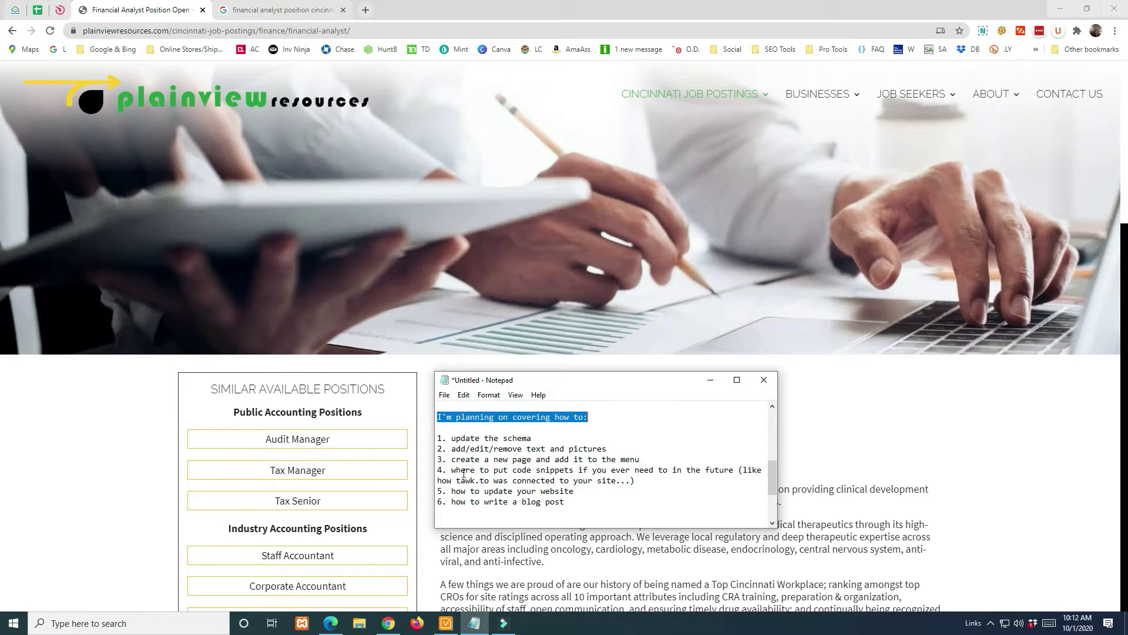
Put away the Notepad outline and look through the Finance entries under Cincinnati Job Postings in the site navigation.
drag(456, 481, 490, 481)
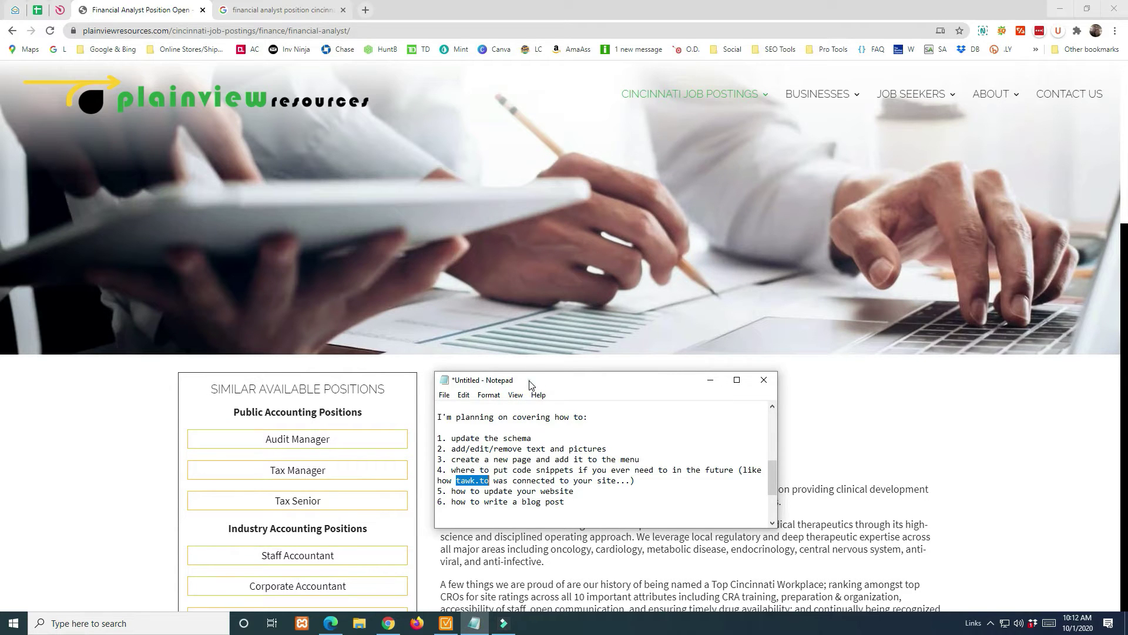
key(super+Down)
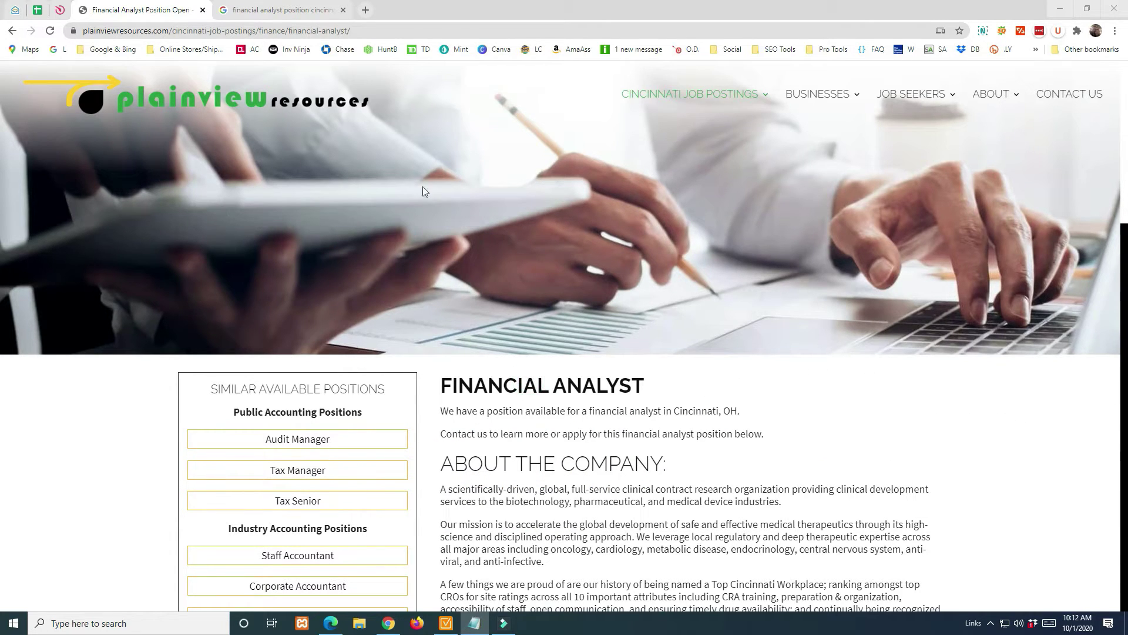
mouse_move(681, 95)
mouse_move(722, 171)
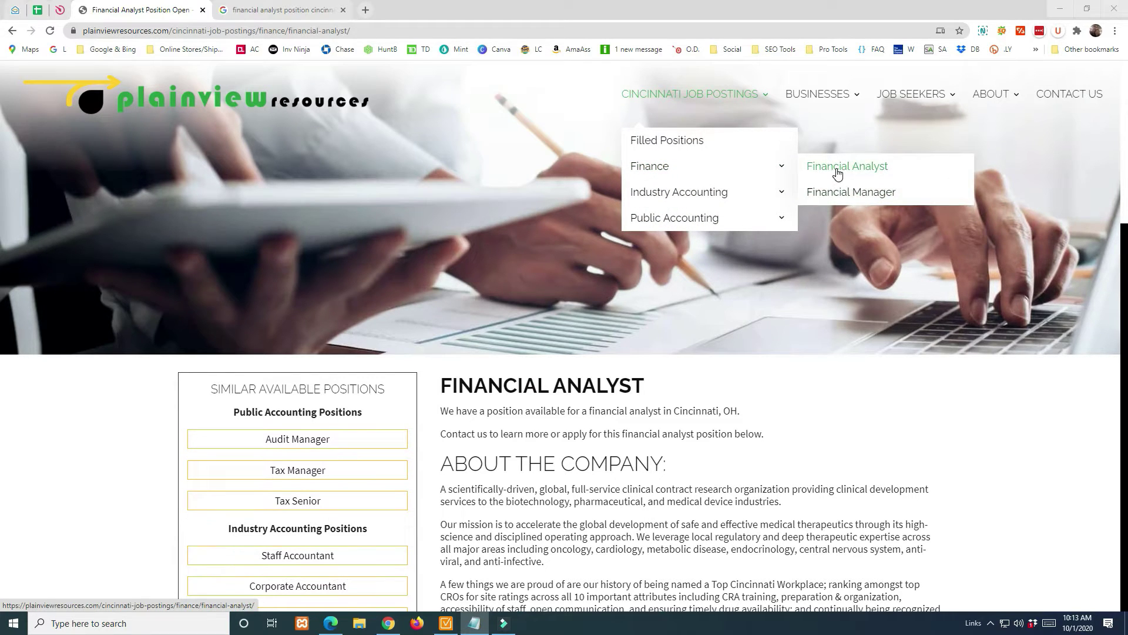
Open the wp-admin address of plainviewresources.com and log in to the WordPress dashboard.
drag(176, 33, 447, 36)
text(wp-admin)
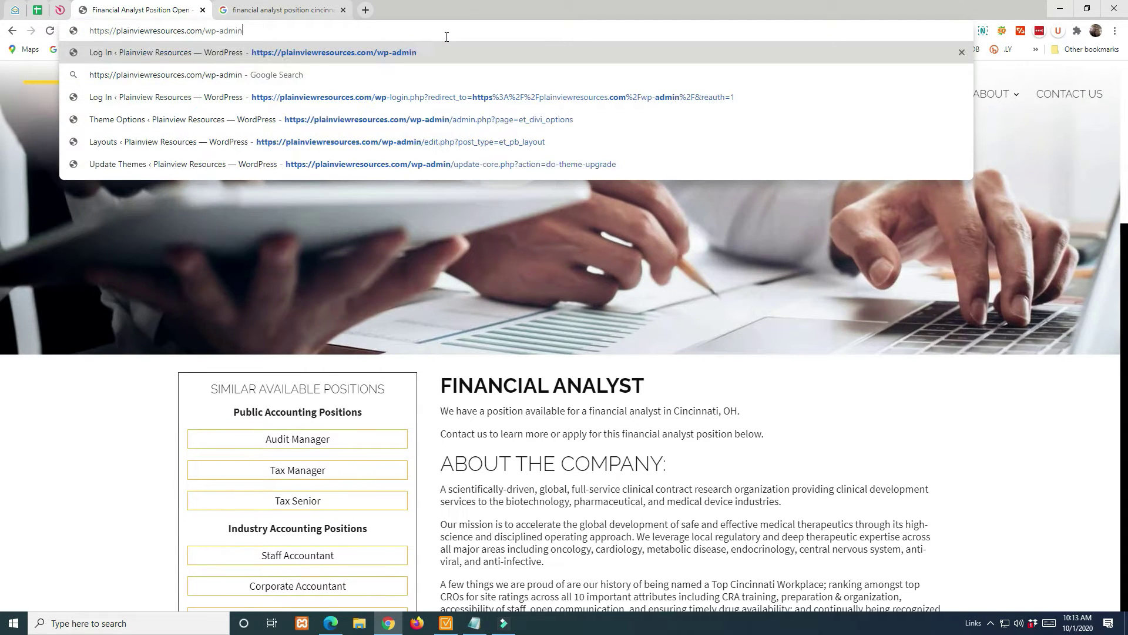
key(Return)
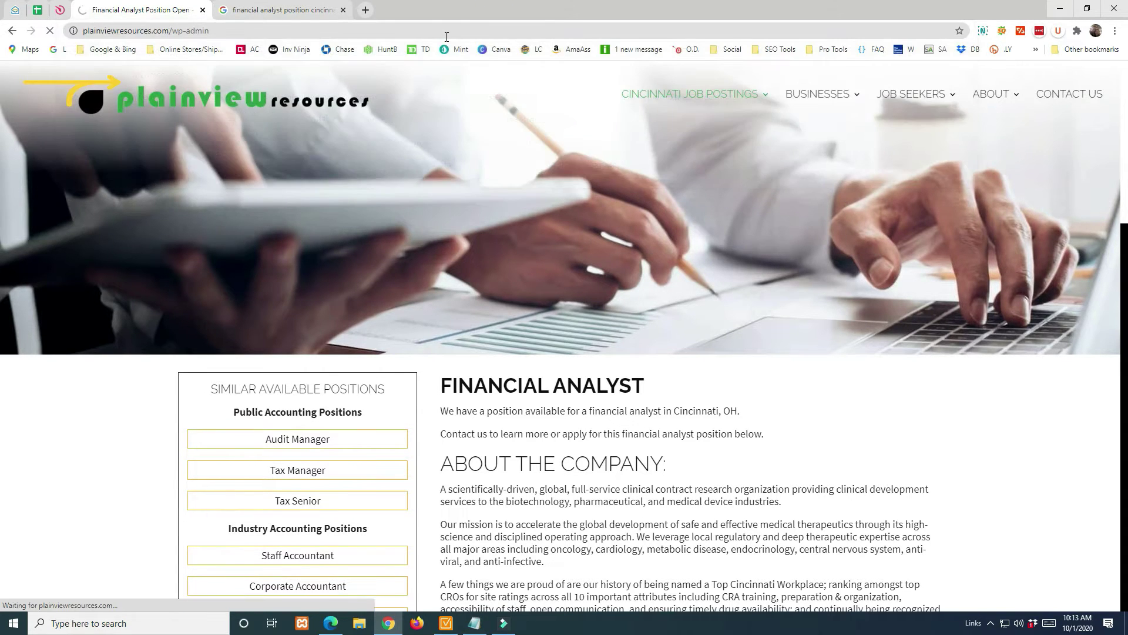
click(626, 339)
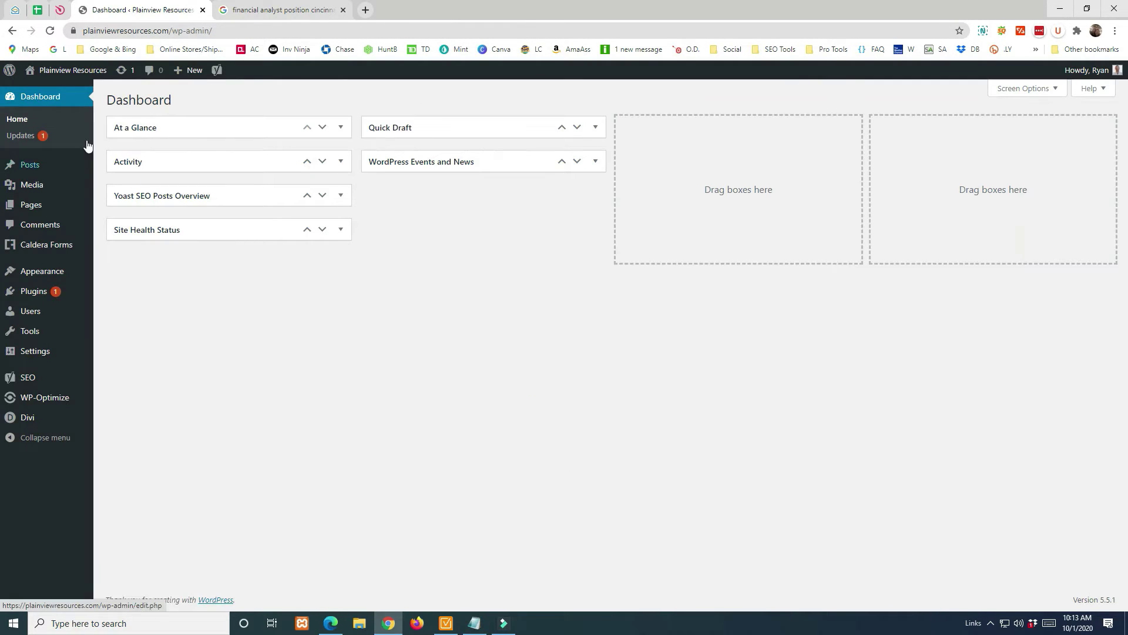
Update all outdated plugins from the WordPress Updates page and review the installed plugins list.
click(121, 74)
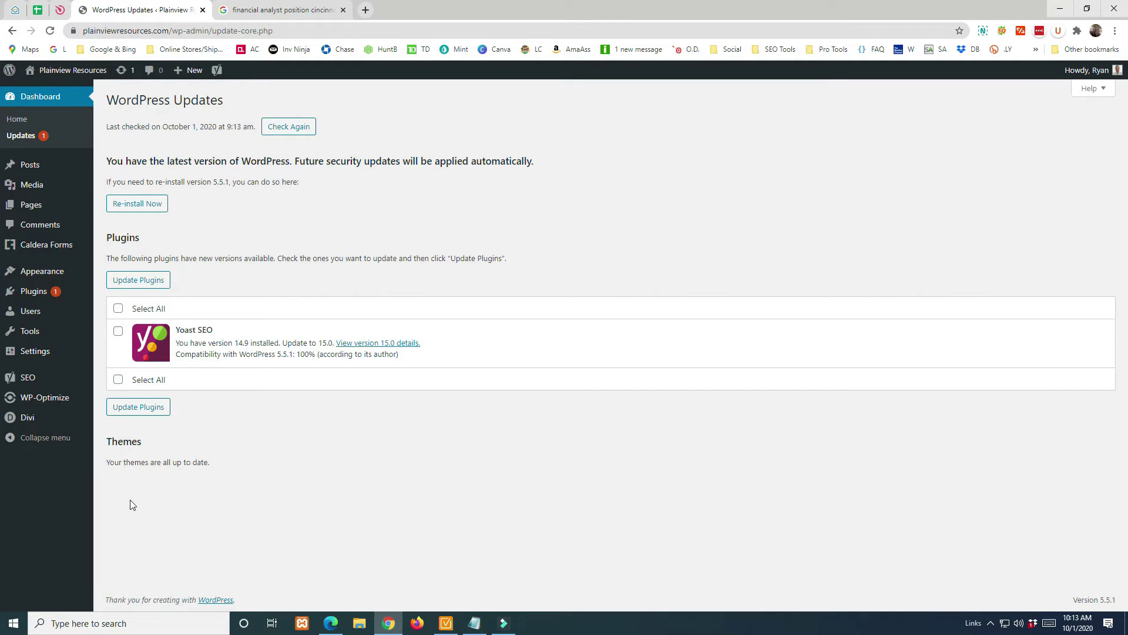
click(118, 310)
click(147, 282)
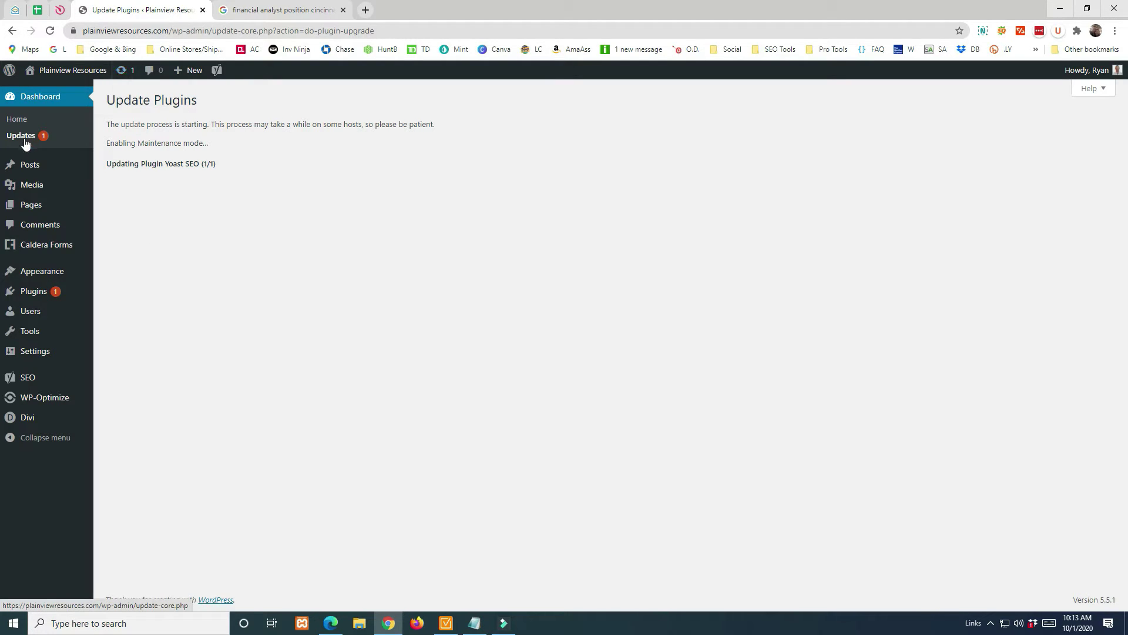
click(122, 71)
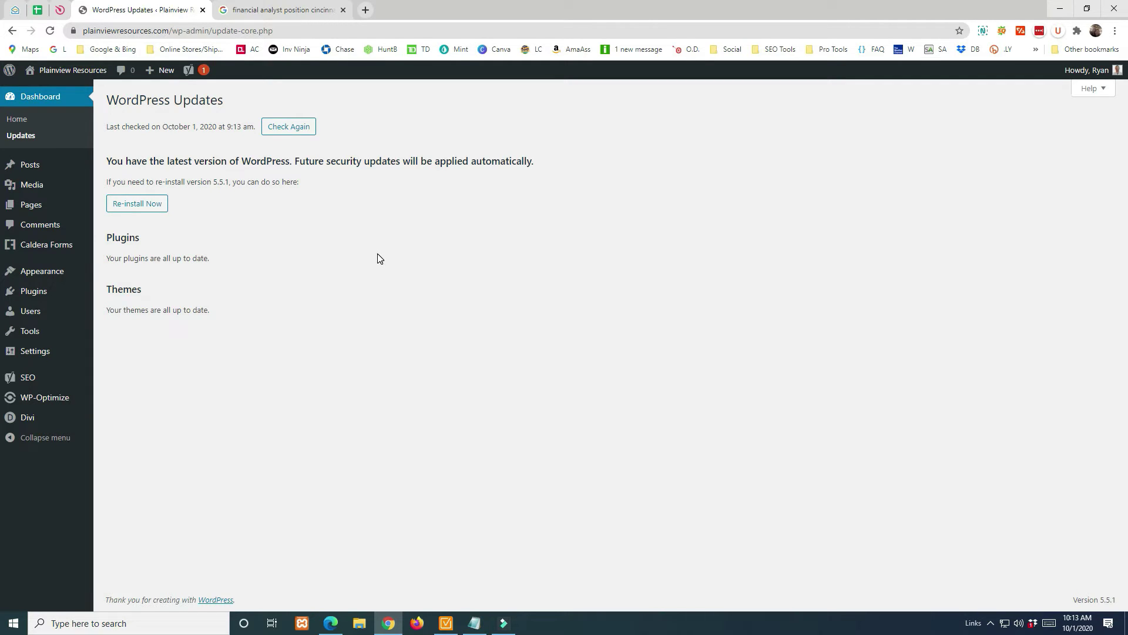
click(44, 297)
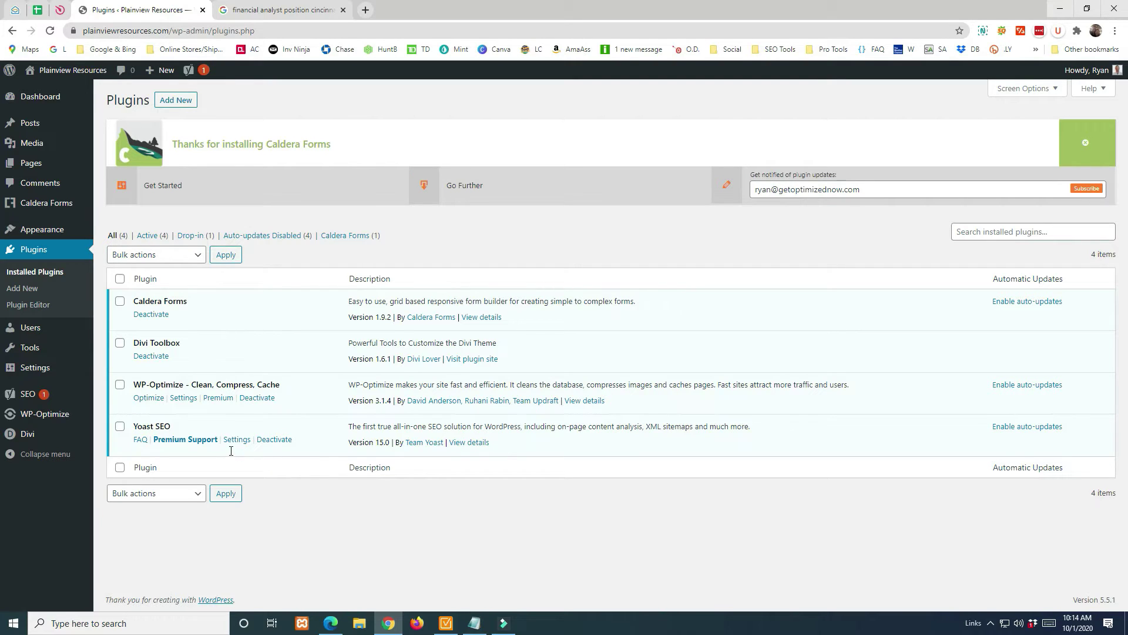
Examine the head, body and post code snippet areas in the Integration settings of Divi Theme Options.
click(51, 434)
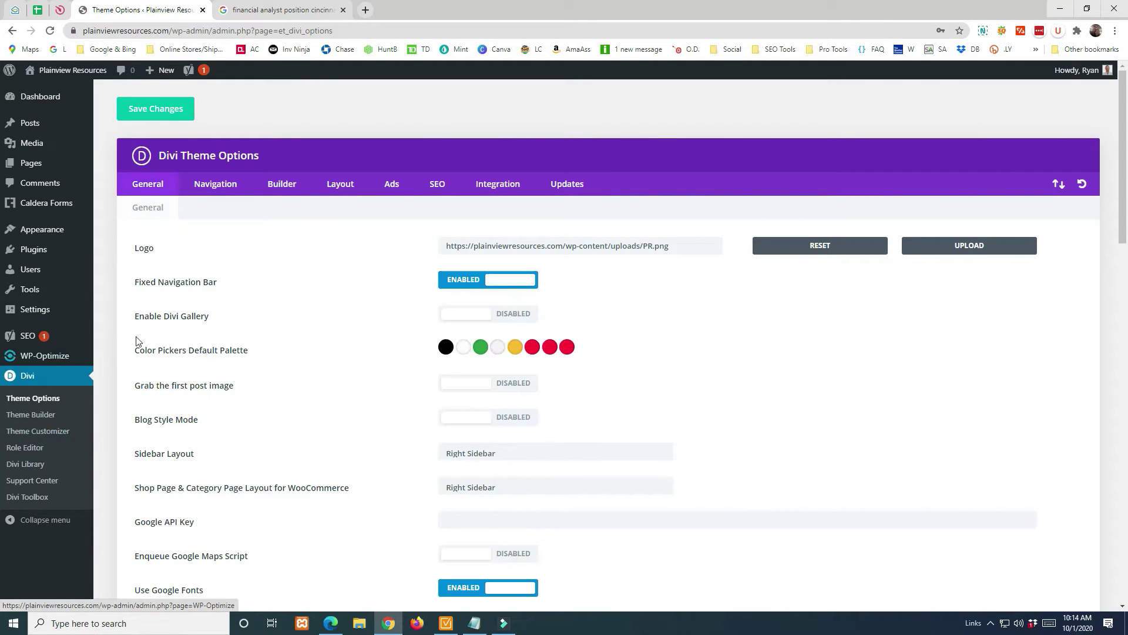
click(501, 185)
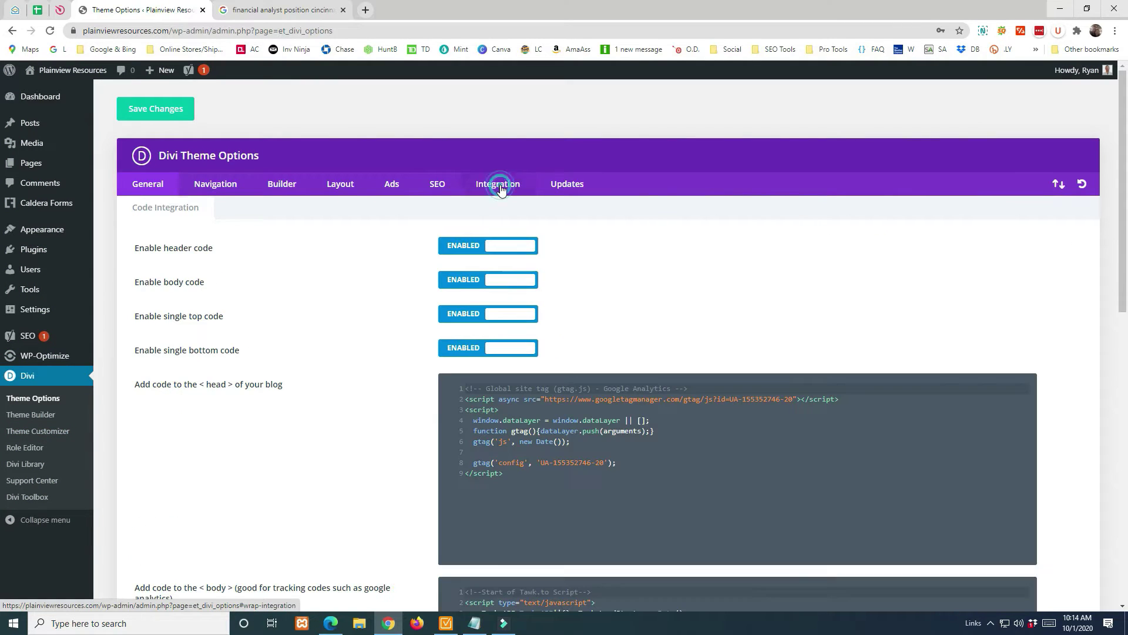
click(464, 389)
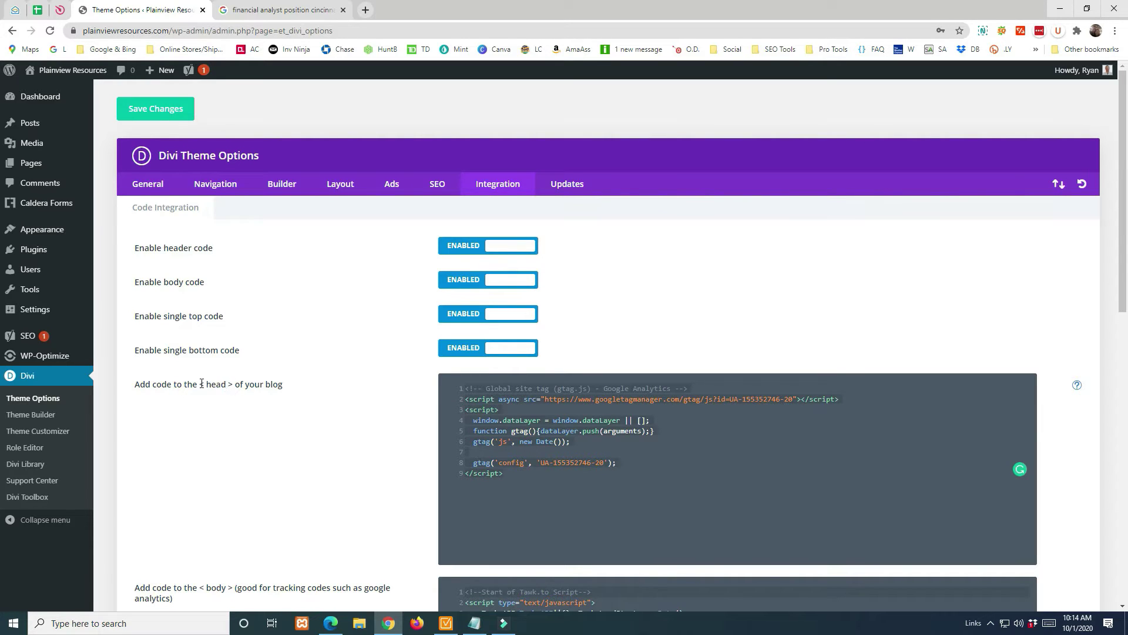
scroll(285, 413, down, 2)
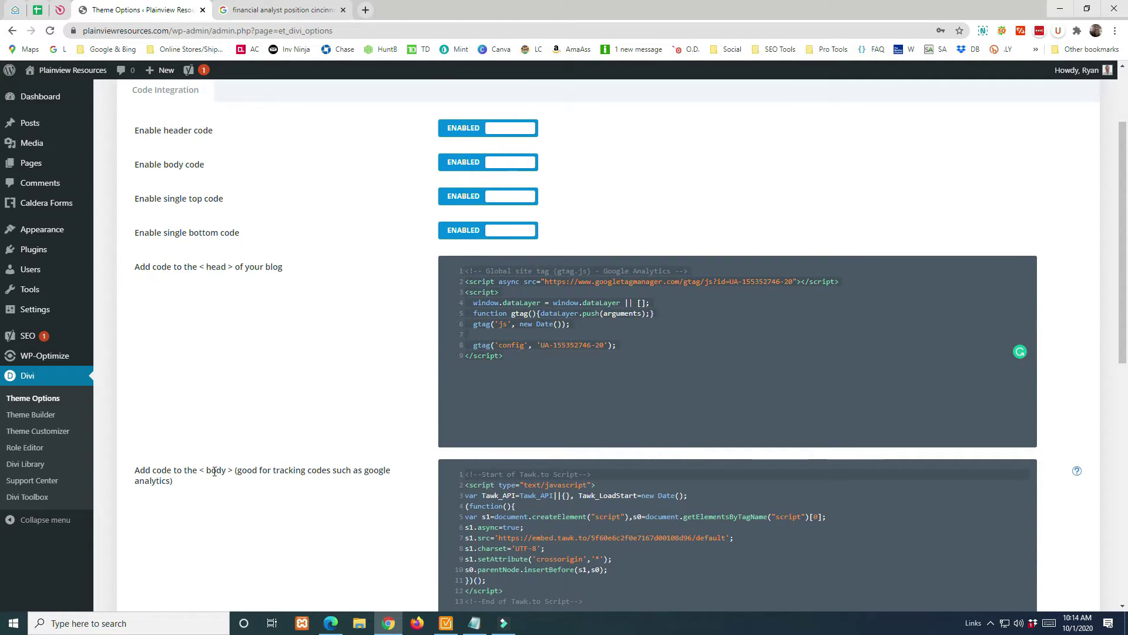
scroll(432, 472, down, 4)
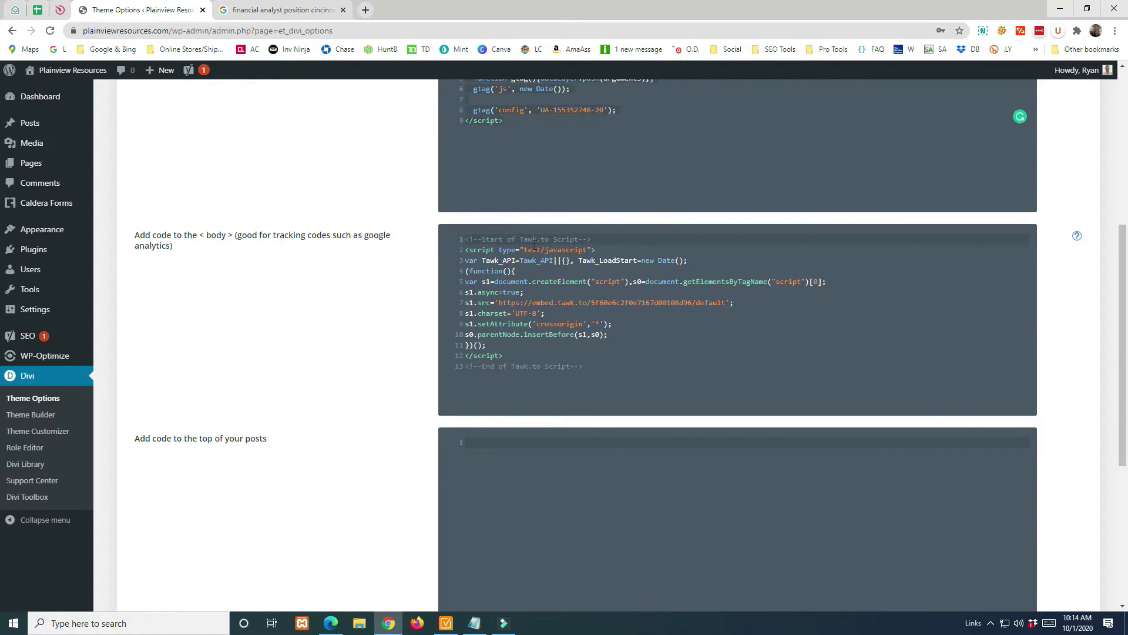
scroll(530, 373, up, 2)
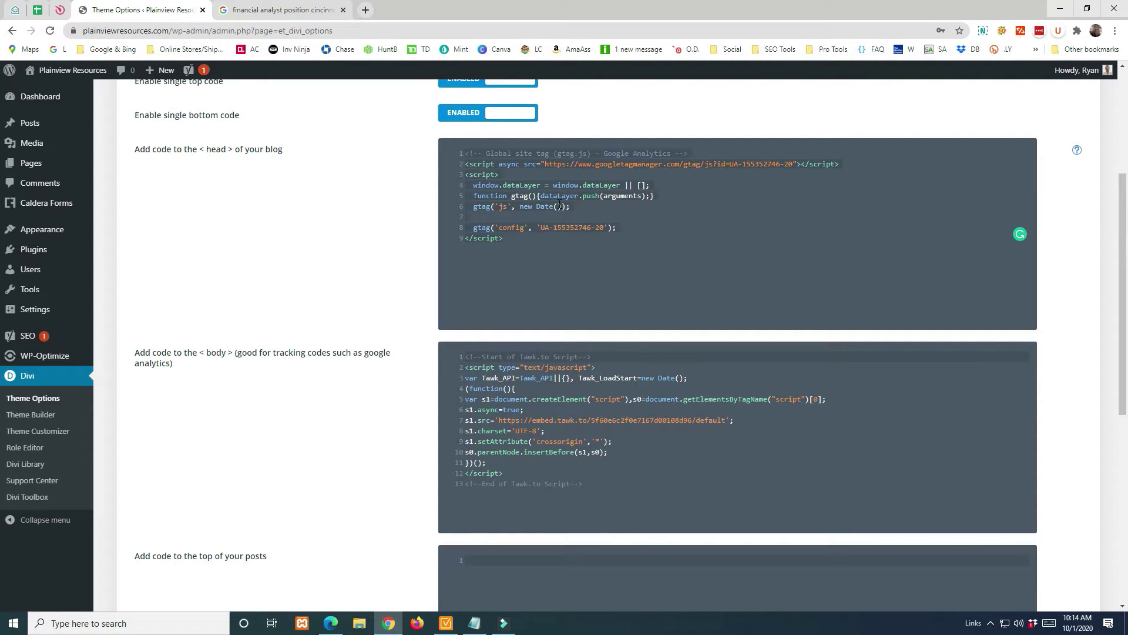
scroll(590, 259, down, 7)
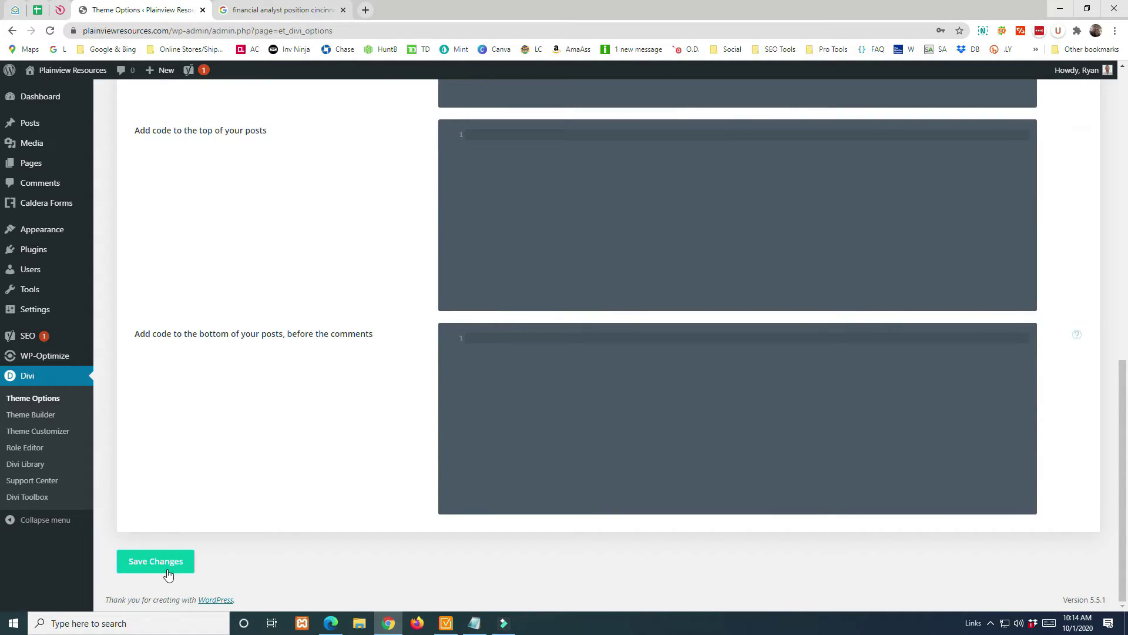
scroll(352, 486, up, 10)
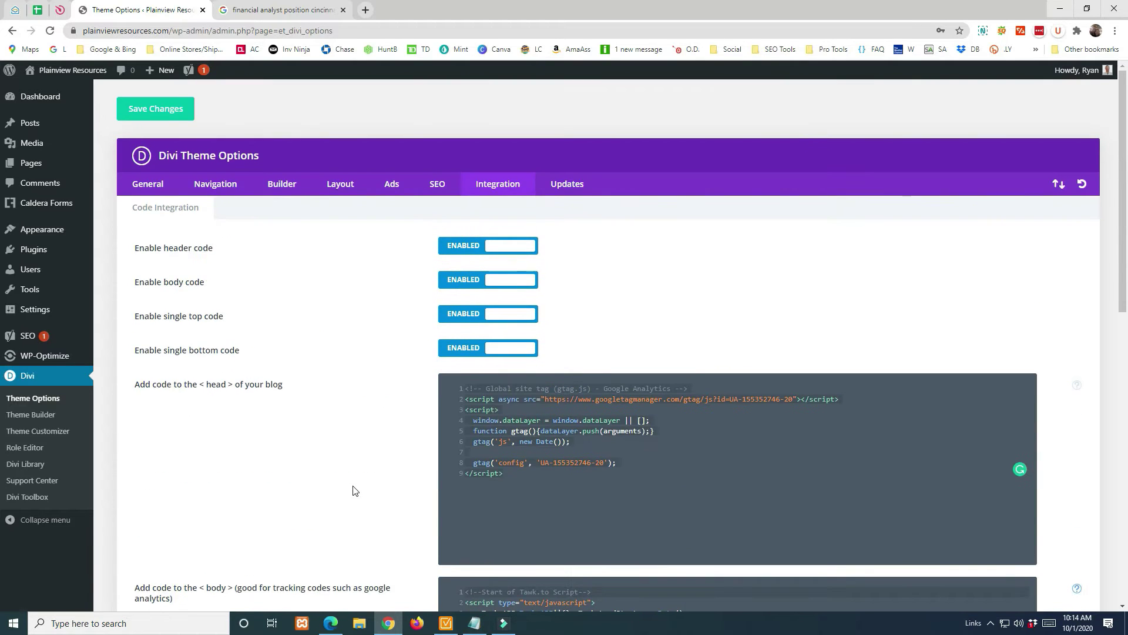
scroll(353, 486, down, 4)
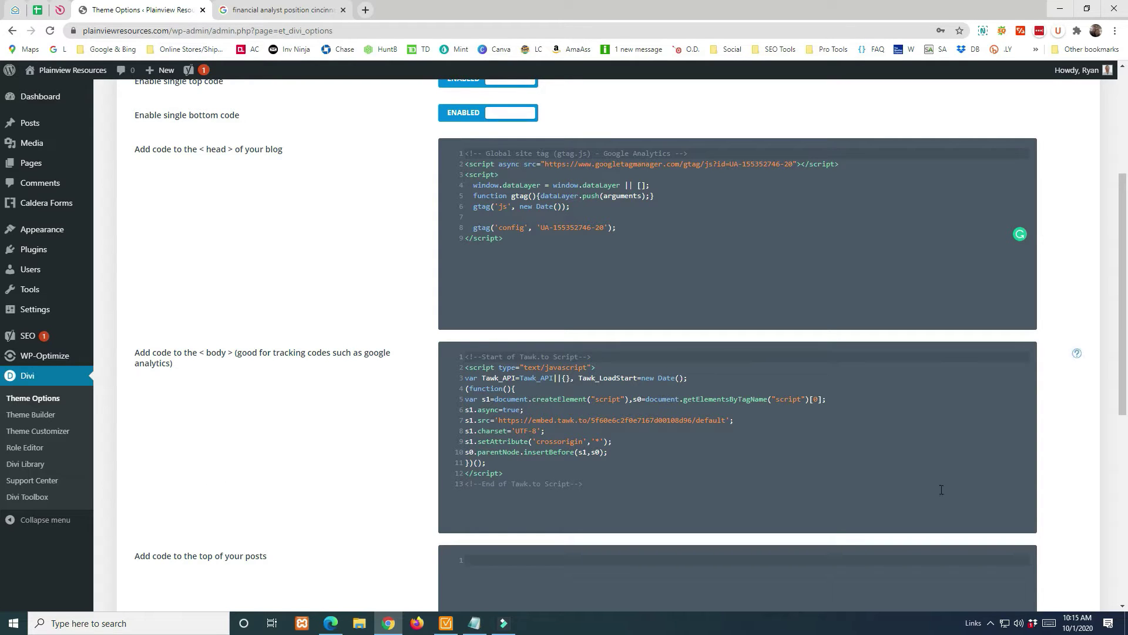
Create a new post titled "My First Blog Post" and start building it from scratch with the Divi Builder.
mouse_move(31, 132)
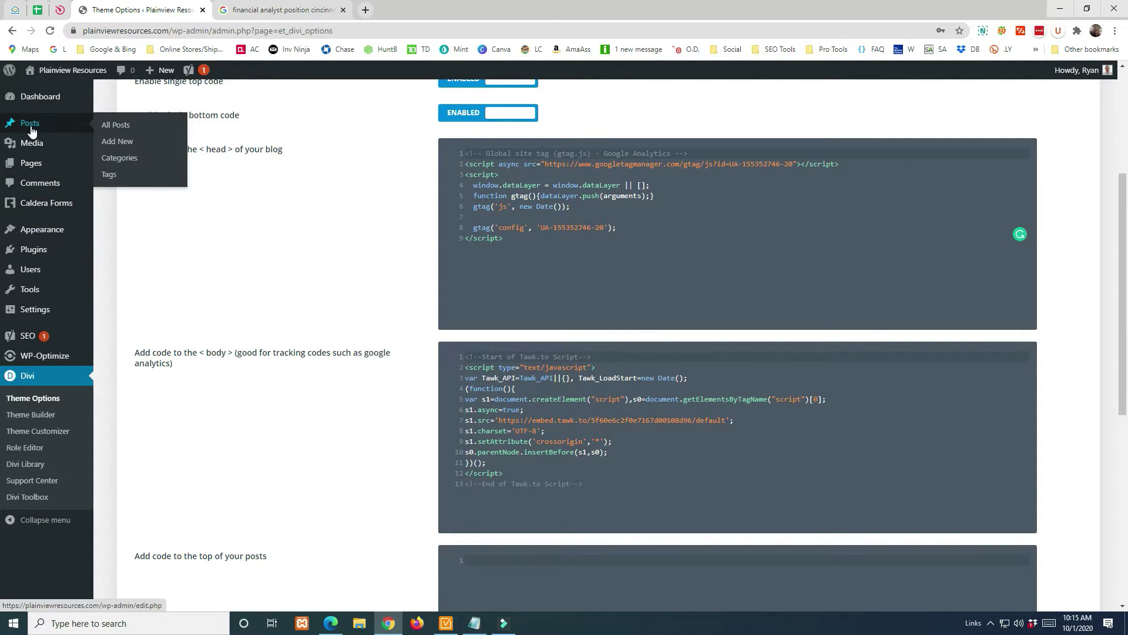
click(31, 132)
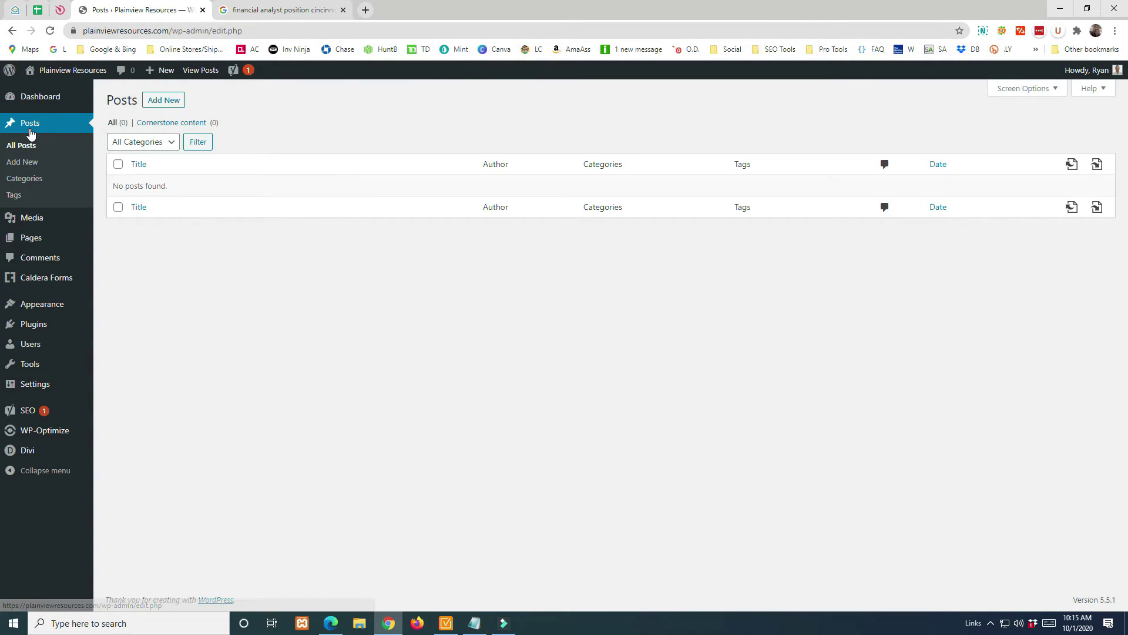
click(169, 104)
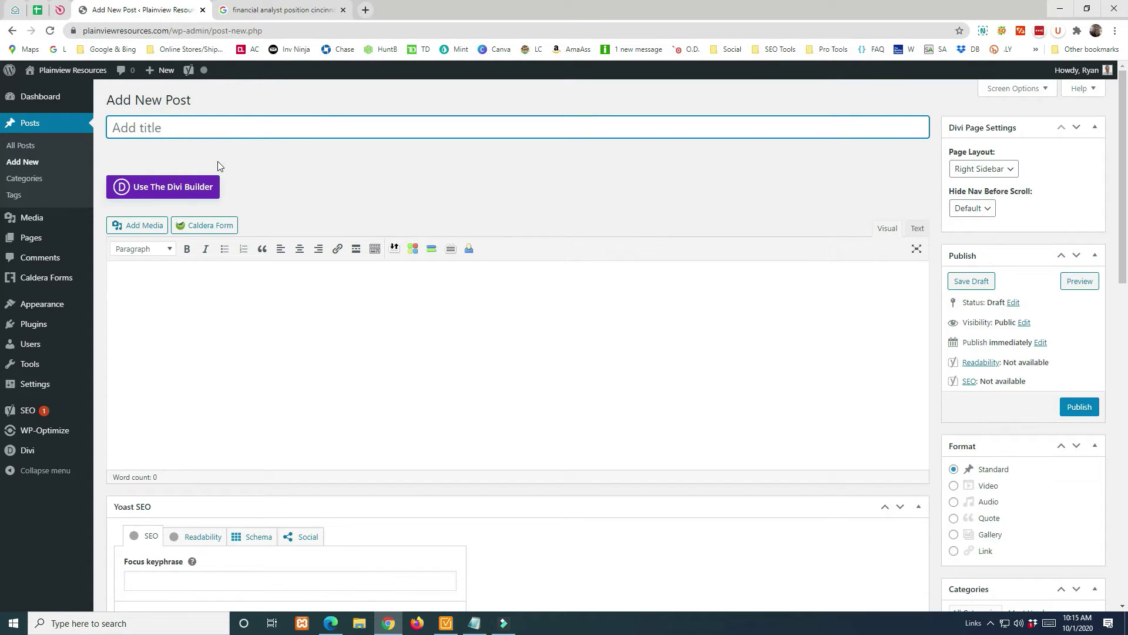
text(My First Blog Post)
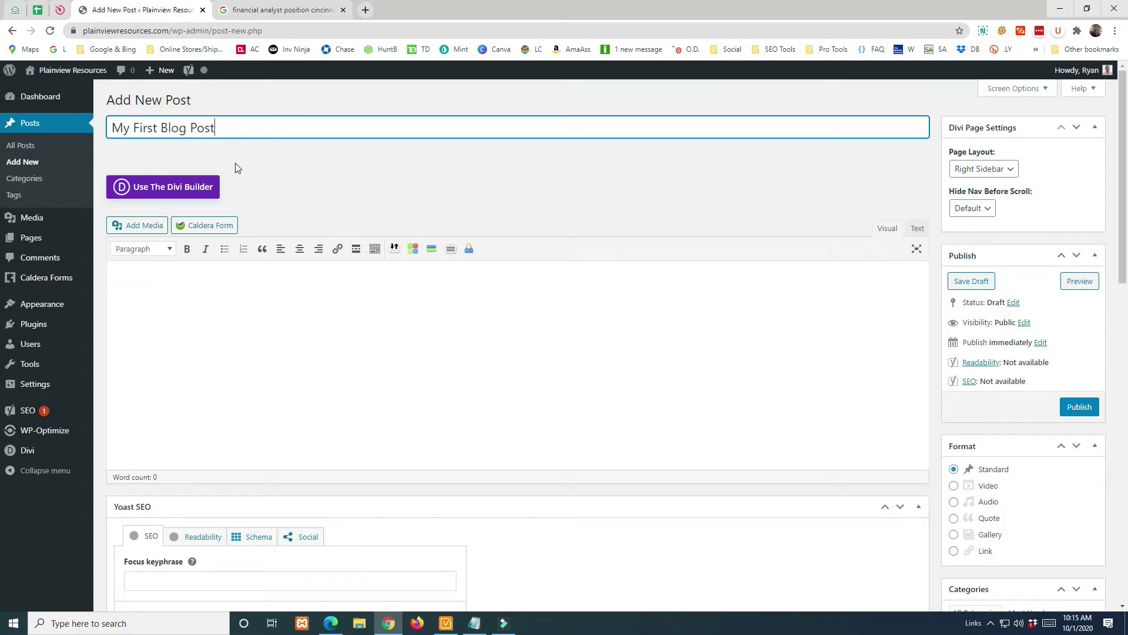
click(186, 192)
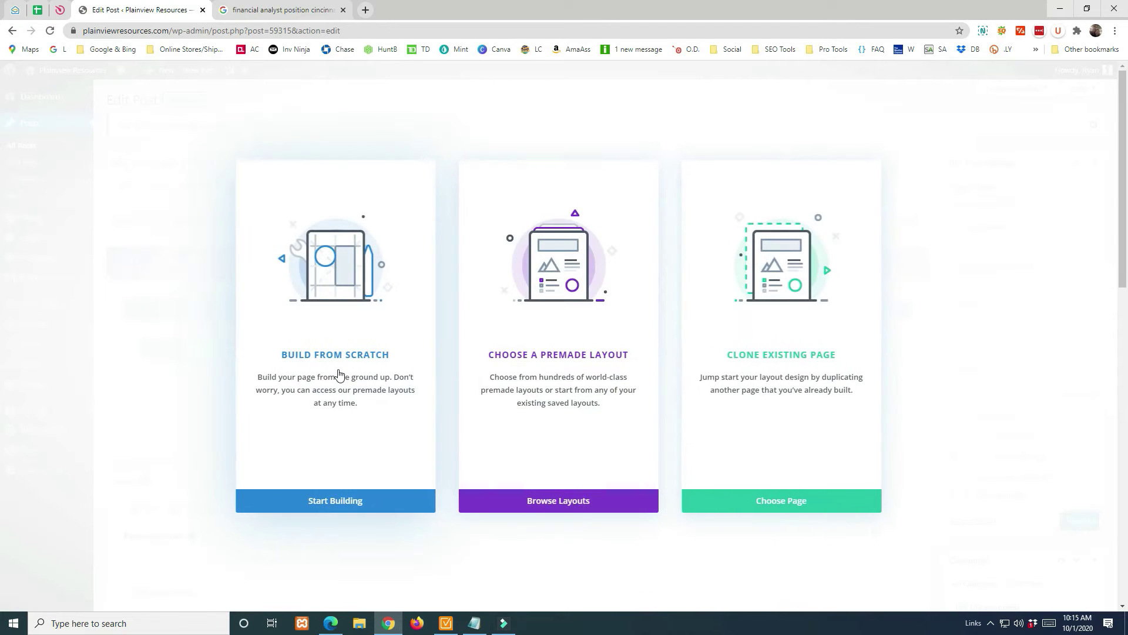
click(328, 365)
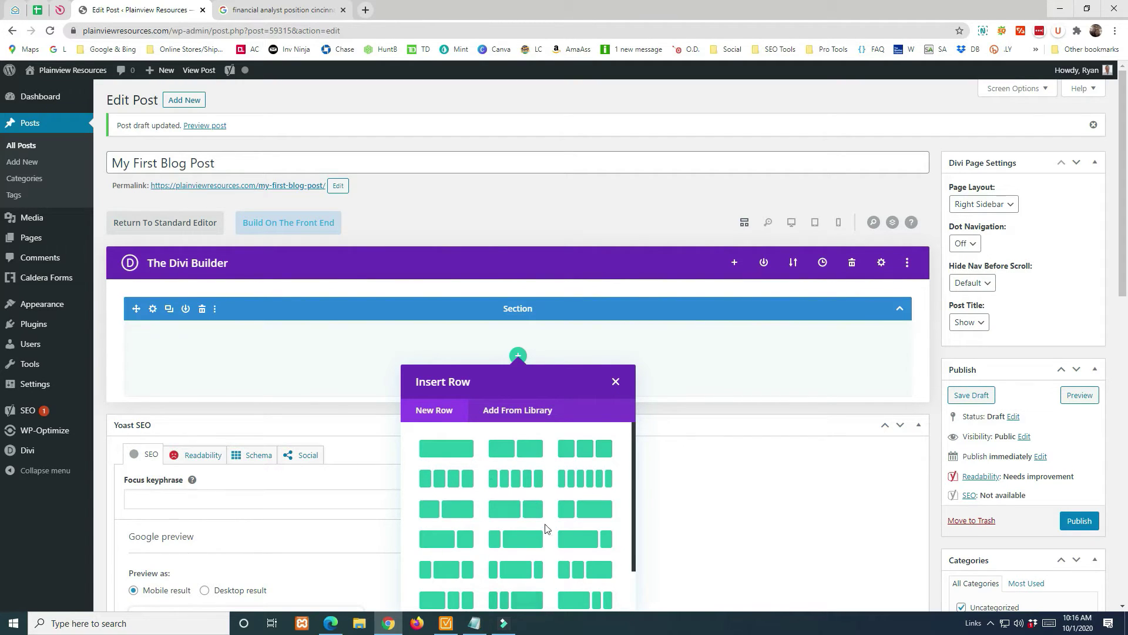
Insert a single-column row with a Text module into the post's section.
click(450, 456)
scroll(496, 280, down, 8)
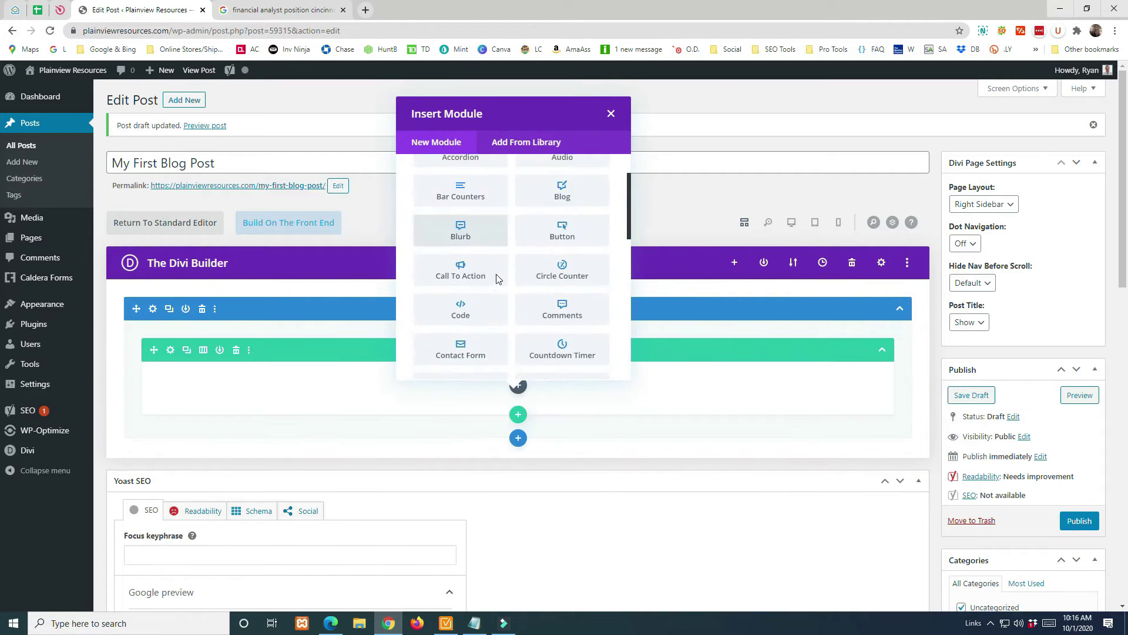
click(457, 317)
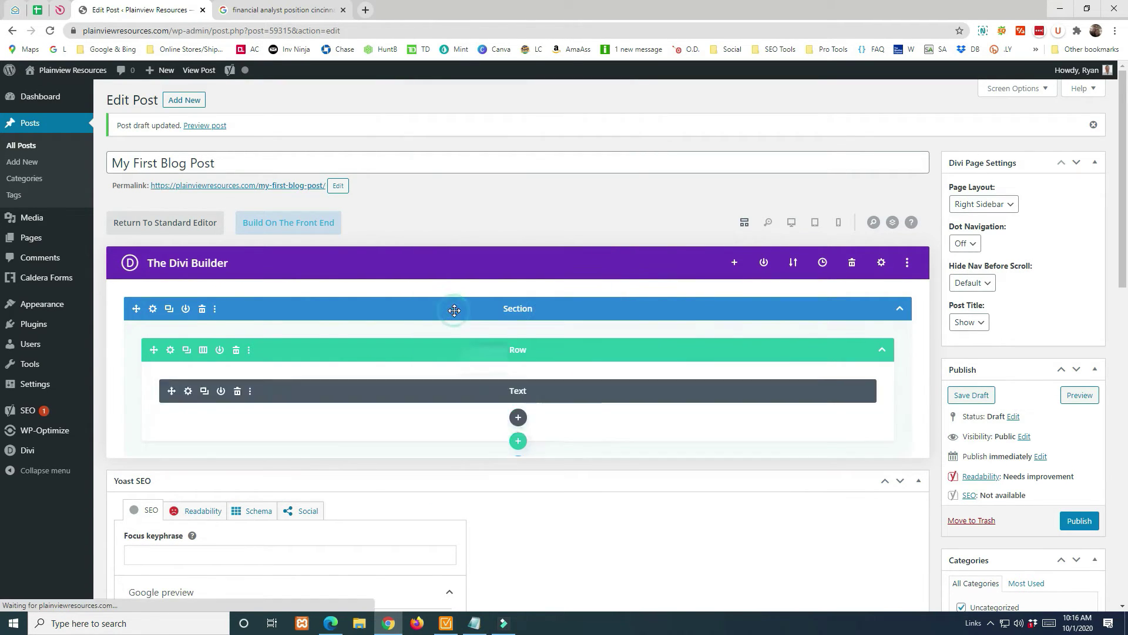
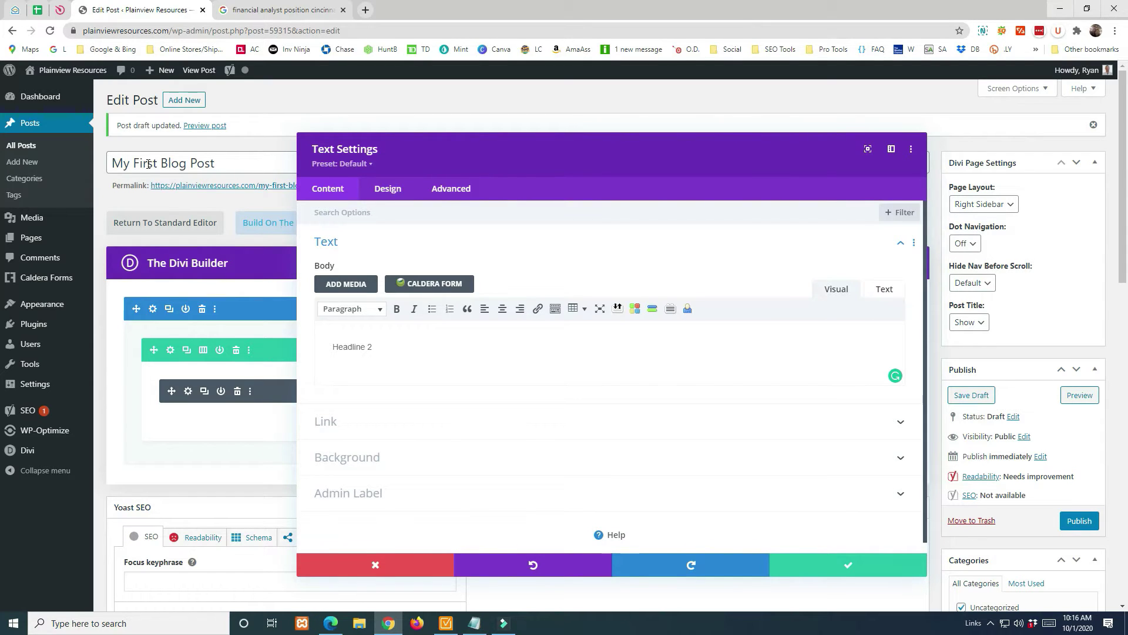
Below "Headline 2" in the text body, add the lines "This is text...", "List is a list:", "item 1" and "item 2".
click(399, 349)
key(Return)
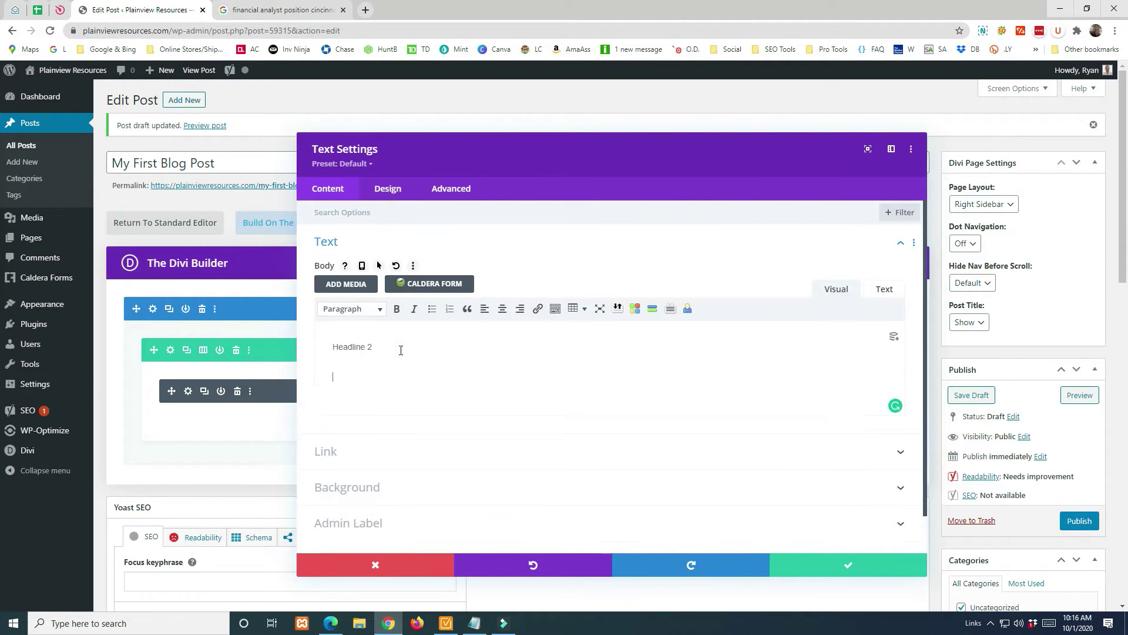
text(This)
key(Return)
text(List is )
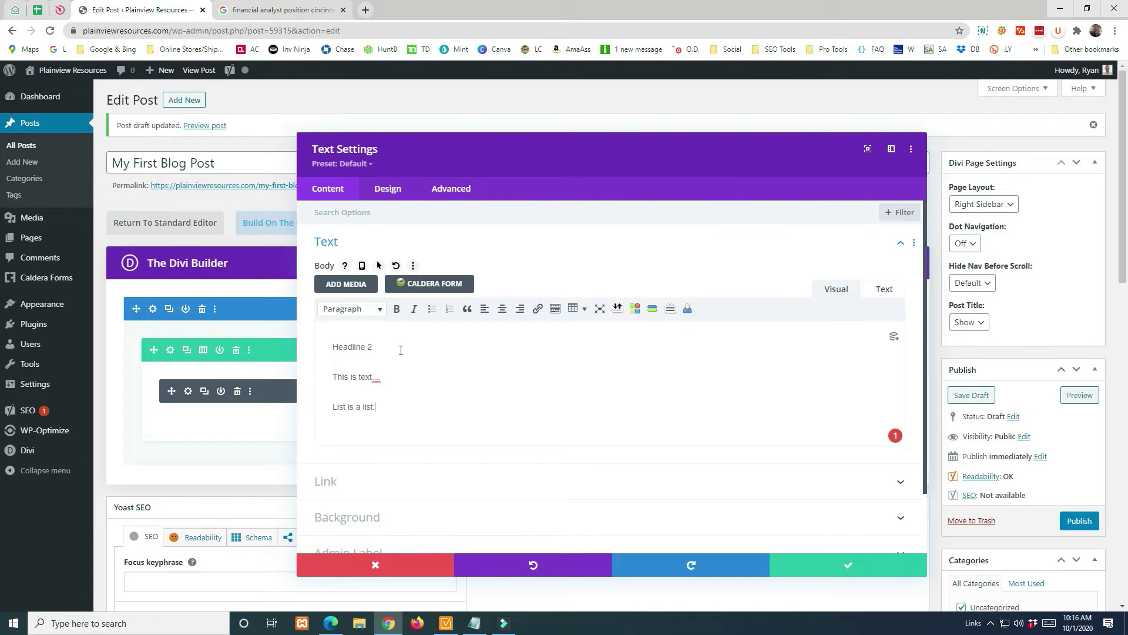
text(a list:)
key(Return)
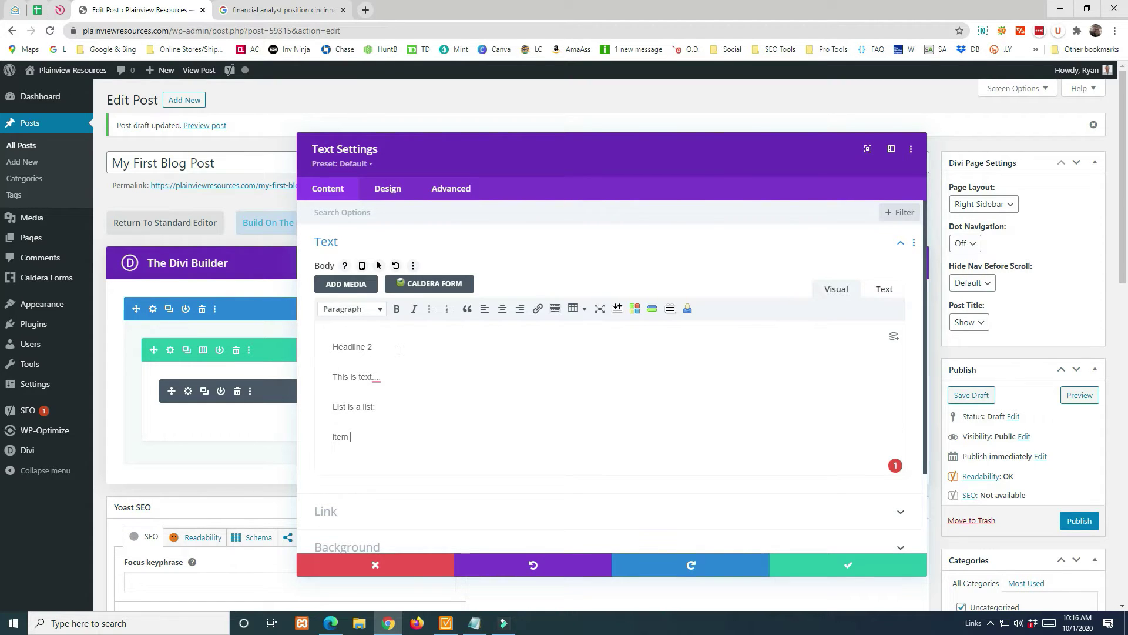
key(Return)
text(item 2)
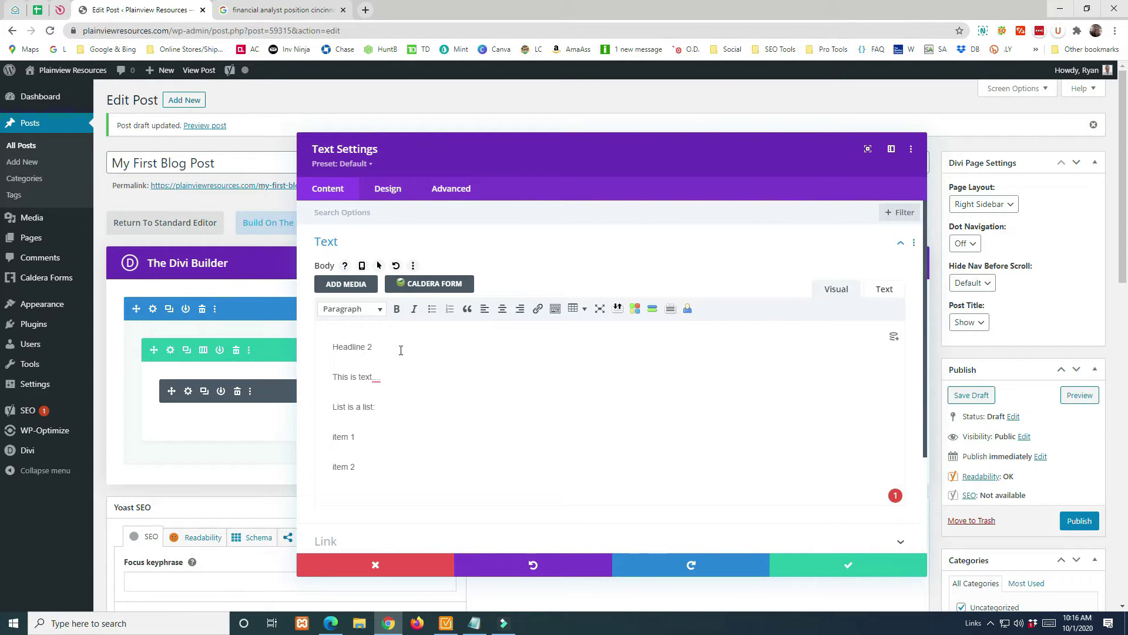
Format the "item 1" and "item 2" lines as one bulleted list.
click(330, 437)
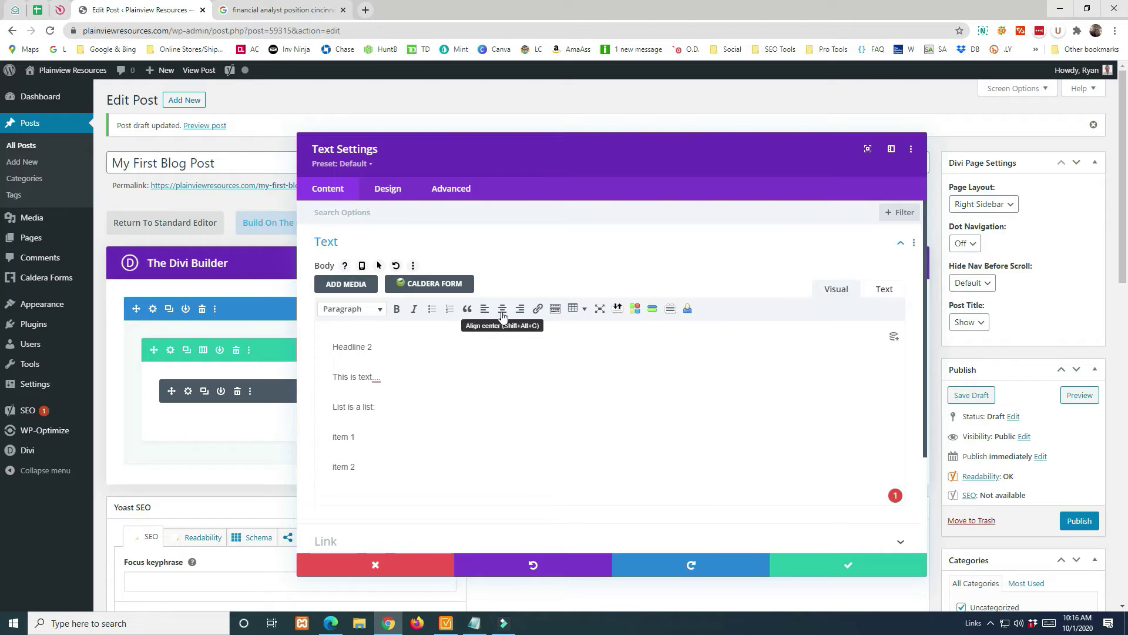
click(432, 308)
click(380, 426)
key(Delete)
key(Return)
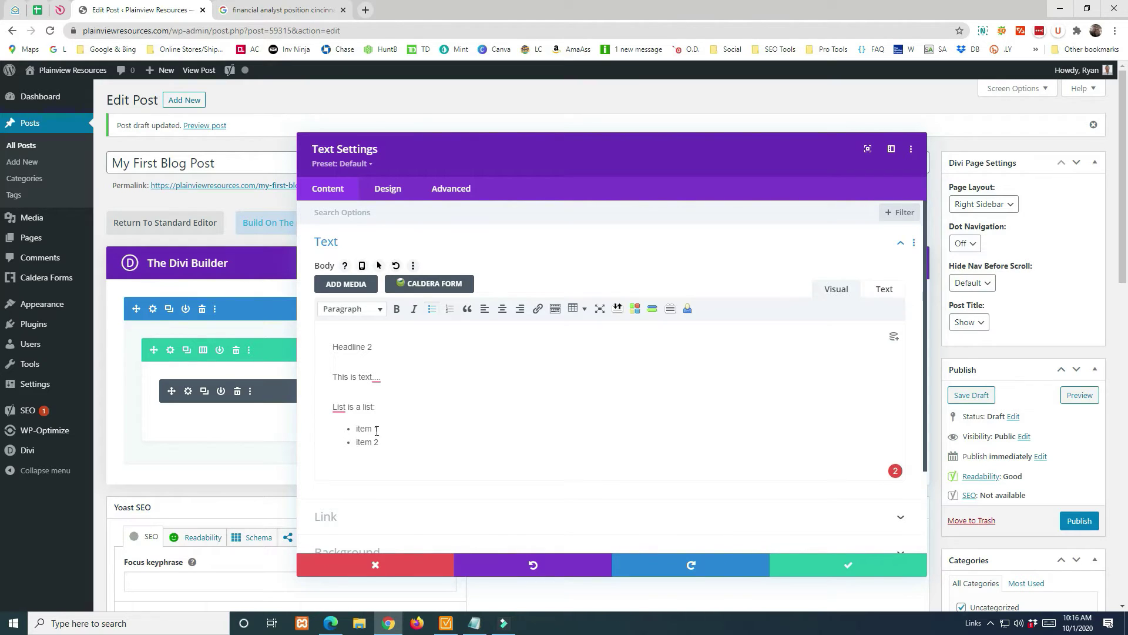
Format the "Headline 2" line in the text body as Heading 2 and save the Text module.
drag(381, 344, 332, 347)
click(352, 308)
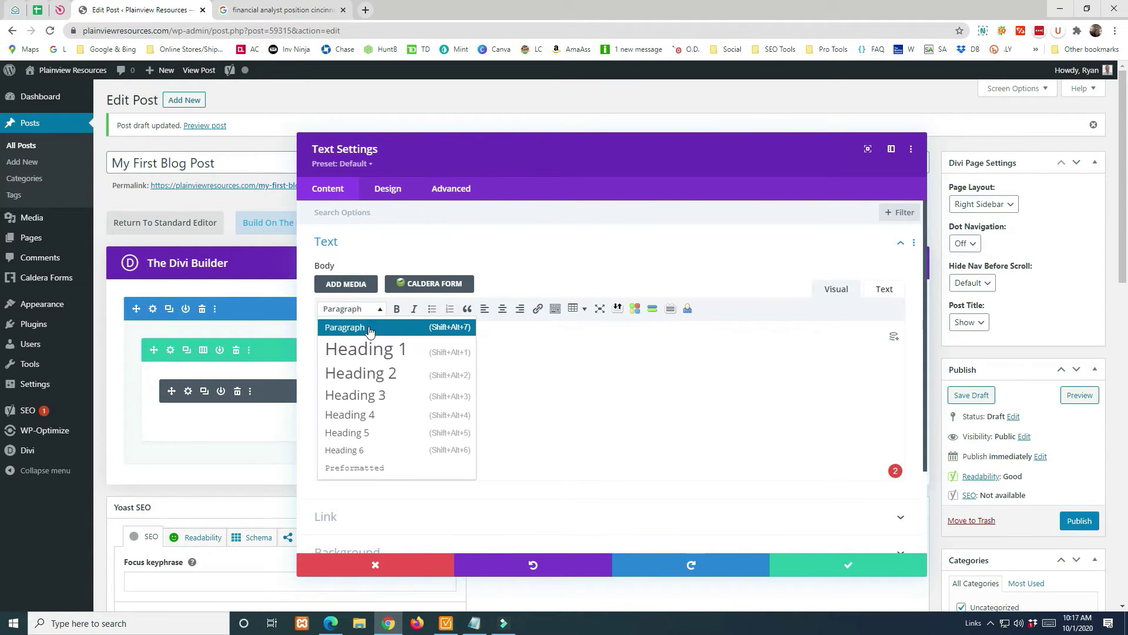
click(365, 381)
click(460, 433)
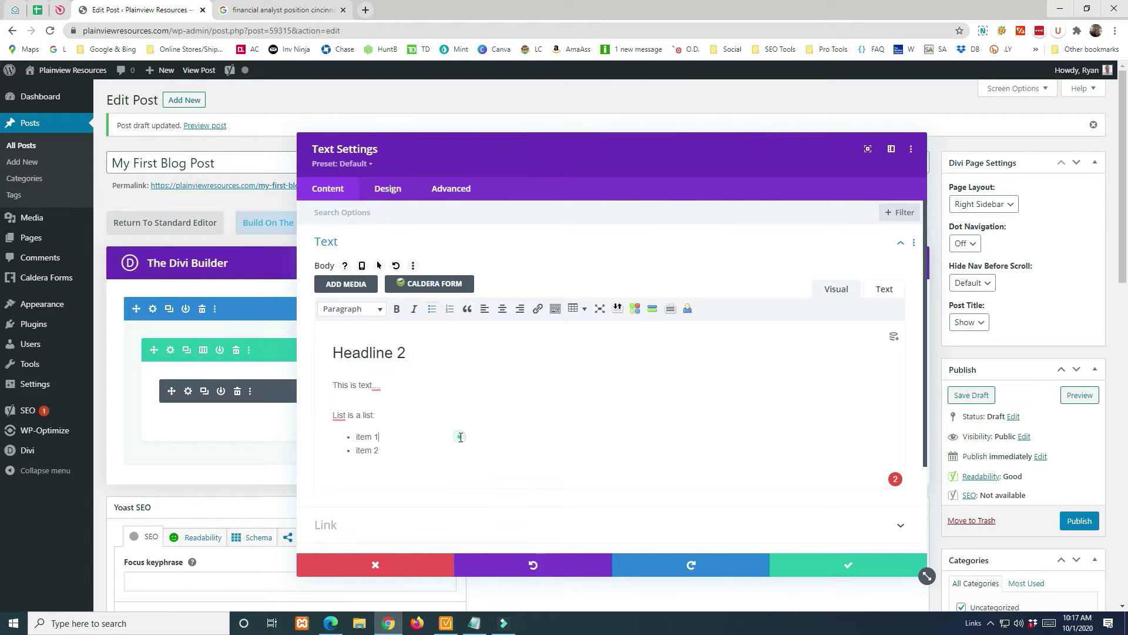
click(814, 566)
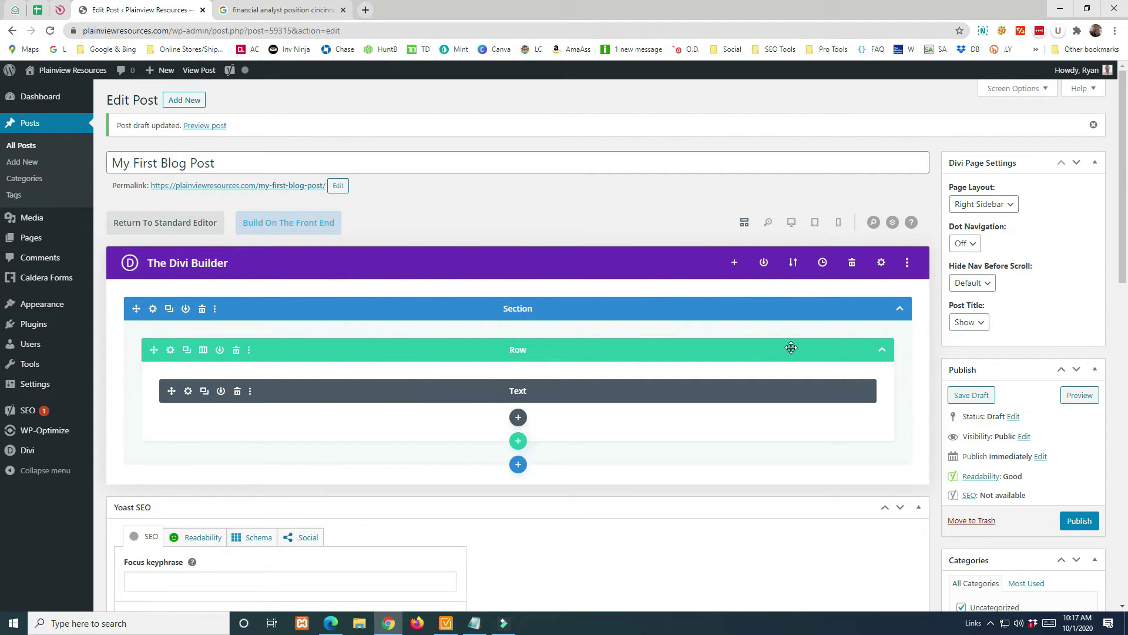
Switch the builder to desktop view and examine the editing controls of the section, row and Text module.
click(791, 228)
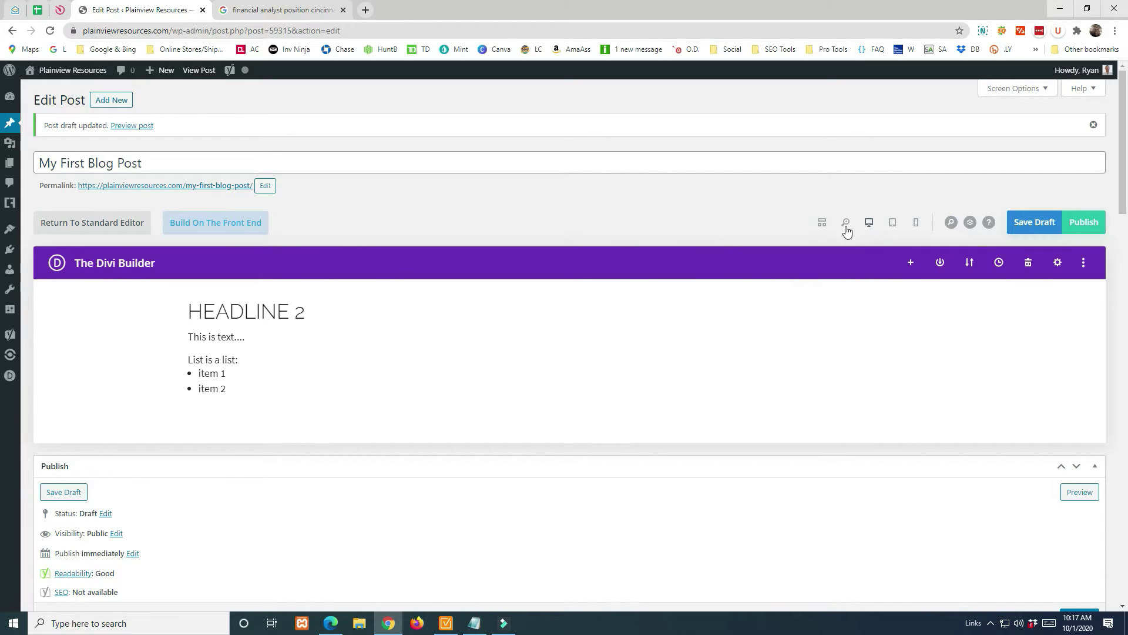
mouse_move(350, 368)
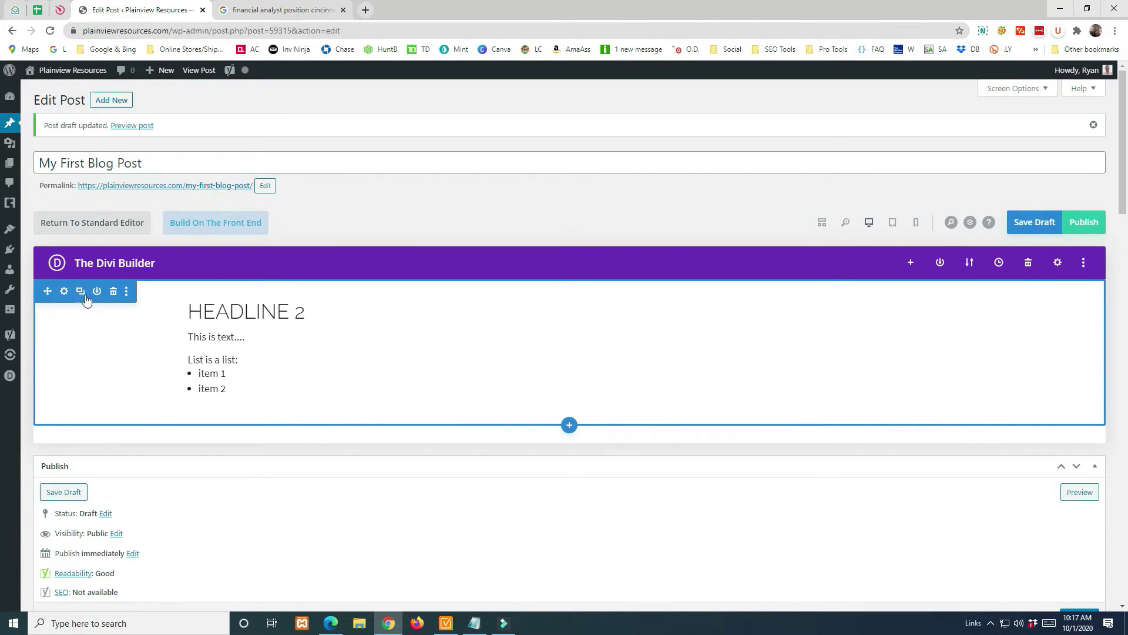
mouse_move(224, 302)
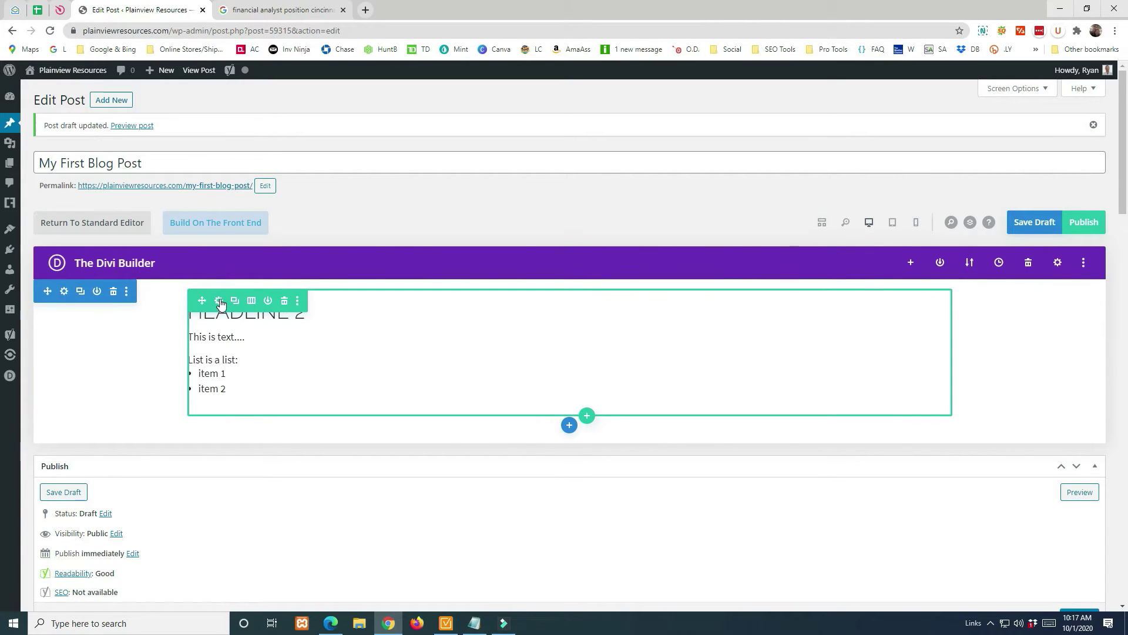
mouse_move(493, 335)
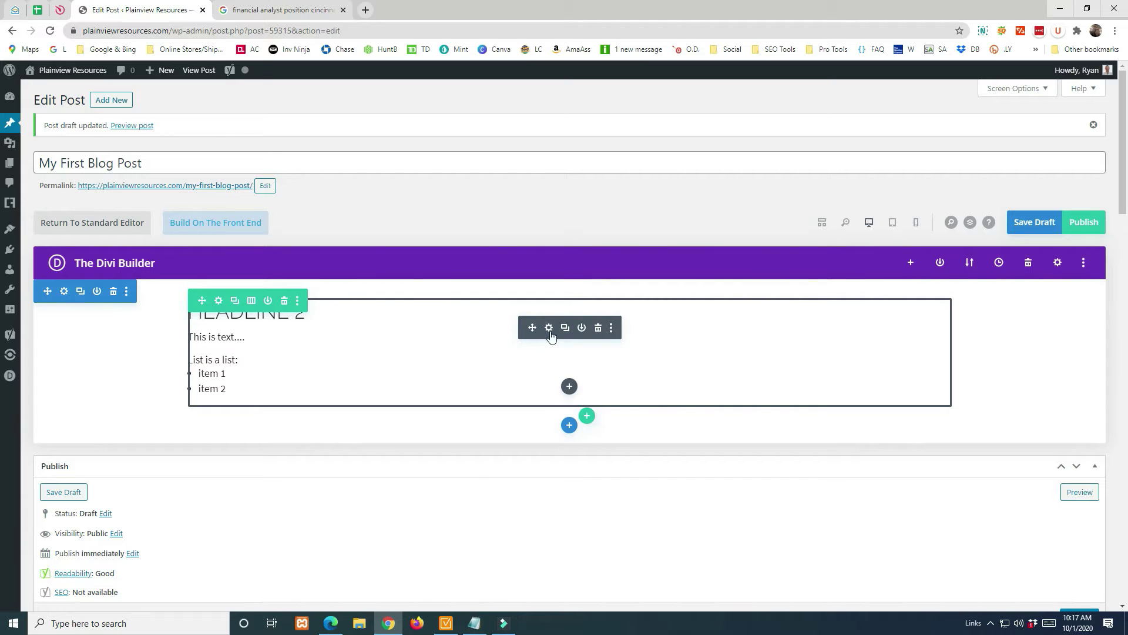
click(207, 388)
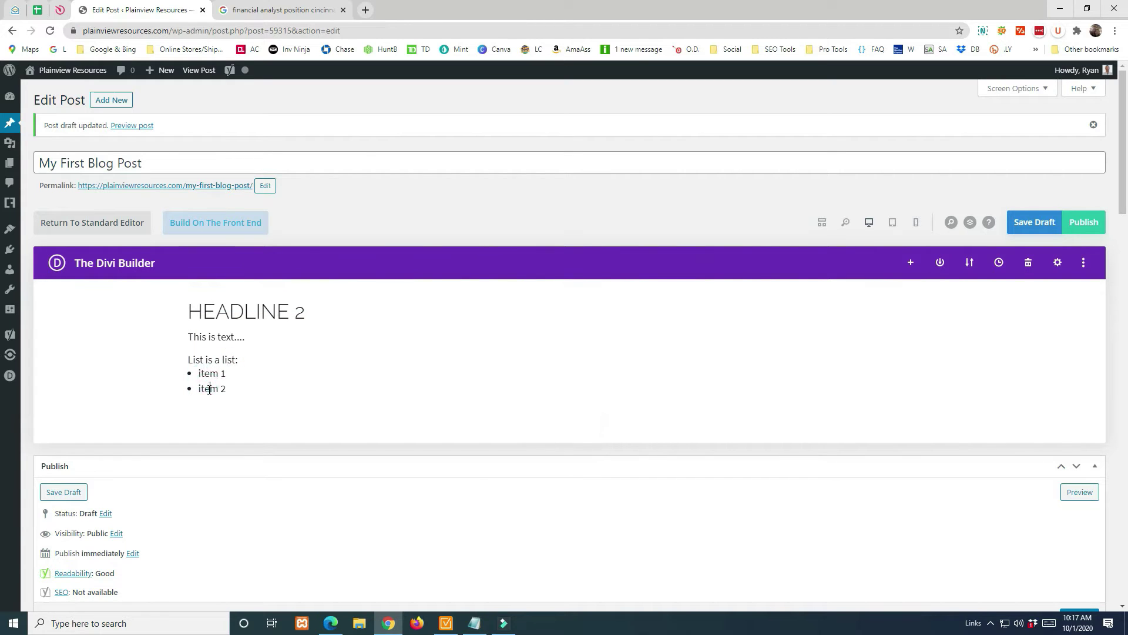
click(223, 336)
click(243, 311)
click(88, 324)
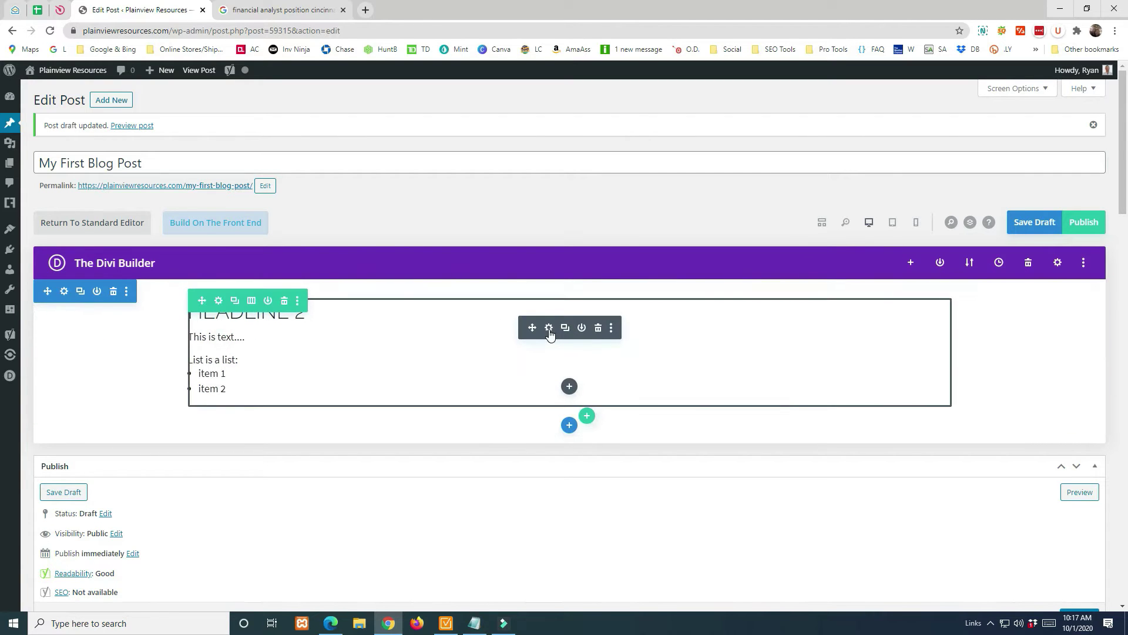
Open the Text module's settings in an enlarged window, review its Design and Advanced options, and close them.
click(549, 328)
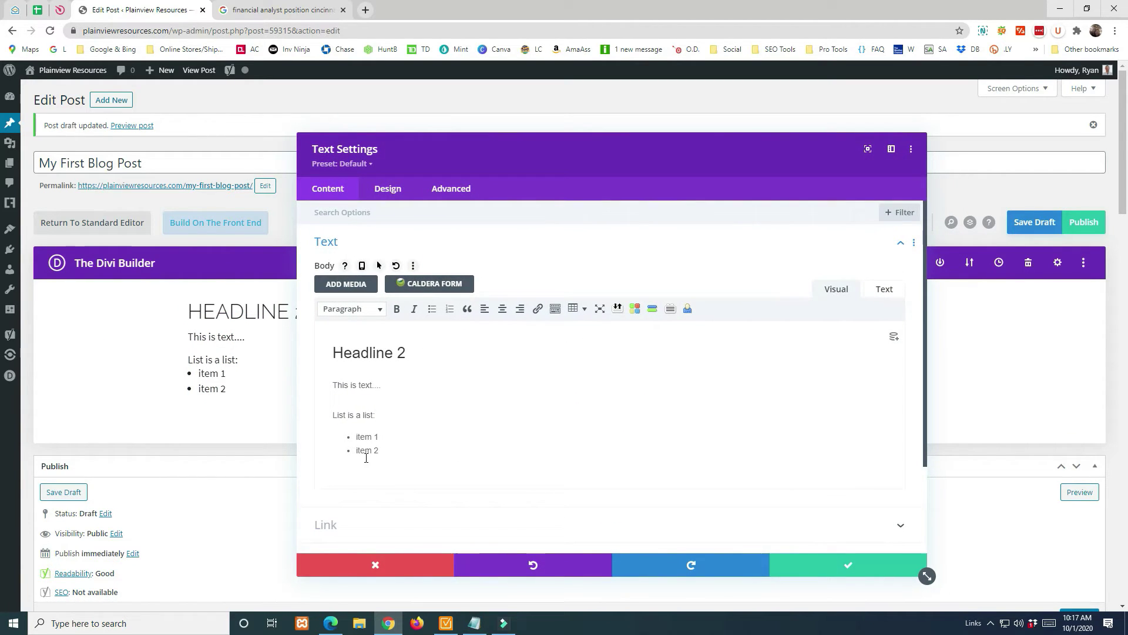
drag(477, 170, 486, 118)
drag(921, 518, 940, 590)
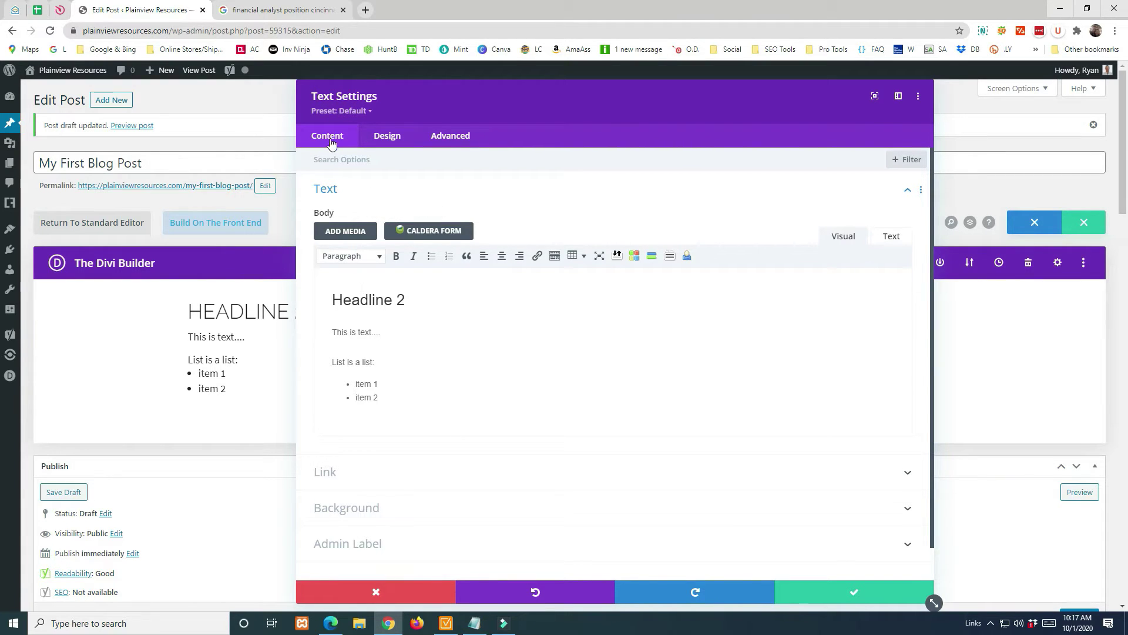
click(395, 139)
click(441, 136)
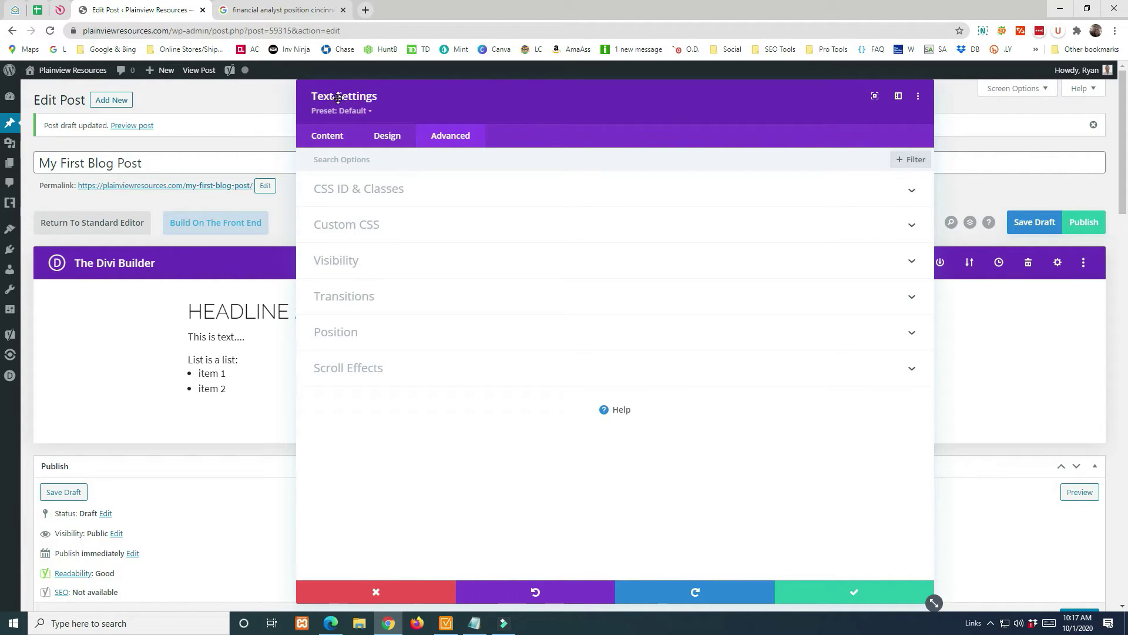
click(393, 138)
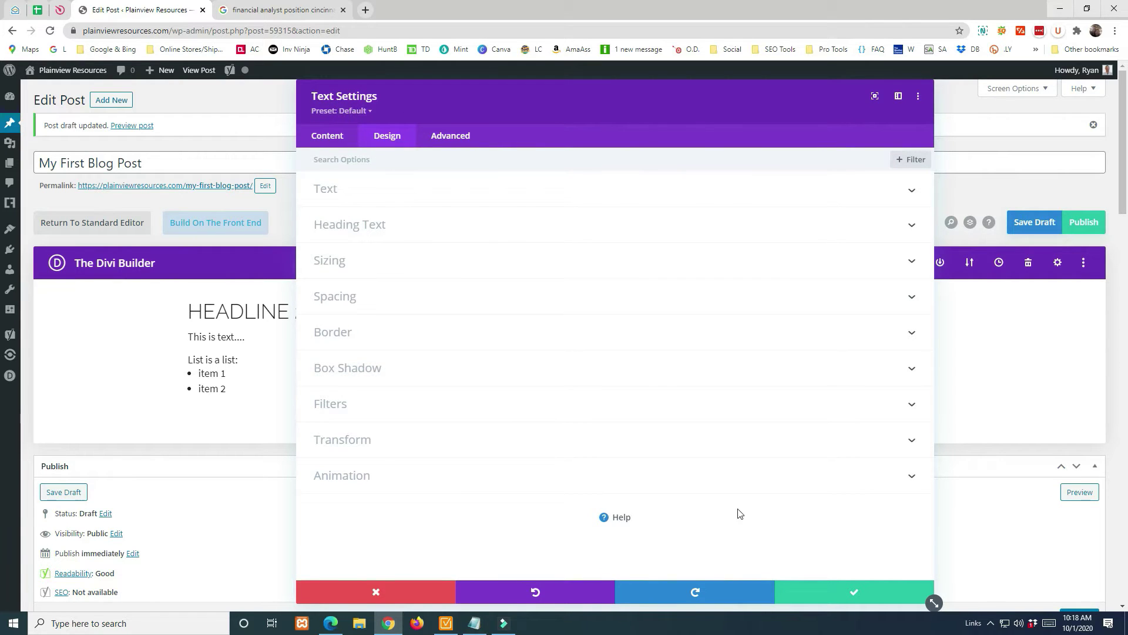
click(827, 599)
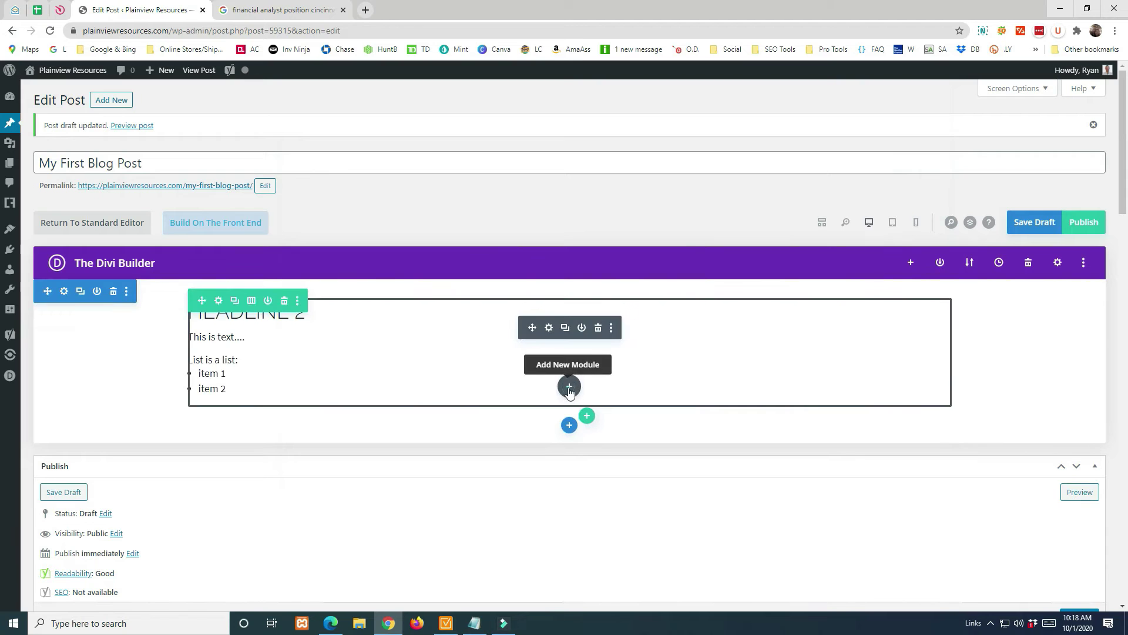
Add an Image module below the text using the media library photo of hands holding charts beside a laptop, and save it.
click(569, 389)
scroll(564, 315, down, 3)
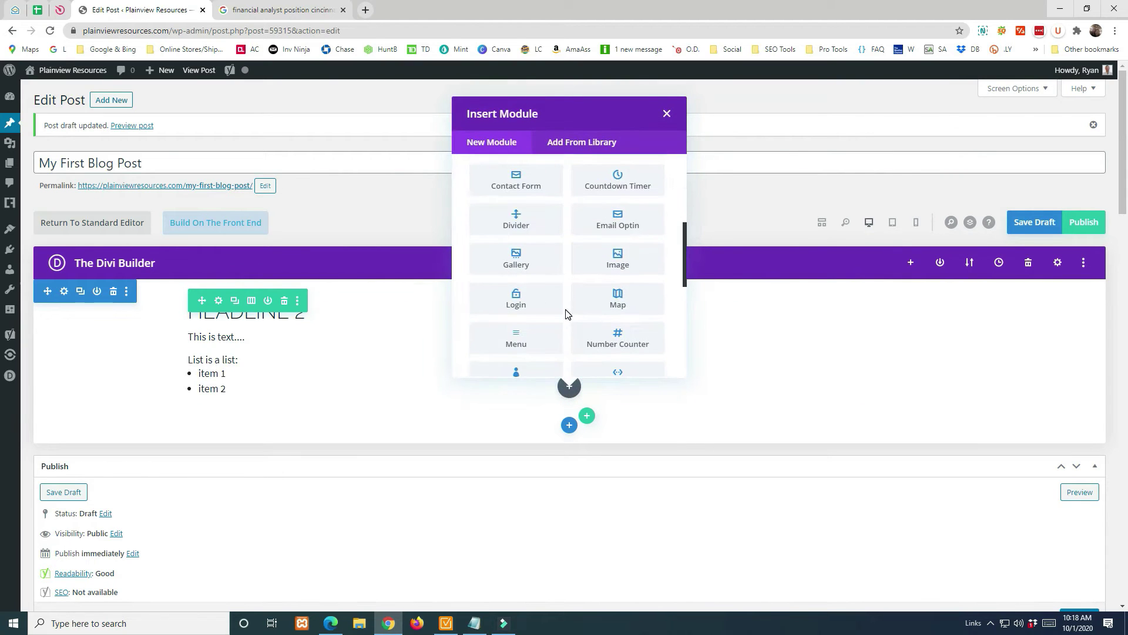
click(612, 264)
click(612, 264)
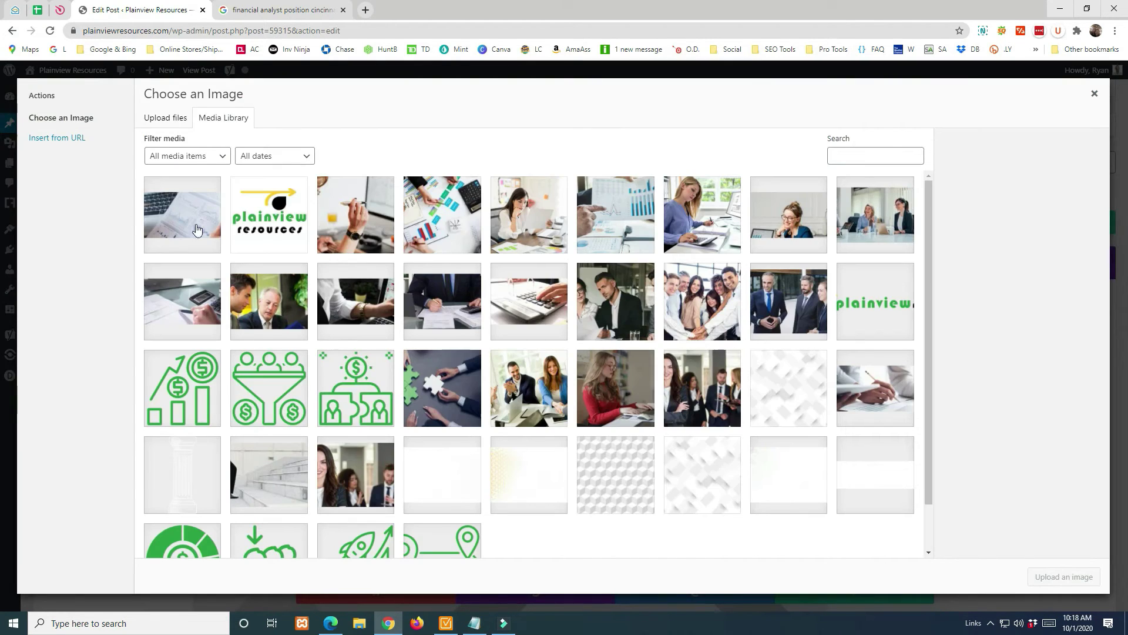
click(184, 227)
click(1055, 582)
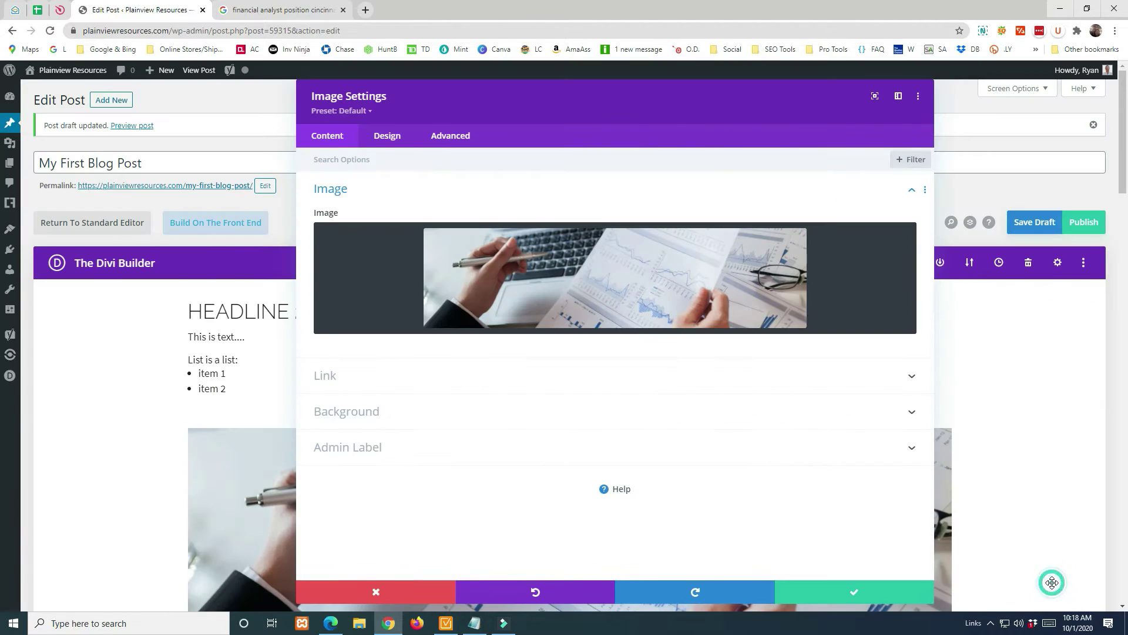
click(854, 594)
scroll(622, 421, down, 2)
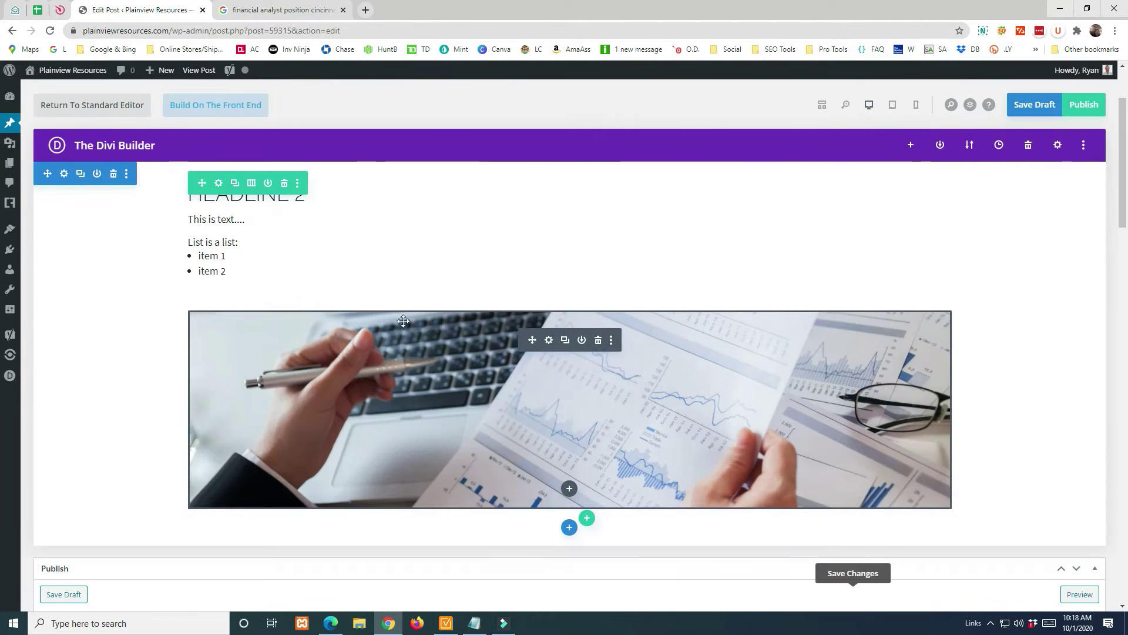
Review the Image module's Design, Advanced and Content settings and its image picker, keeping the current photo.
click(549, 340)
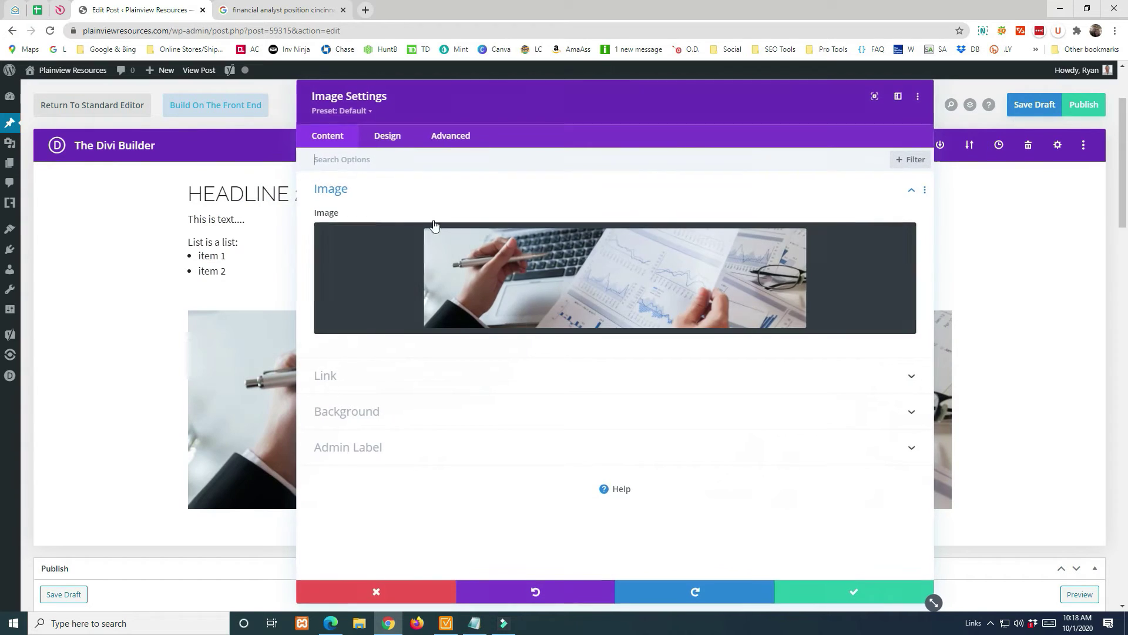
click(387, 136)
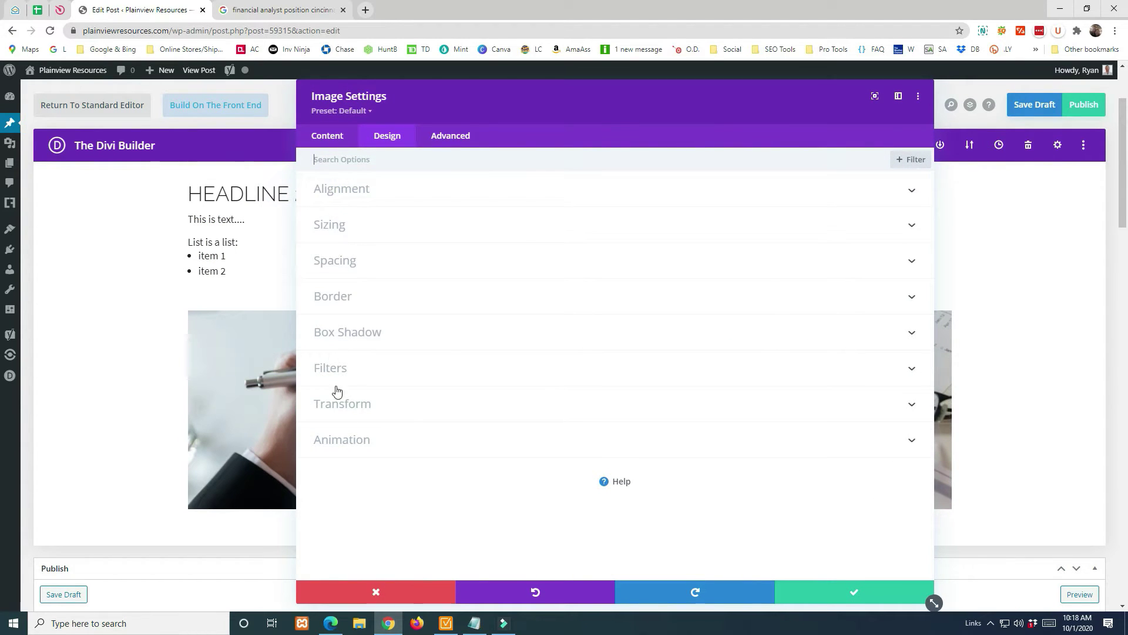
click(450, 136)
click(337, 137)
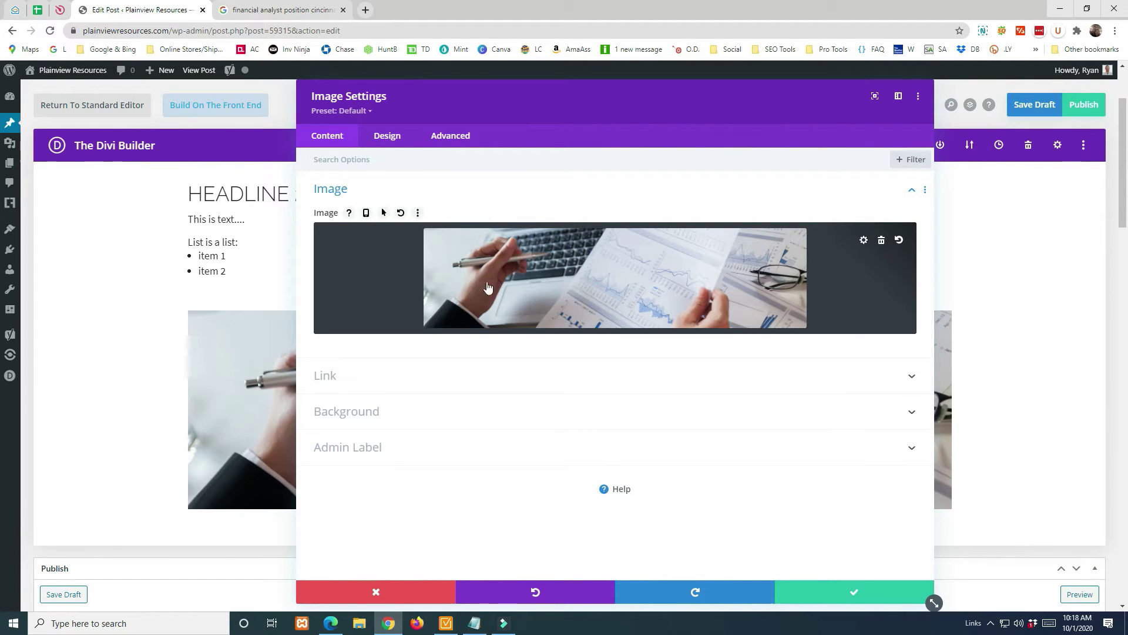
click(857, 241)
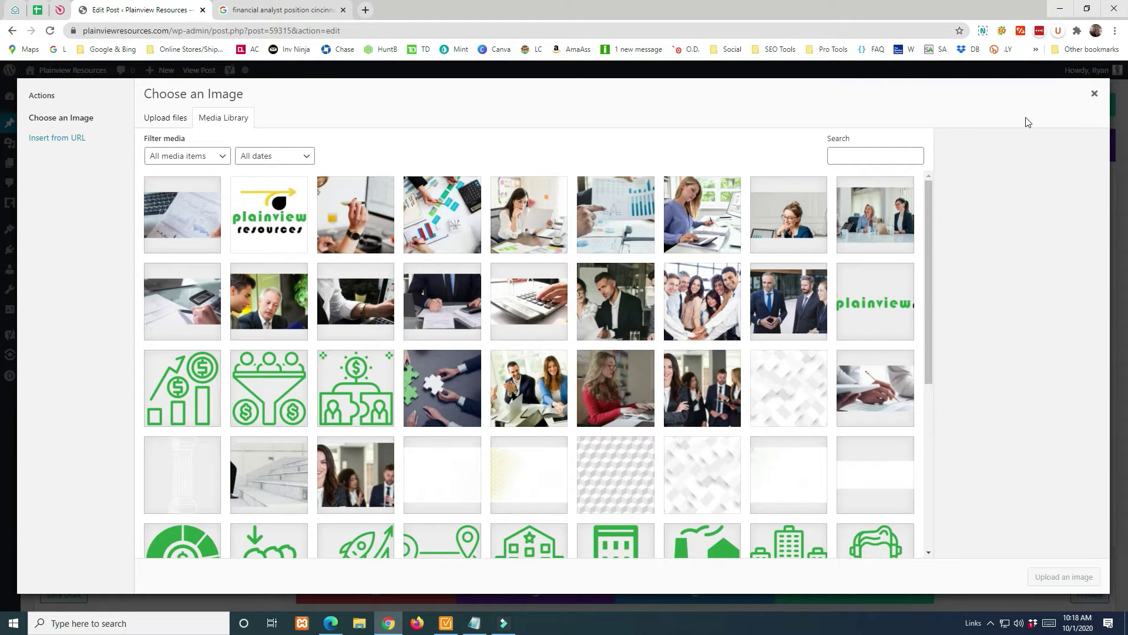
click(1095, 96)
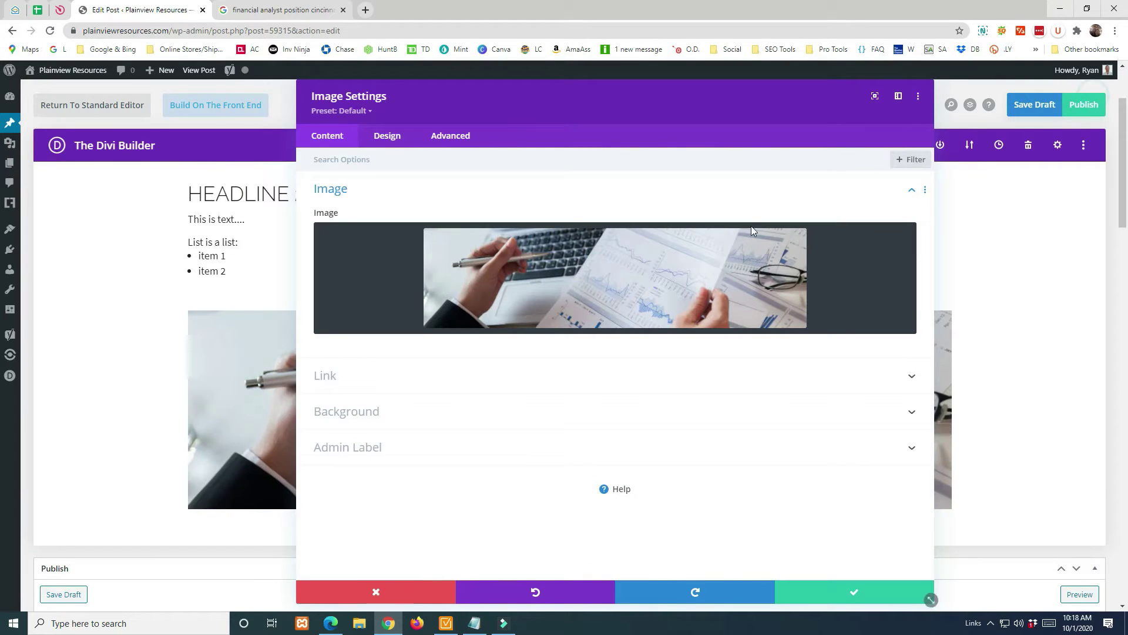
click(853, 596)
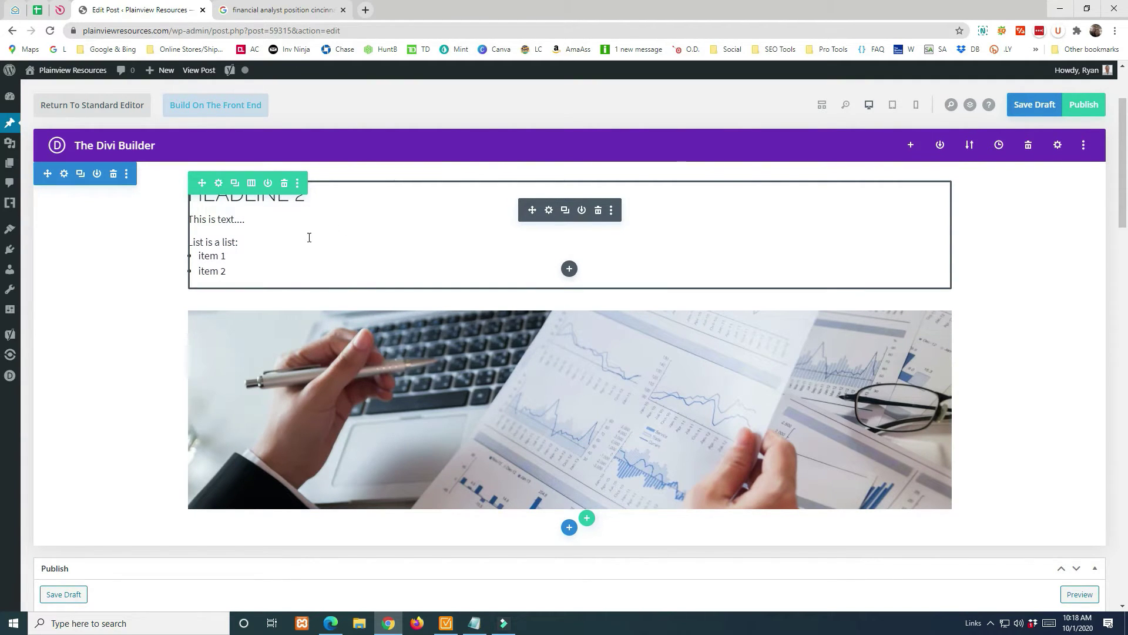
Change the post's permalink slug to "first-blog-post", leaving the title as it is.
scroll(505, 399, up, 2)
scroll(497, 398, down, 2)
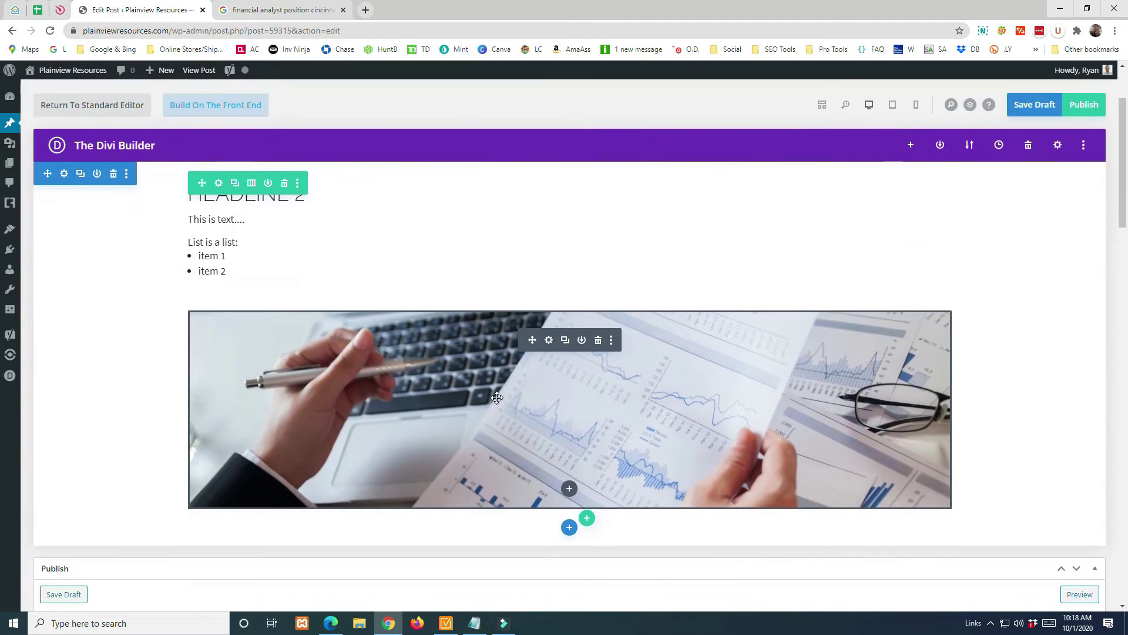
scroll(496, 398, up, 2)
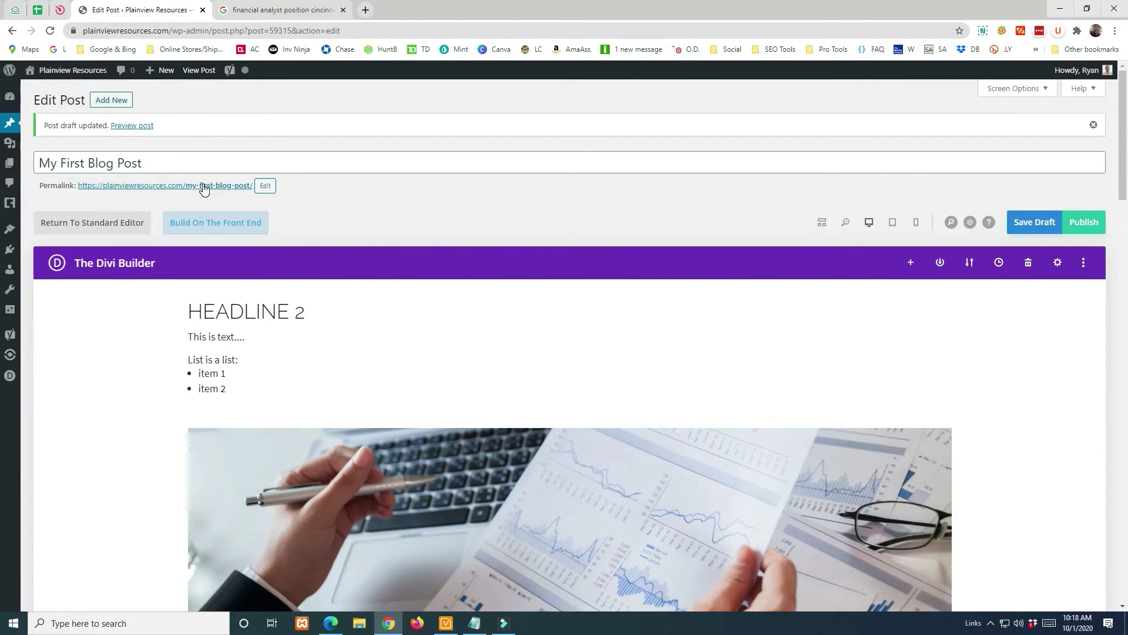
click(265, 186)
drag(203, 189, 188, 188)
key(BackSpace)
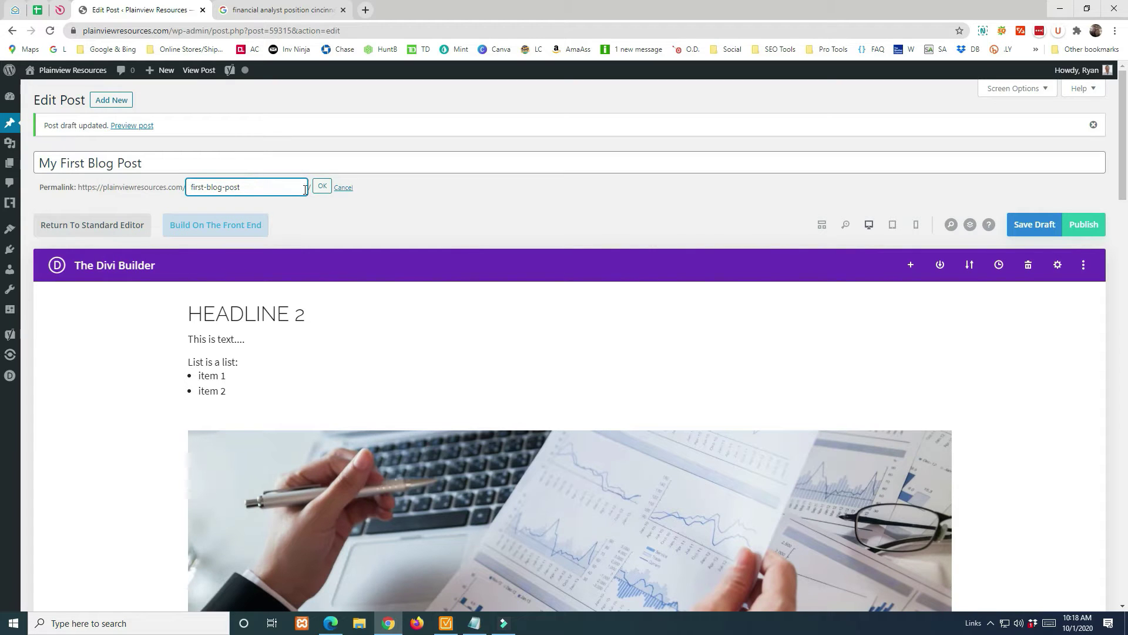
click(321, 188)
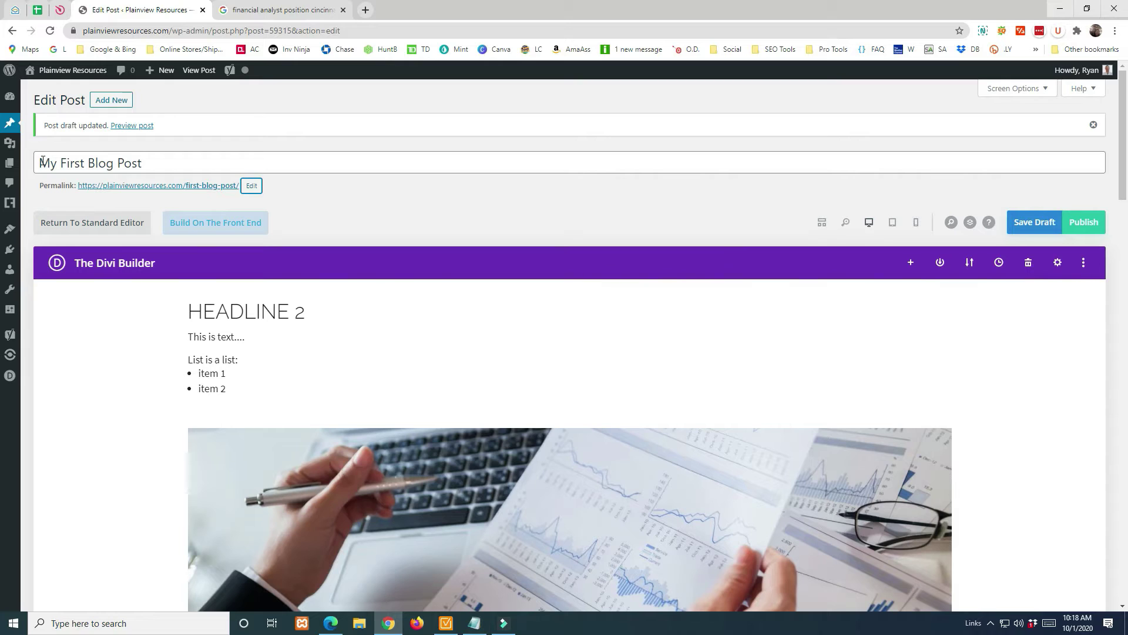
drag(42, 162, 217, 161)
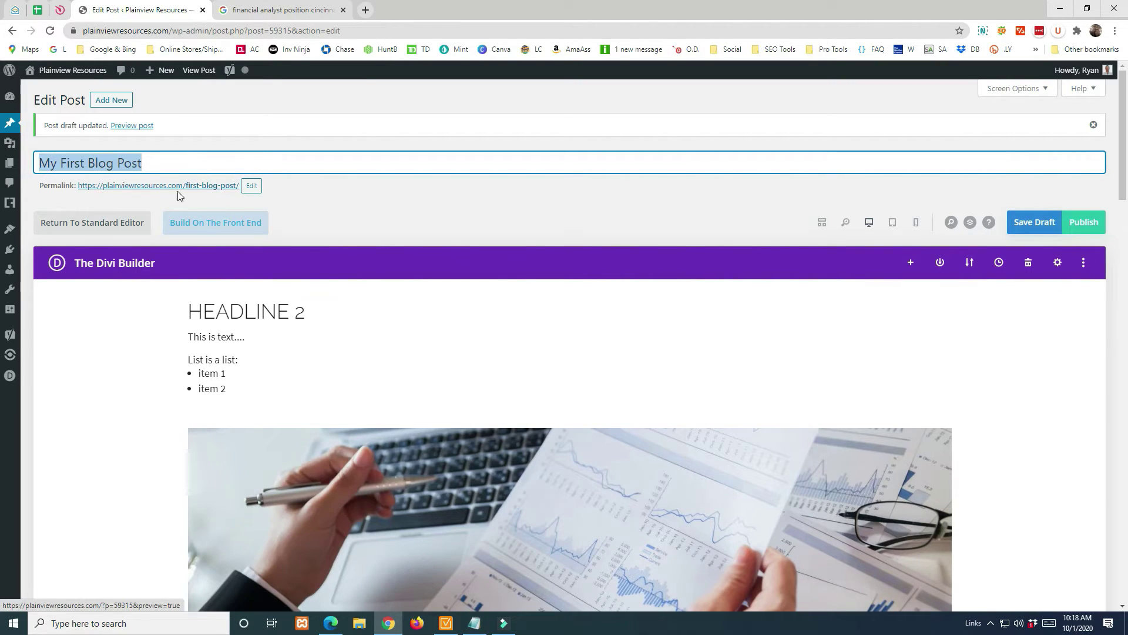
click(402, 215)
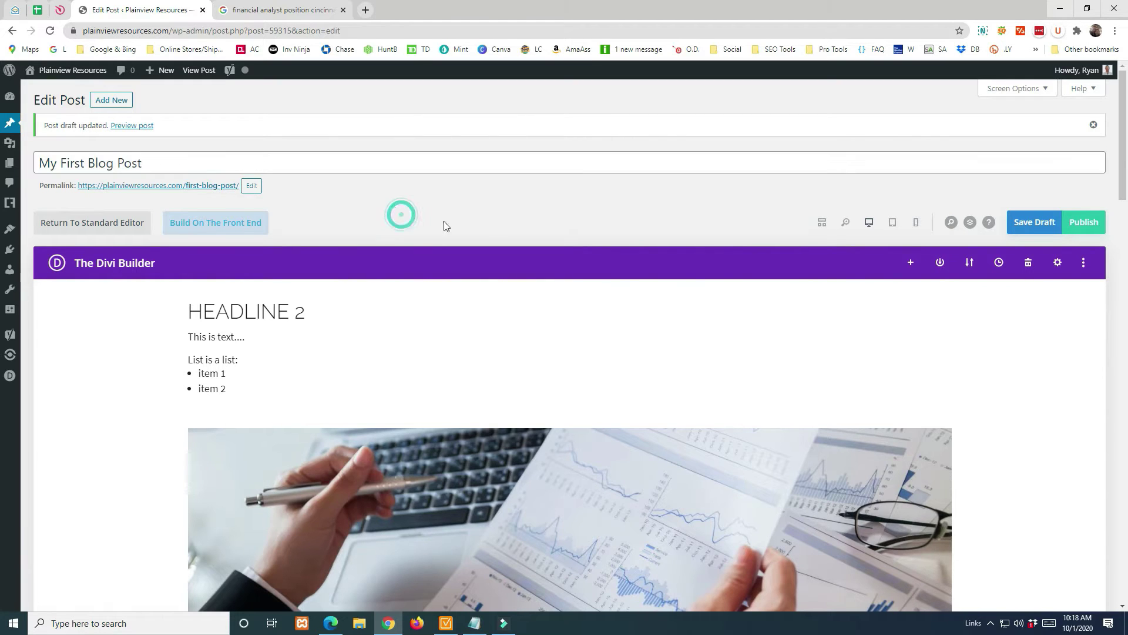
Review the post's Publish options and its Yoast SEO focus keyphrase, Google preview, SEO title, slug and meta description fields.
scroll(514, 227, down, 10)
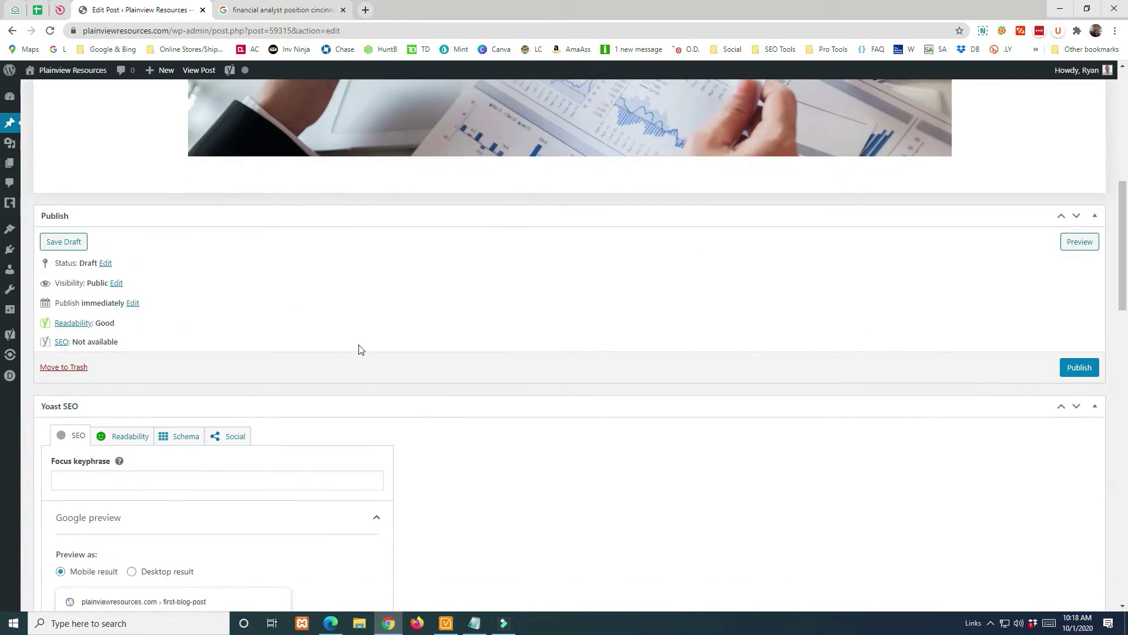
scroll(360, 347, down, 6)
scroll(364, 346, up, 15)
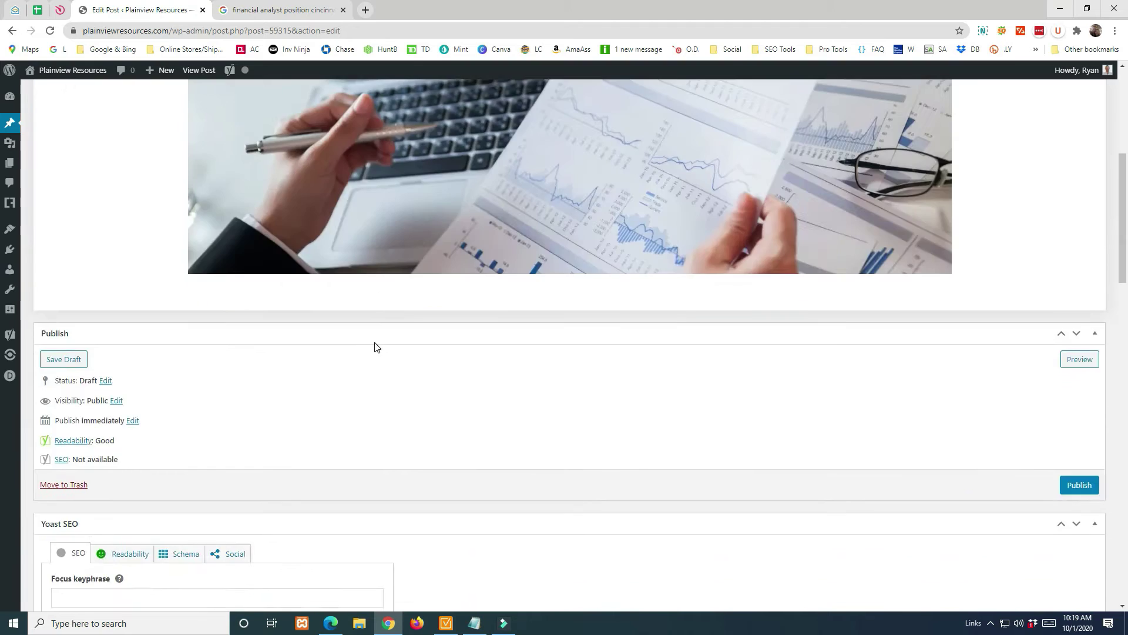
scroll(715, 238, down, 12)
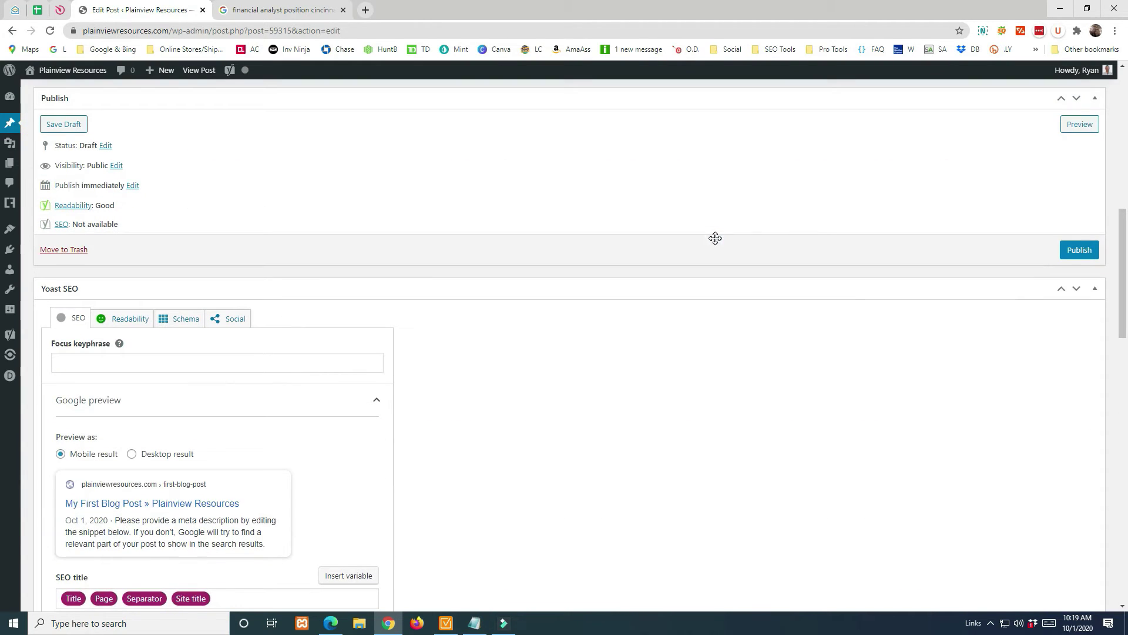
click(98, 364)
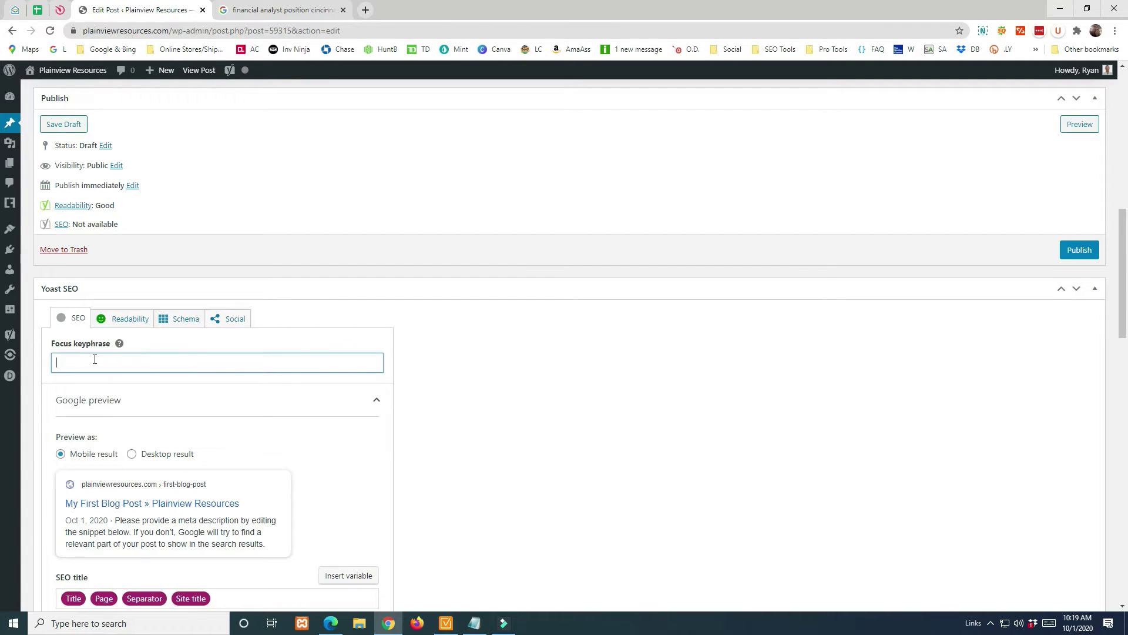
scroll(95, 361, down, 2)
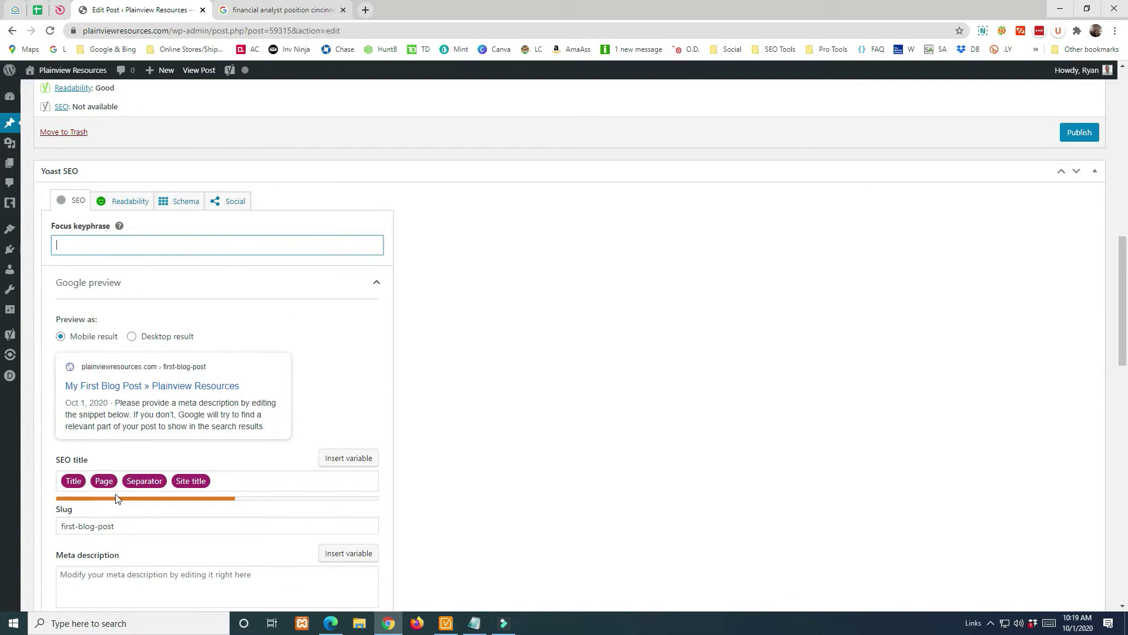
scroll(105, 500, down, 2)
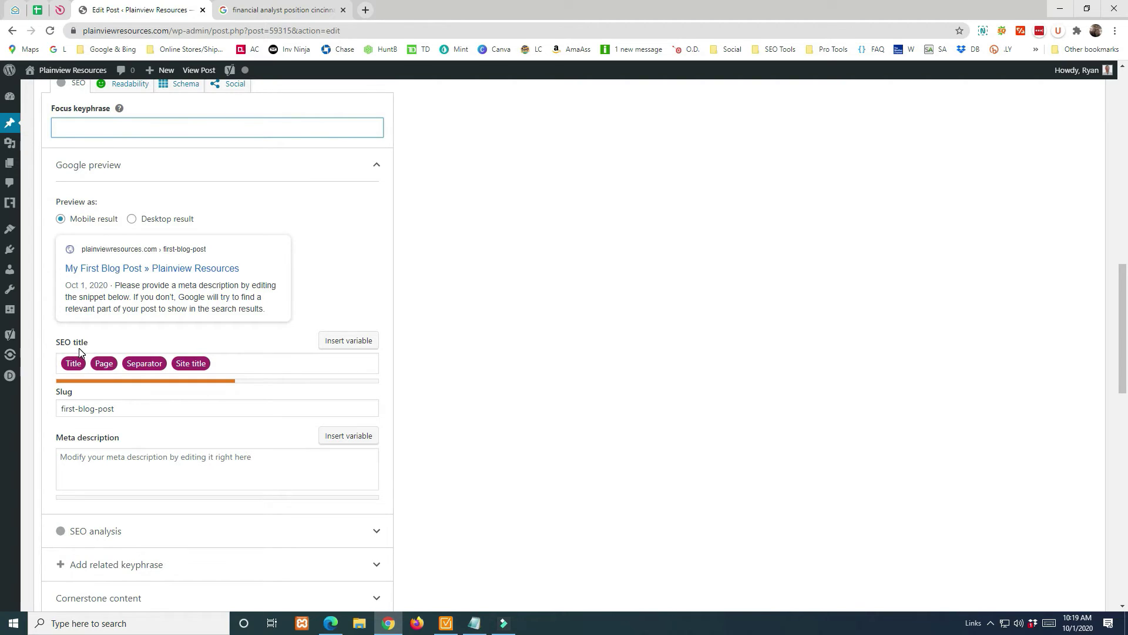
Search Google for "job recruiters cincinnati" and examine the Lucas Group result's title and description as a snippet example.
click(276, 10)
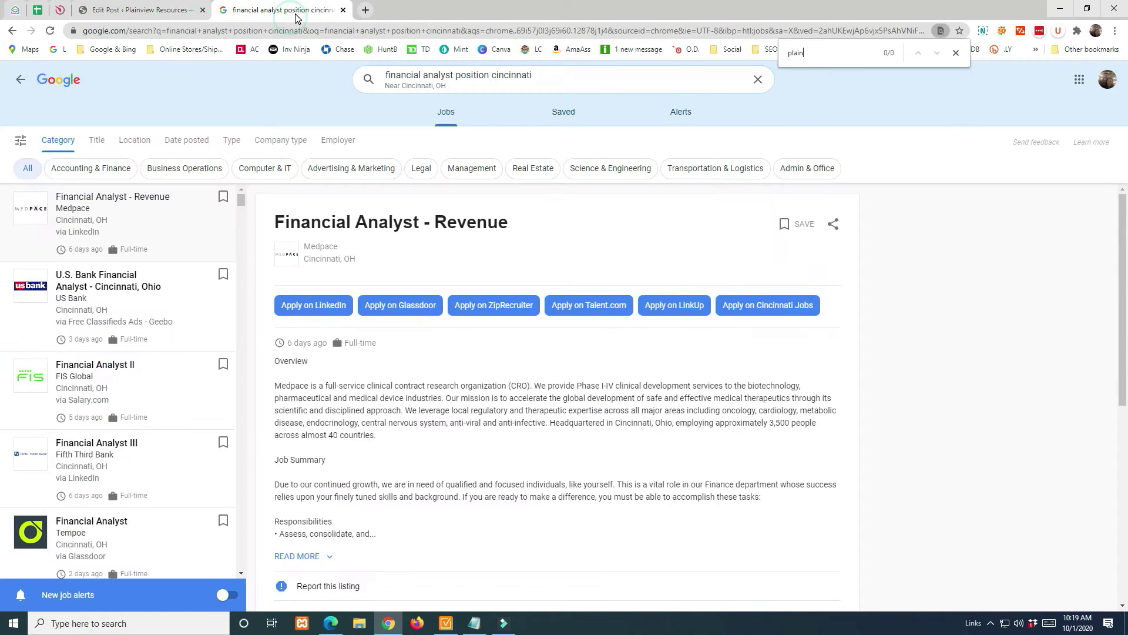
click(269, 31)
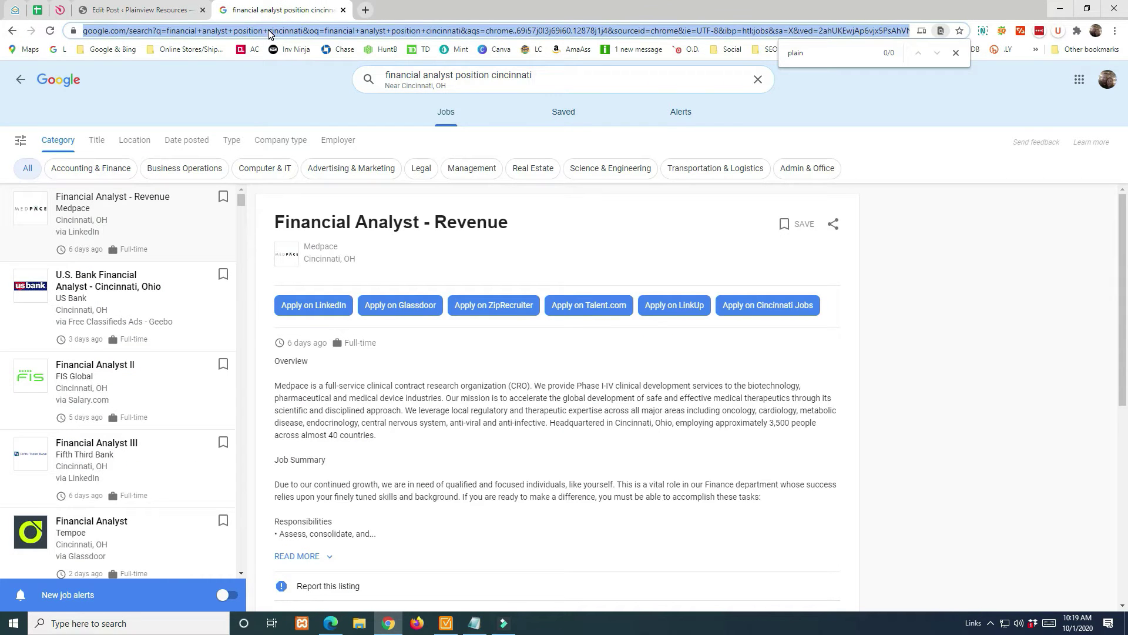
text(job )
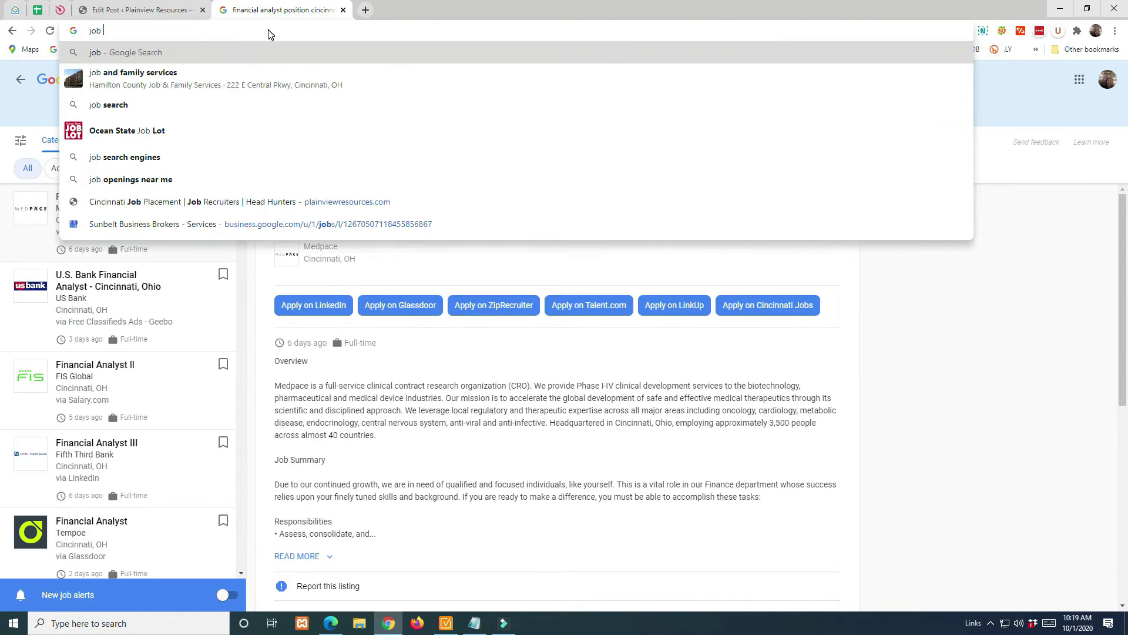
text(recruiter)
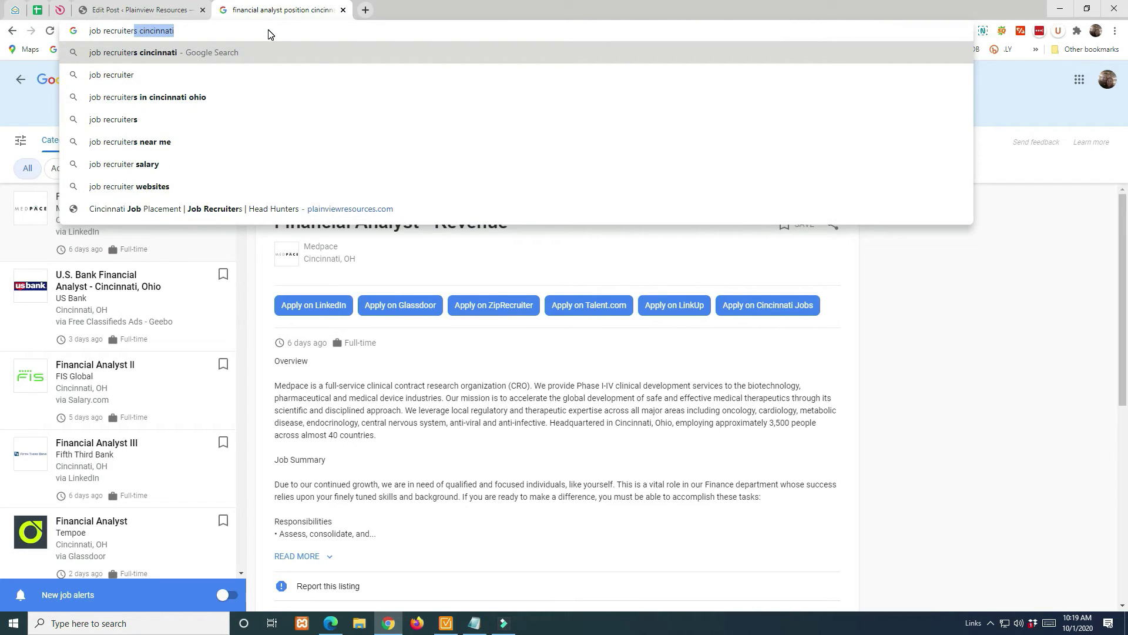
key(Return)
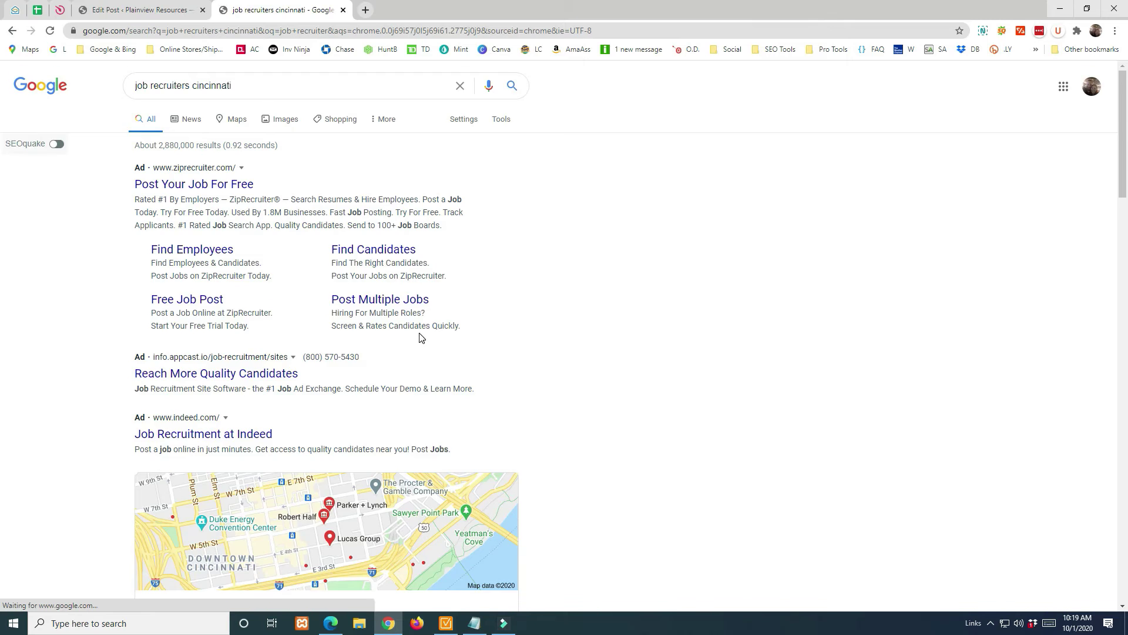
scroll(418, 336, down, 15)
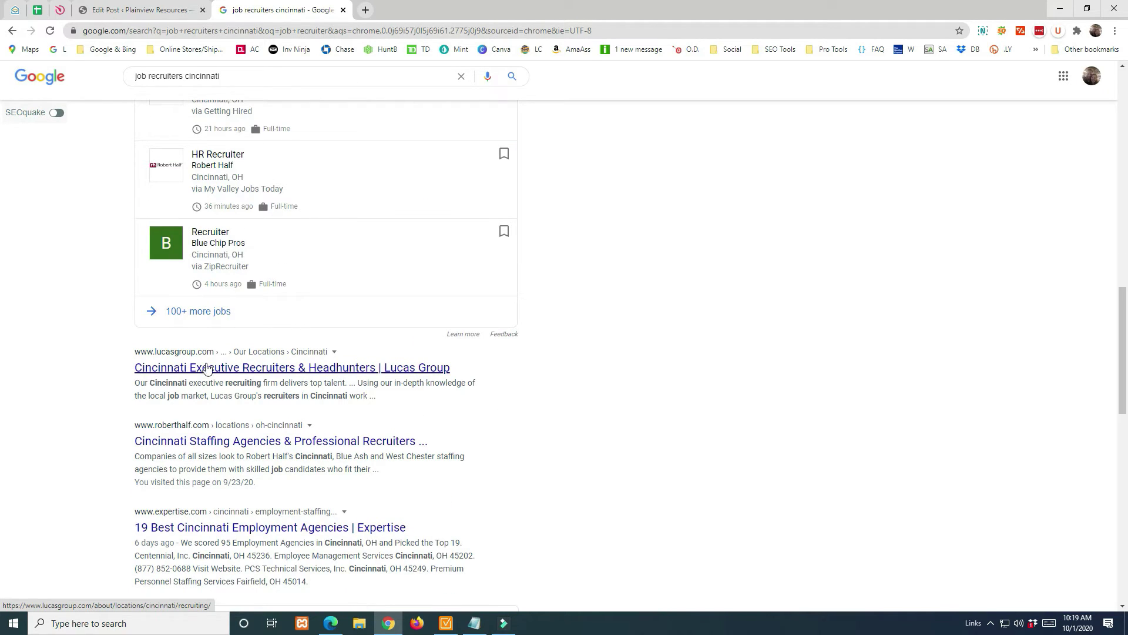
drag(137, 383, 396, 403)
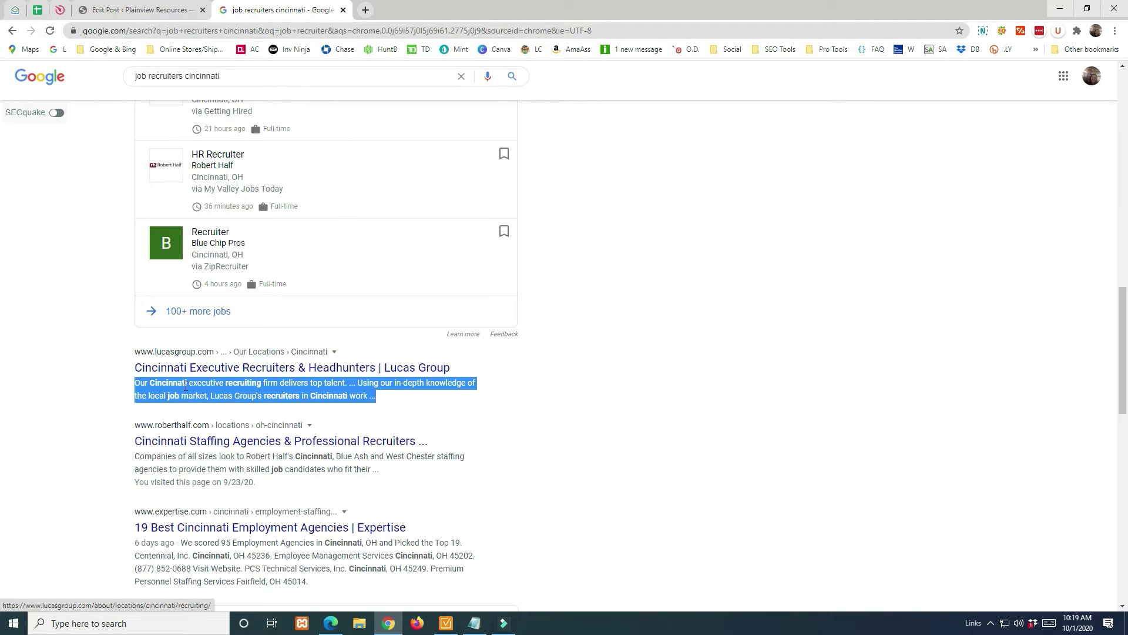
Return to the post editor and replace the Yoast SEO title with "Your own title here".
click(138, 10)
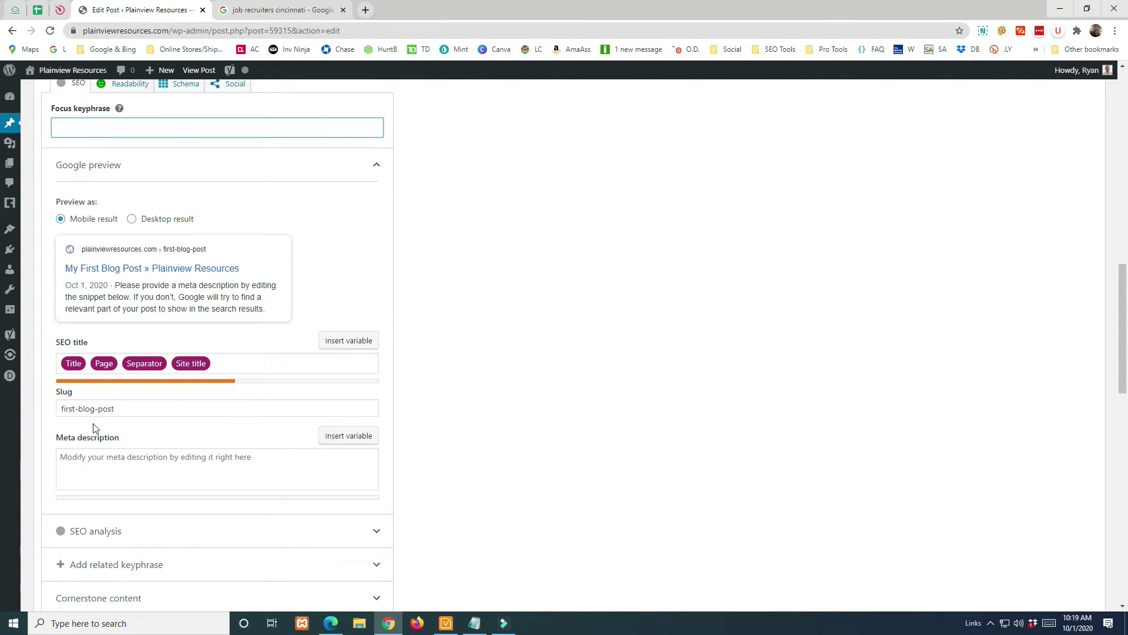
click(222, 365)
key(ctrl+a)
key(BackSpace)
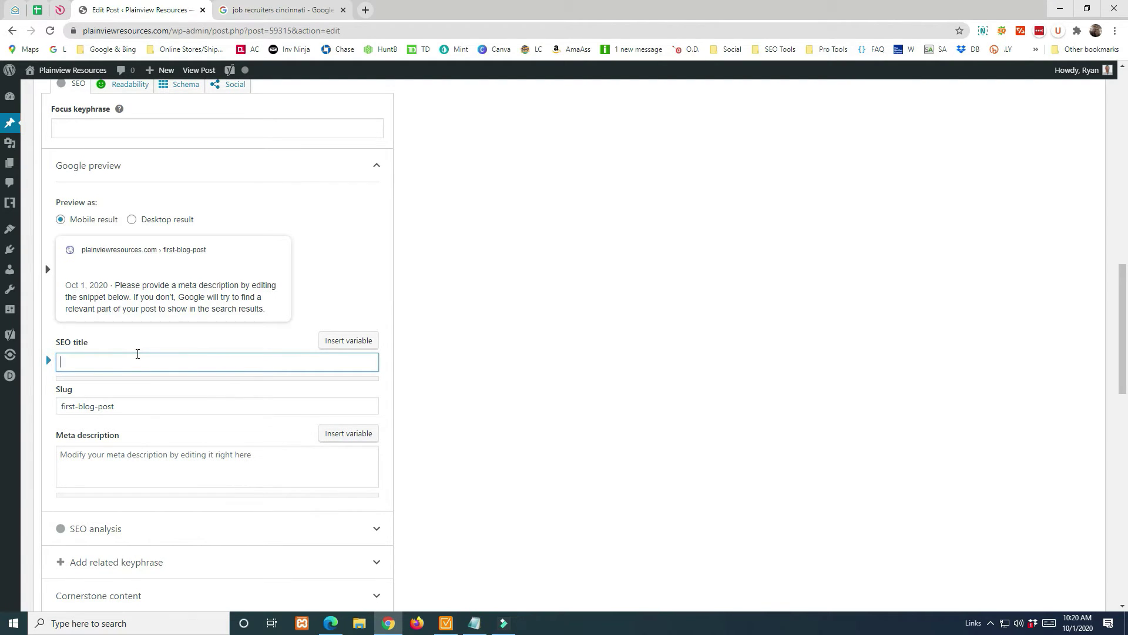
text(Your ow)
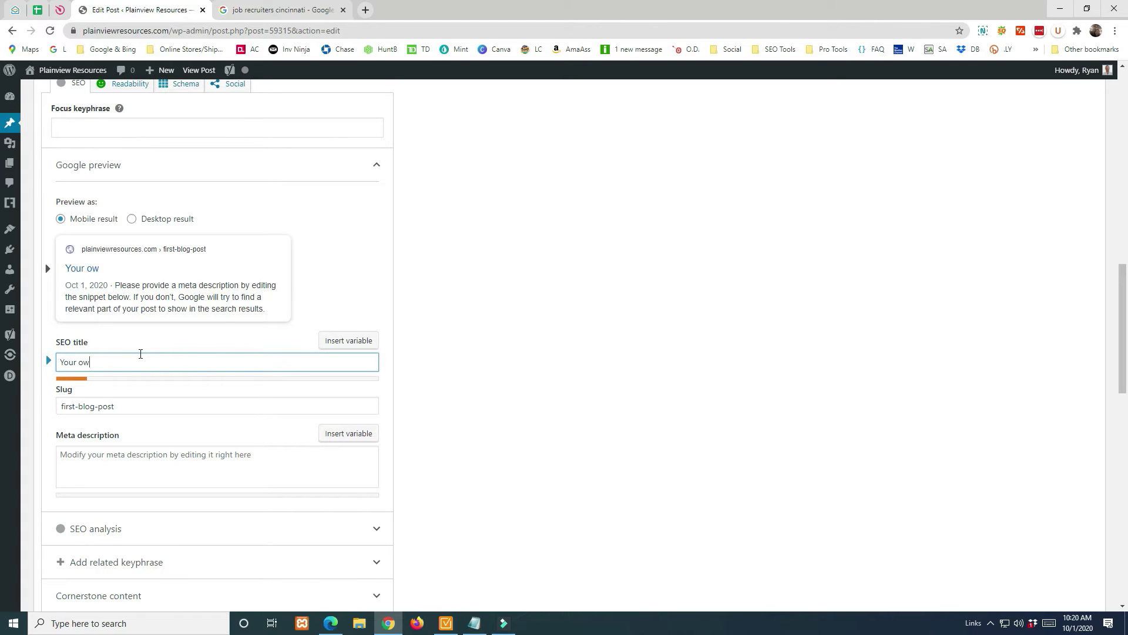
text(n title here)
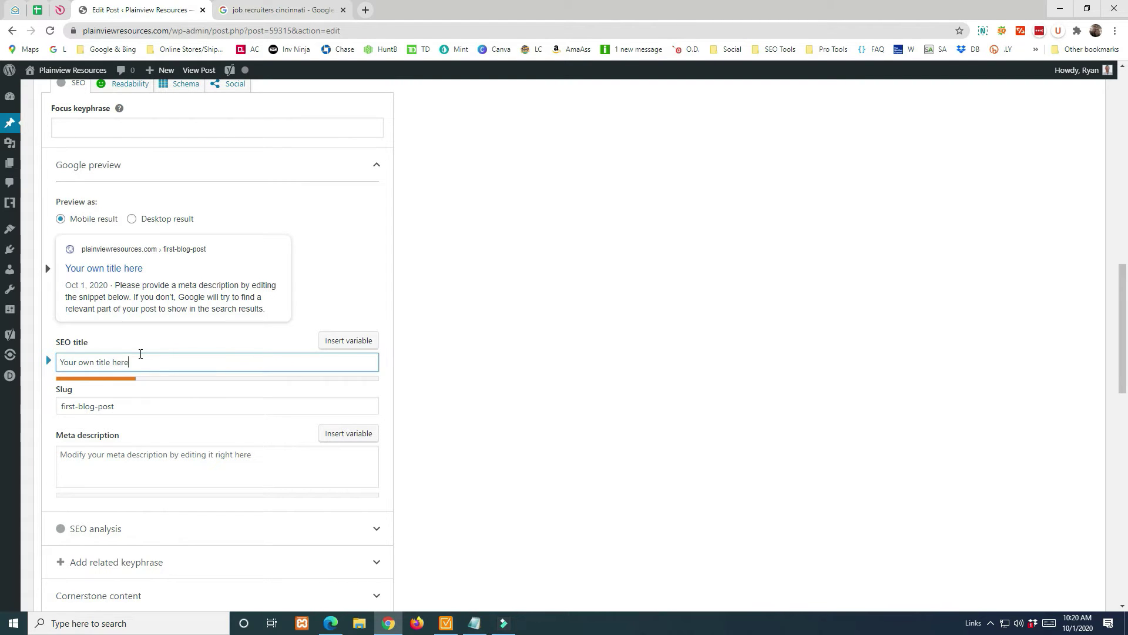
Fill in the post's meta description with "Write in your meta description".
click(147, 459)
text(W)
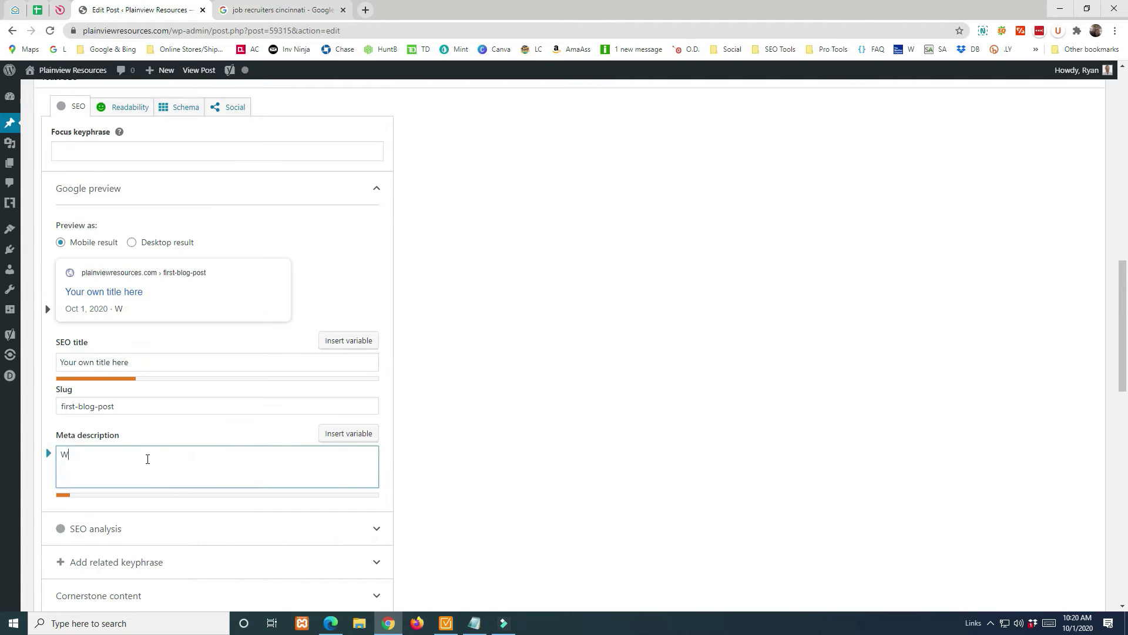
text(rite in your meta description)
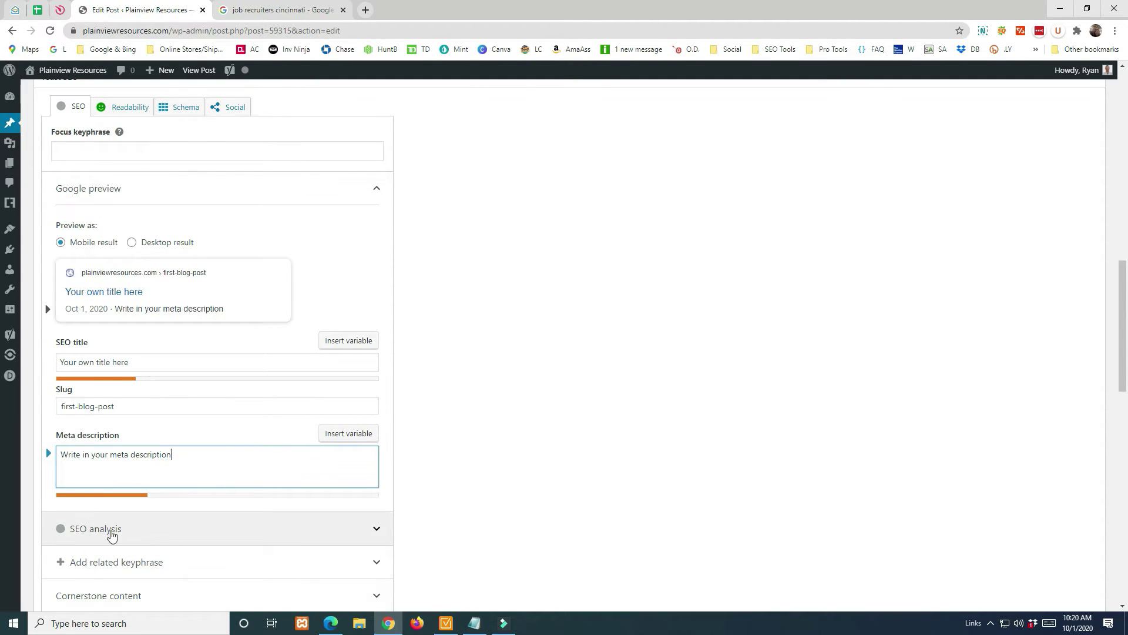
Expand the Yoast SEO analysis, review its problems and improvements, and save the post as a draft.
click(376, 529)
scroll(379, 531, down, 8)
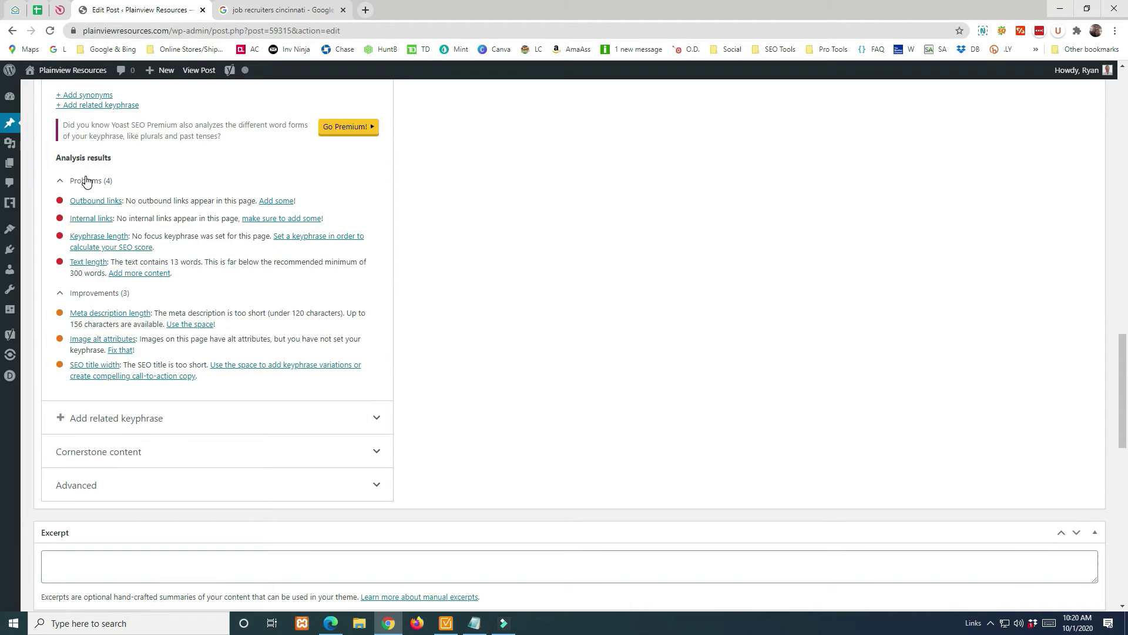
scroll(226, 343, up, 18)
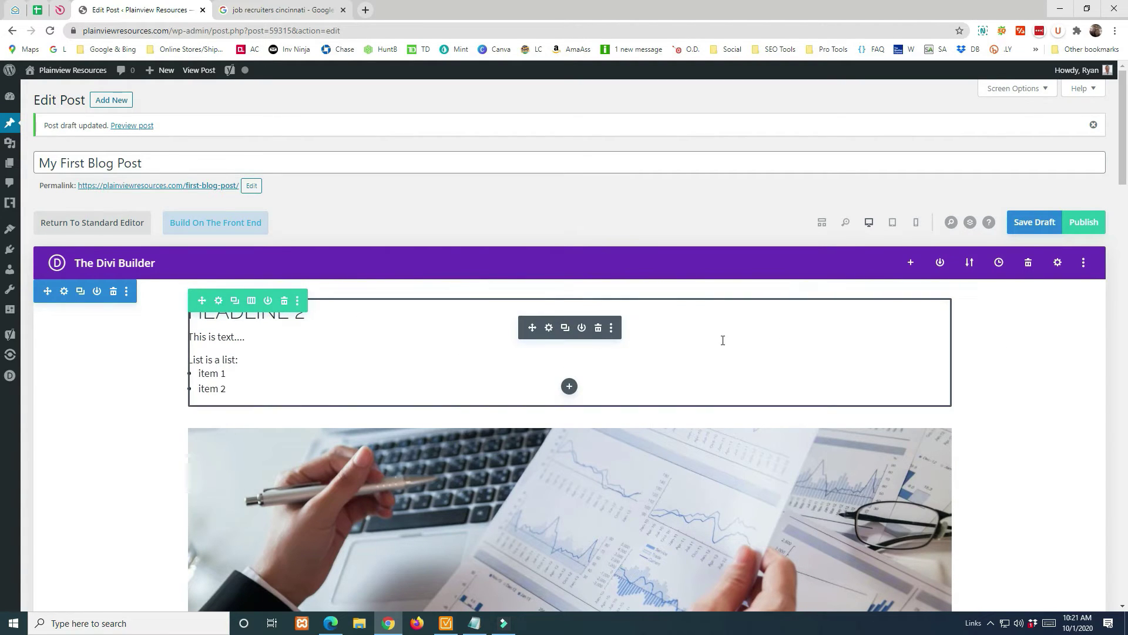
click(1023, 222)
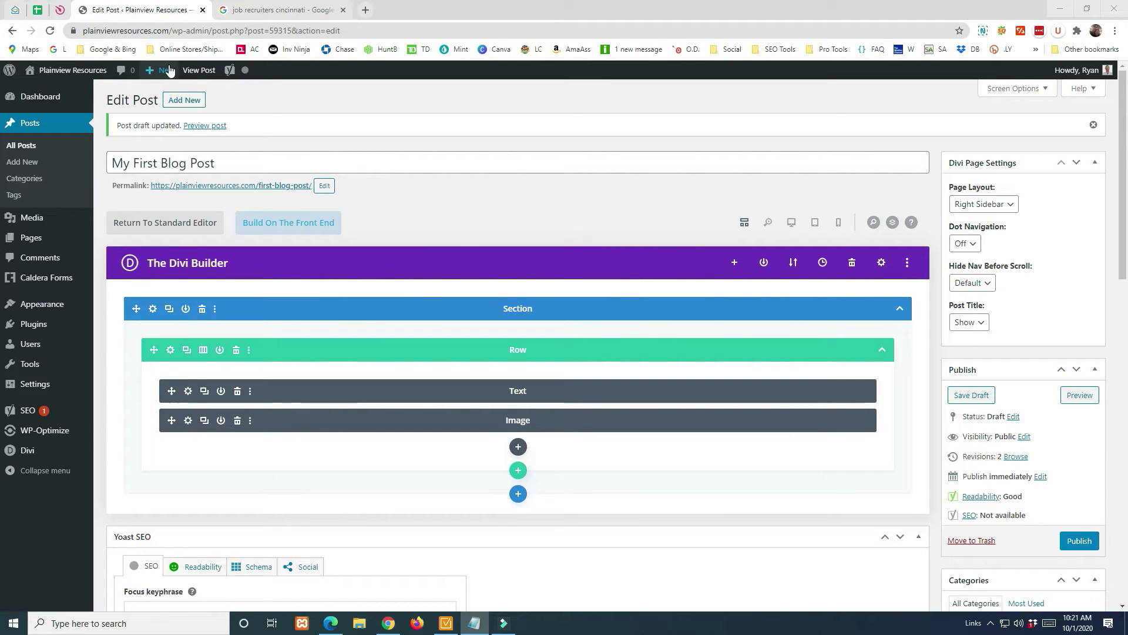
Visit the public Plainview Resources site and open the Financial Analyst page under Cincinnati Job Postings.
mouse_move(44, 71)
click(36, 92)
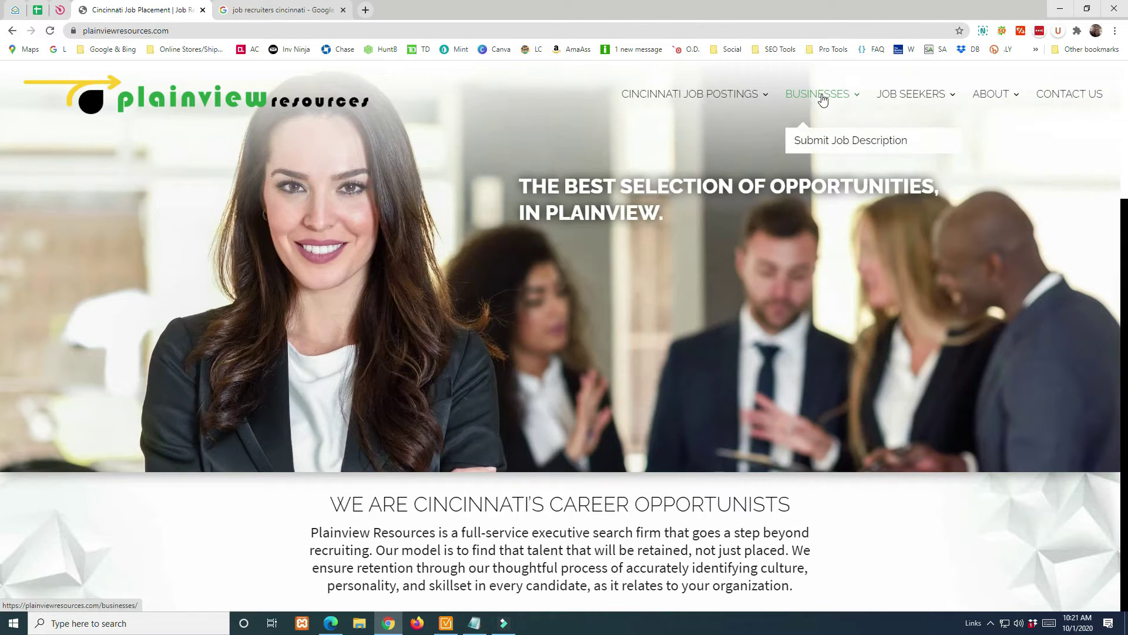
mouse_move(709, 103)
mouse_move(703, 171)
click(849, 166)
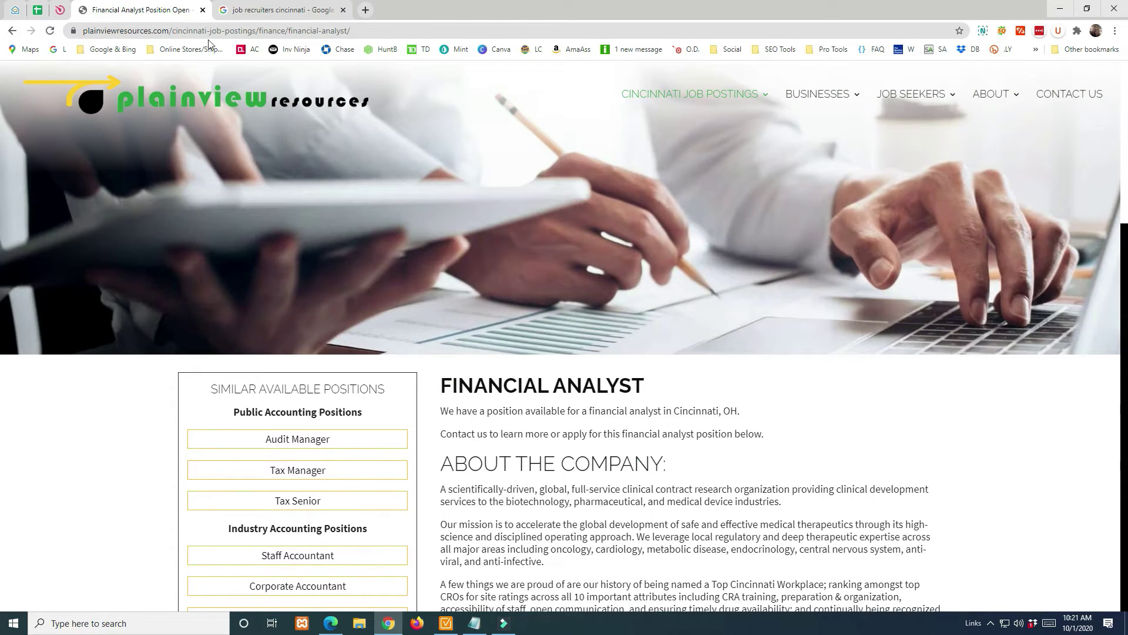
Examine the Financial Analyst page's URL structure and read through its content down to the contact form.
drag(172, 34, 364, 31)
click(289, 31)
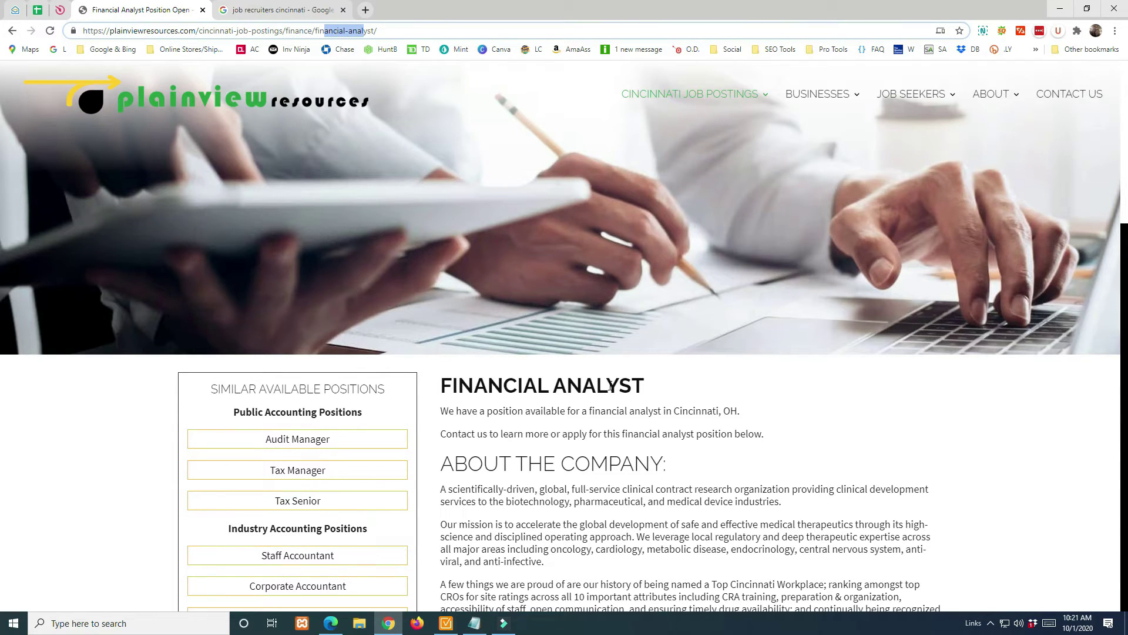
scroll(588, 405, down, 10)
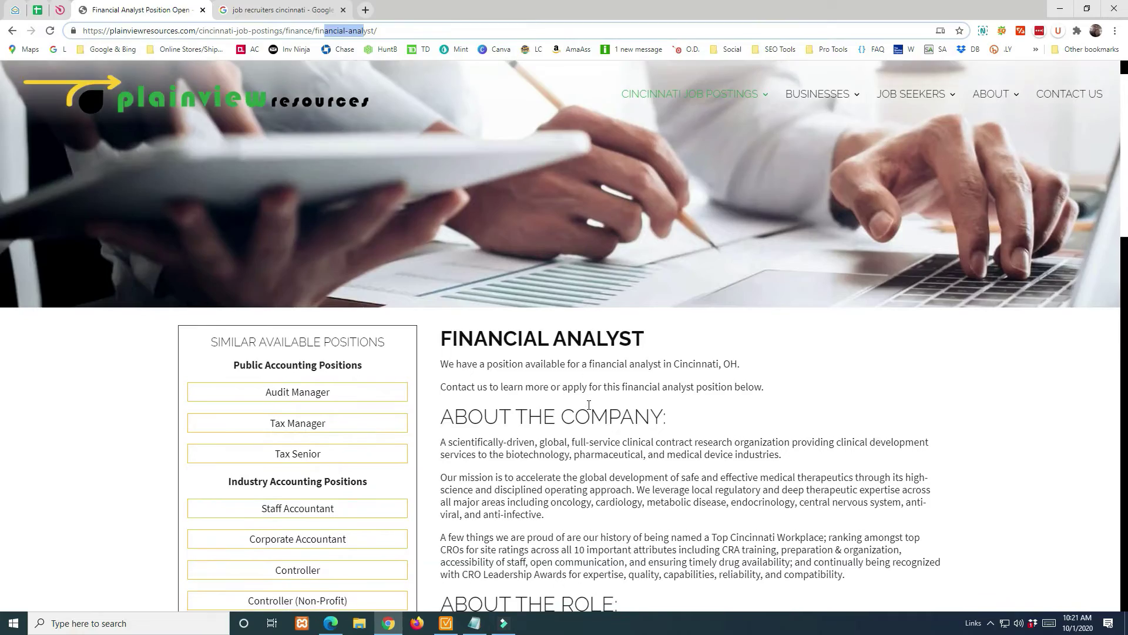
scroll(590, 405, down, 8)
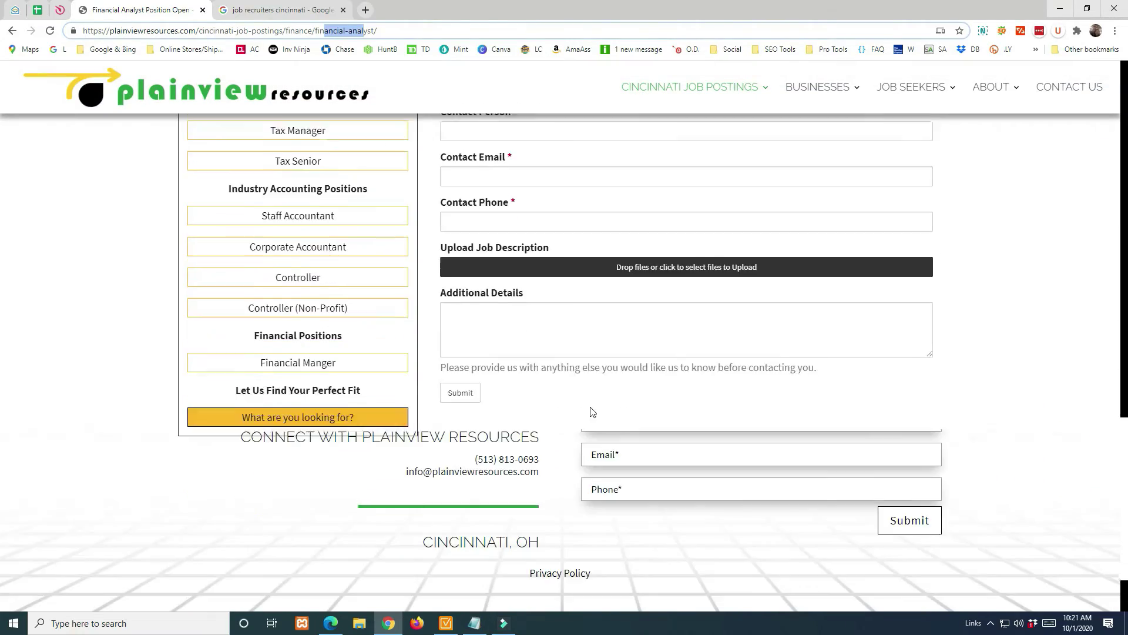
scroll(590, 410, up, 8)
scroll(591, 409, up, 10)
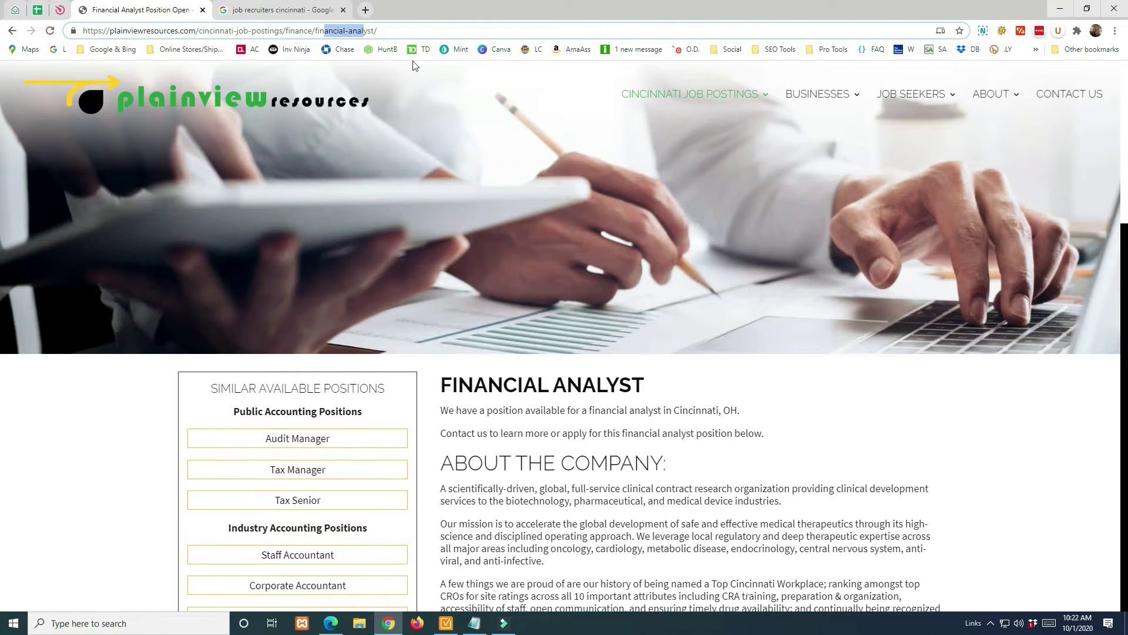
Reload the Financial Analyst page and open it in the WordPress page editor to view its Divi layout.
click(50, 33)
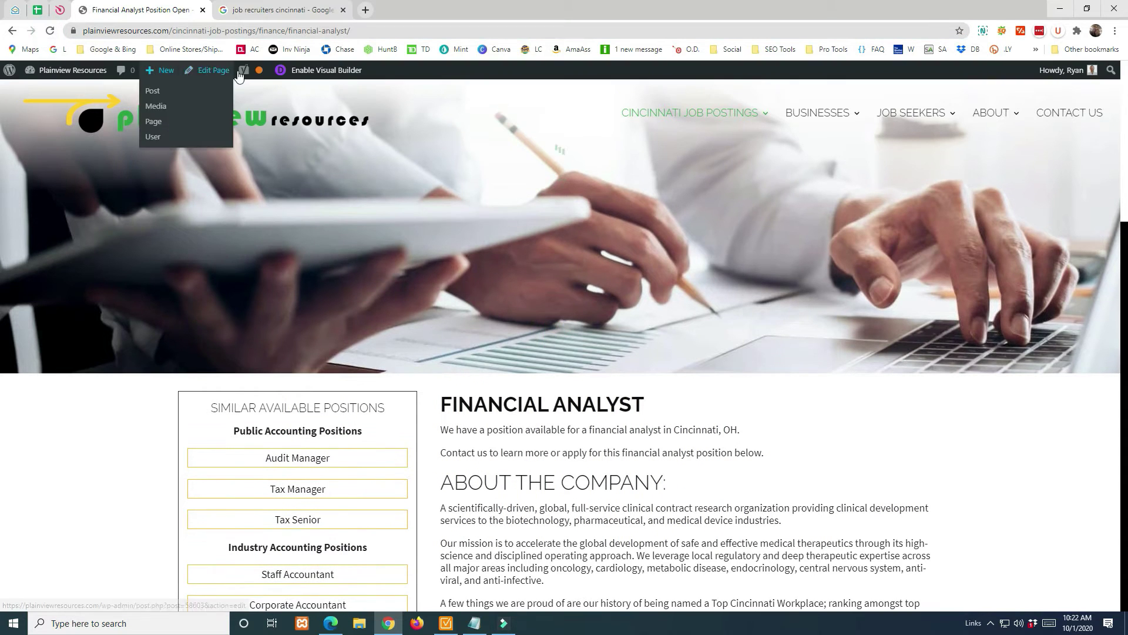
click(207, 71)
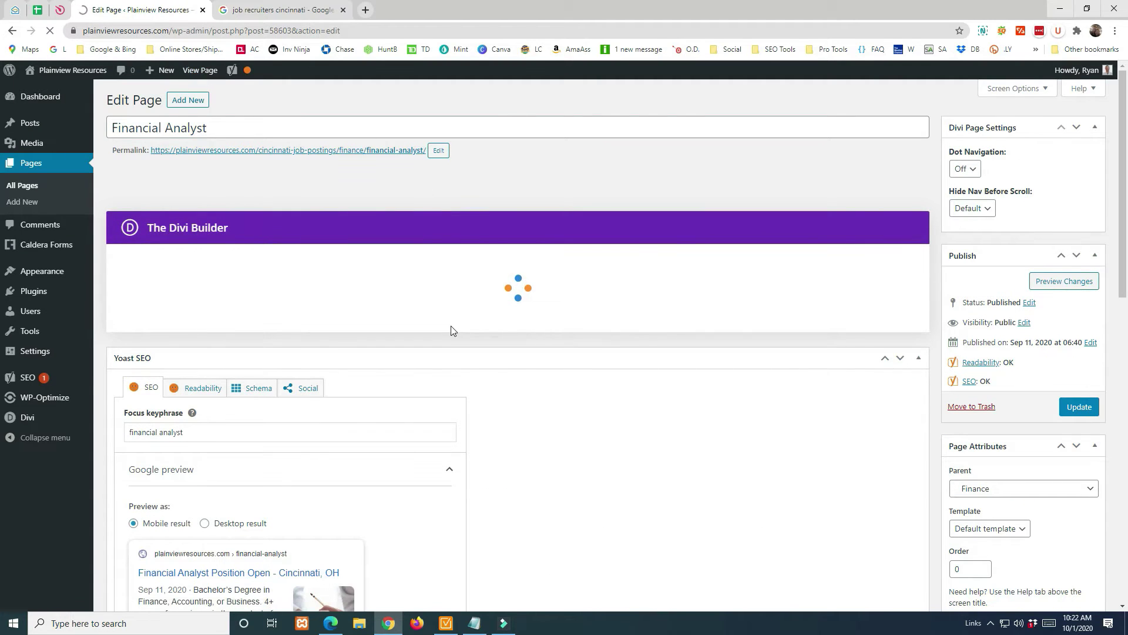
scroll(458, 327, down, 2)
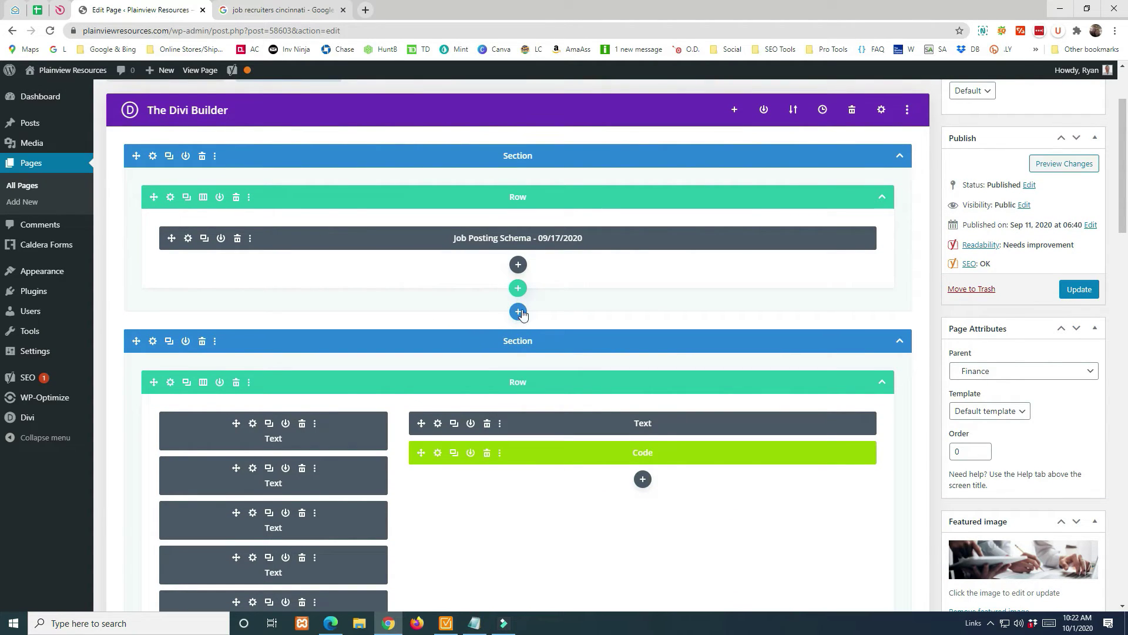
Open the settings of the "Job Posting Schema - 09/17/2020" code module and examine its JSON-LD script, including the JobPosting type.
click(188, 238)
scroll(435, 266, down, 10)
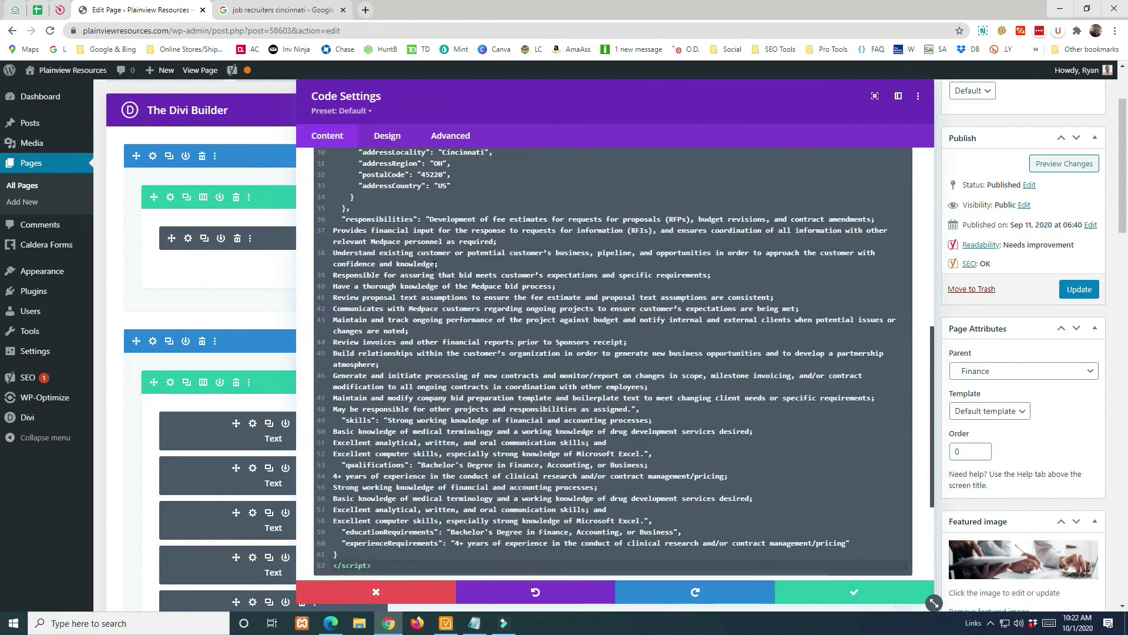
scroll(435, 265, up, 10)
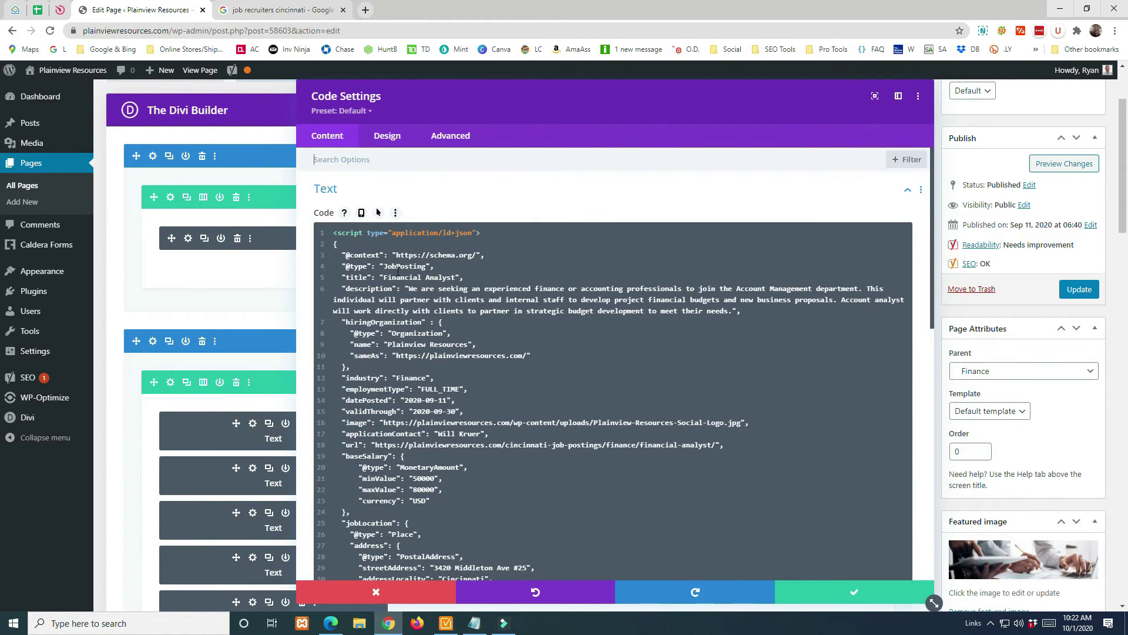
drag(385, 266, 426, 267)
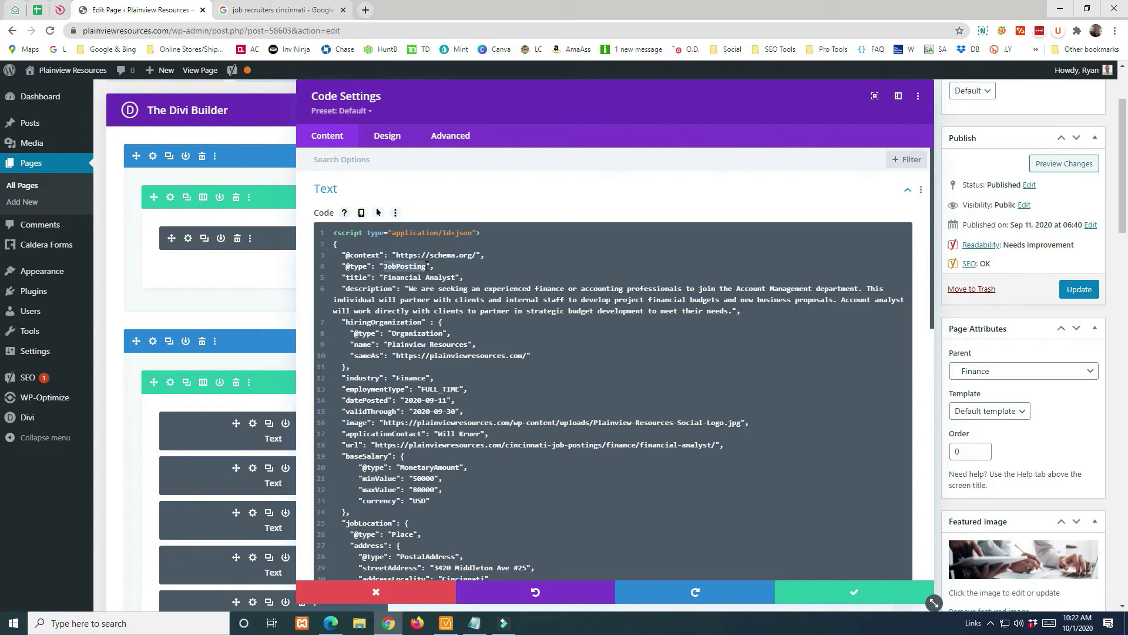
click(387, 266)
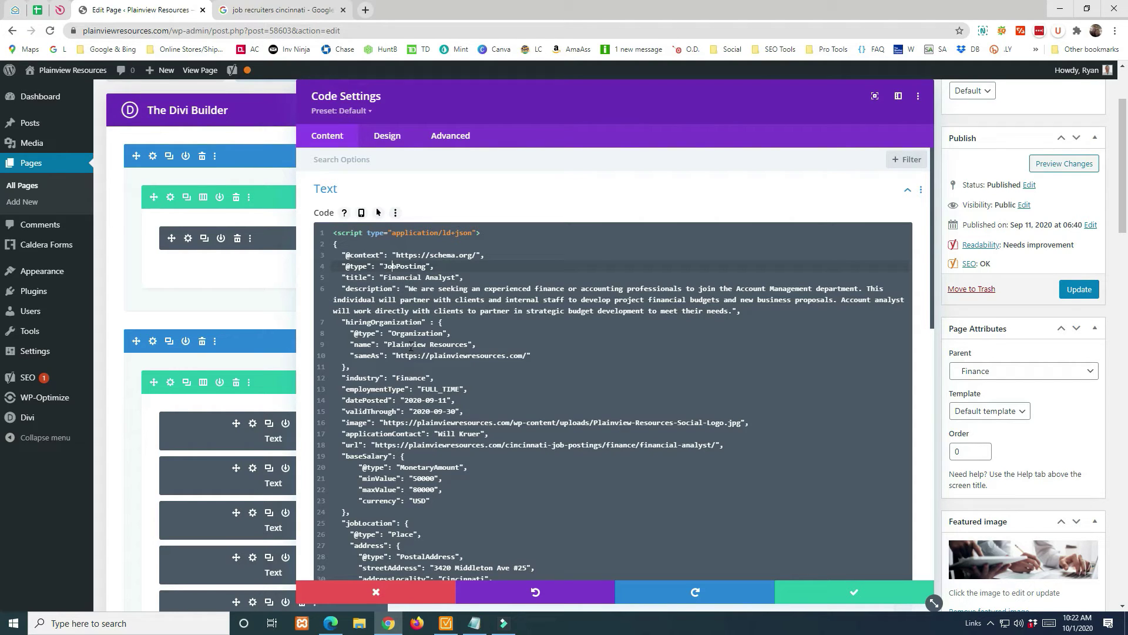
Examine the schema fields from hiringOrganization through responsibilities, qualifications and experienceRequirements to the script's end.
click(358, 322)
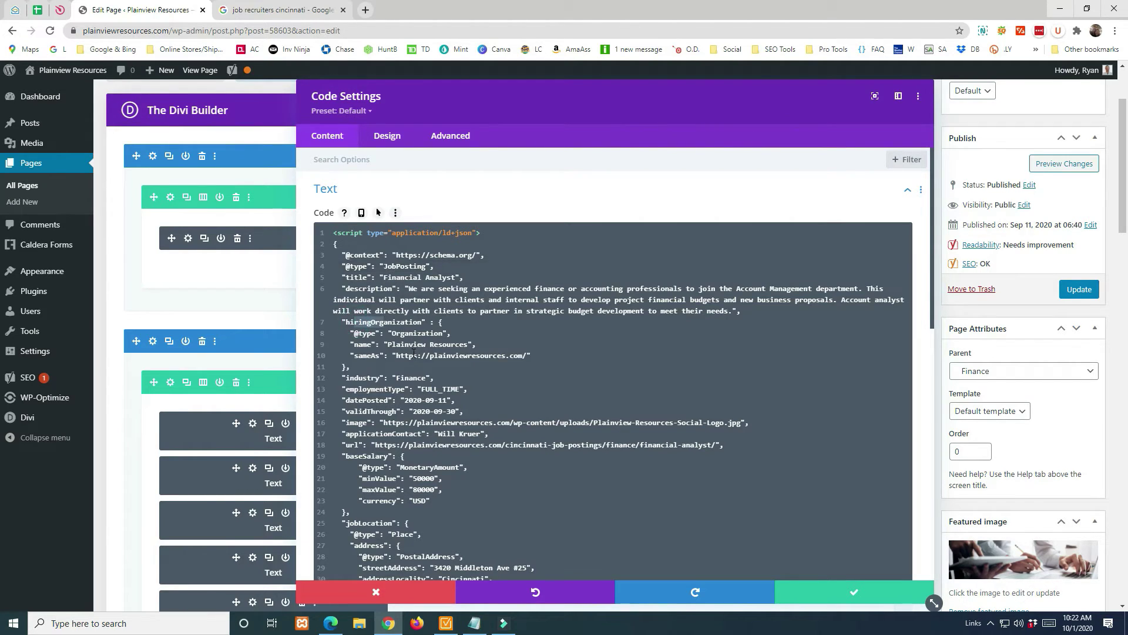
scroll(415, 362, down, 2)
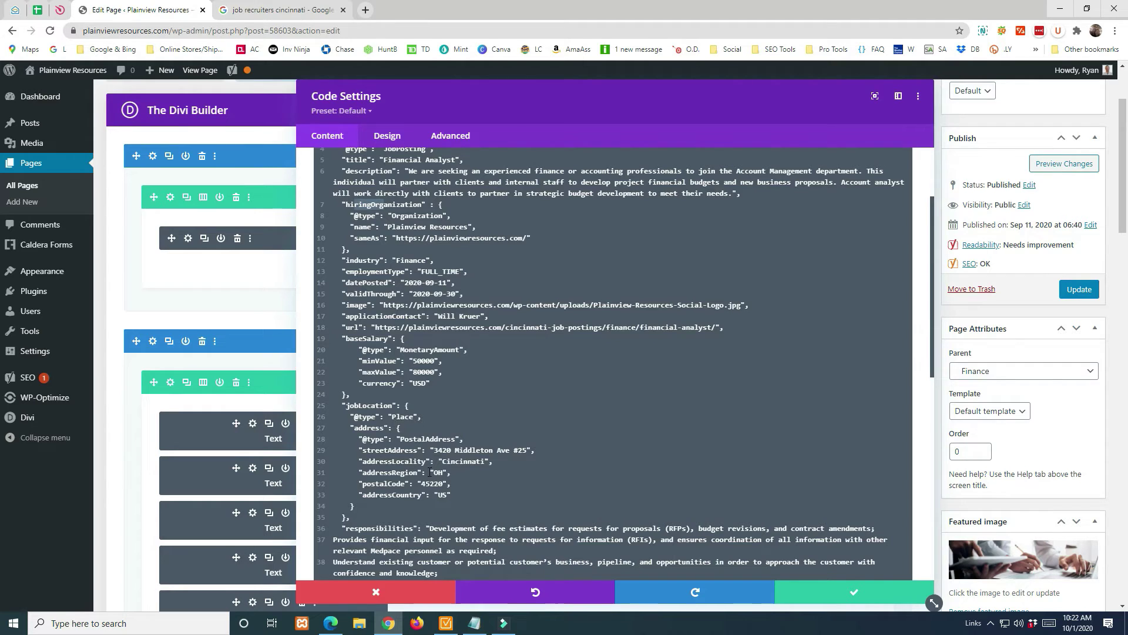
scroll(429, 472, down, 6)
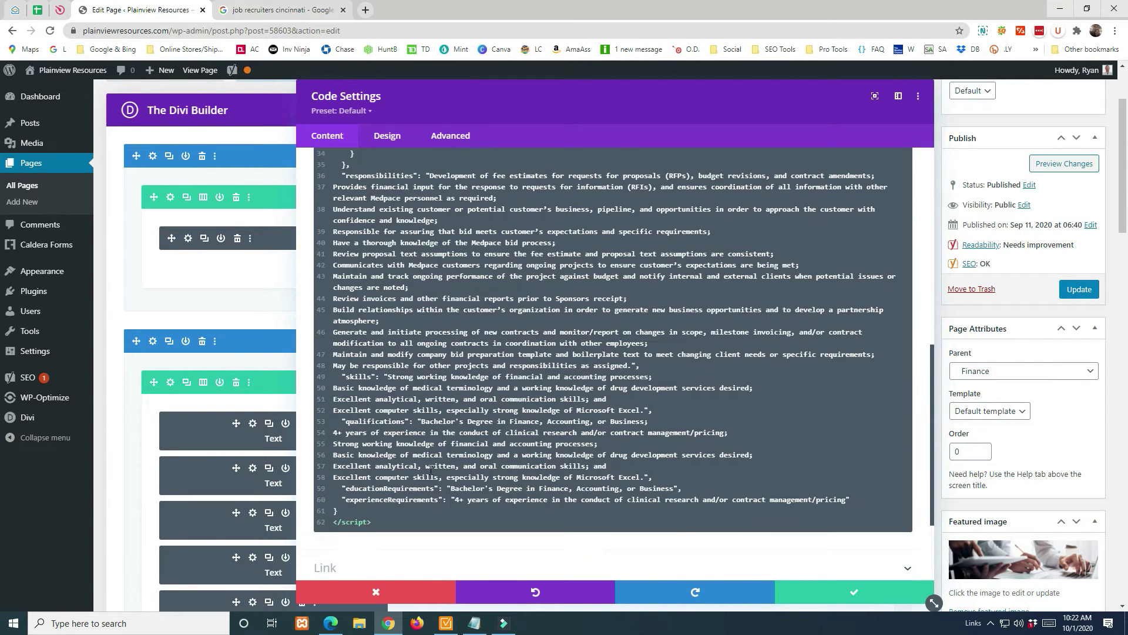
drag(364, 174, 383, 174)
drag(367, 421, 379, 421)
mouse_move(369, 488)
mouse_down()
mouse_move(397, 488)
mouse_move(388, 501)
mouse_up()
scroll(469, 464, down, 2)
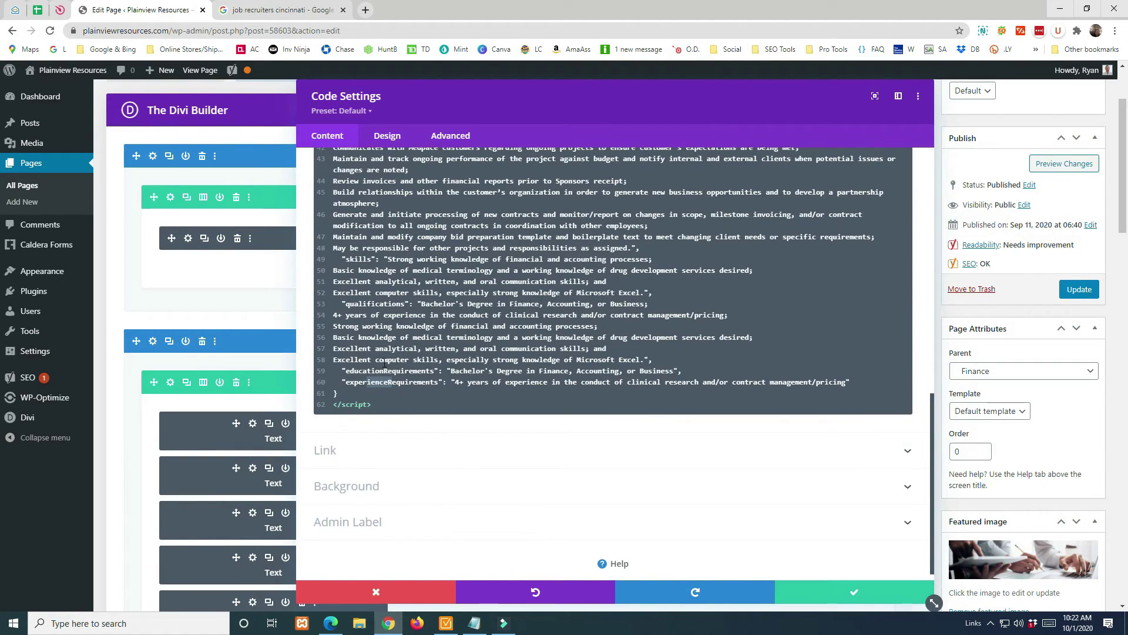
scroll(385, 364, up, 10)
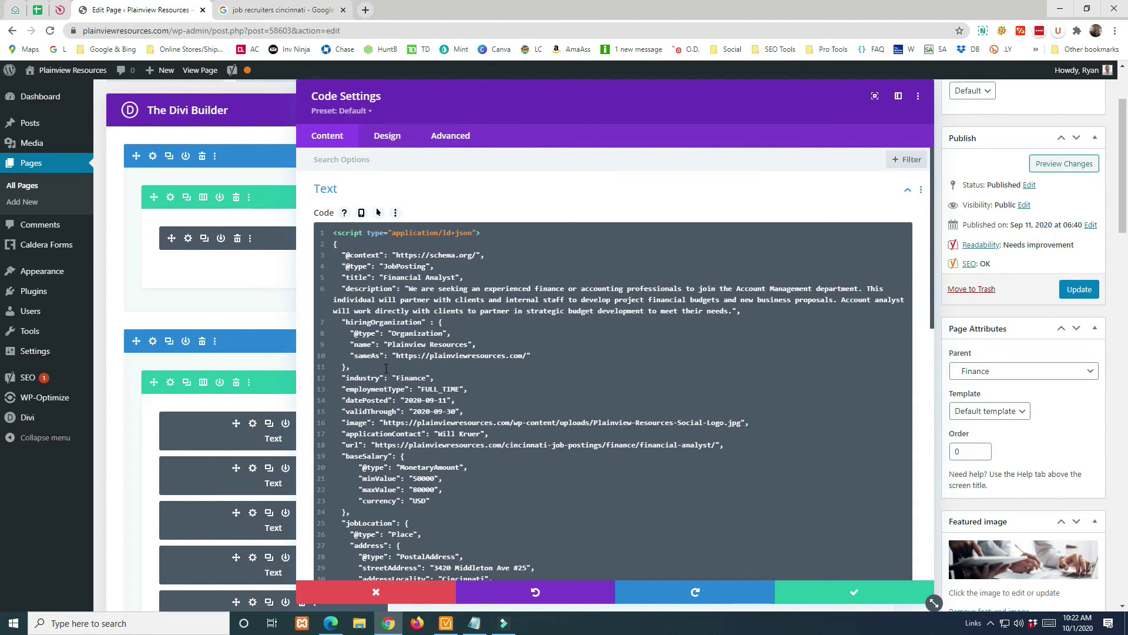
Select the entire JSON-LD script to review its full extent, and return to the JobPosting type line.
click(410, 277)
drag(332, 234, 407, 572)
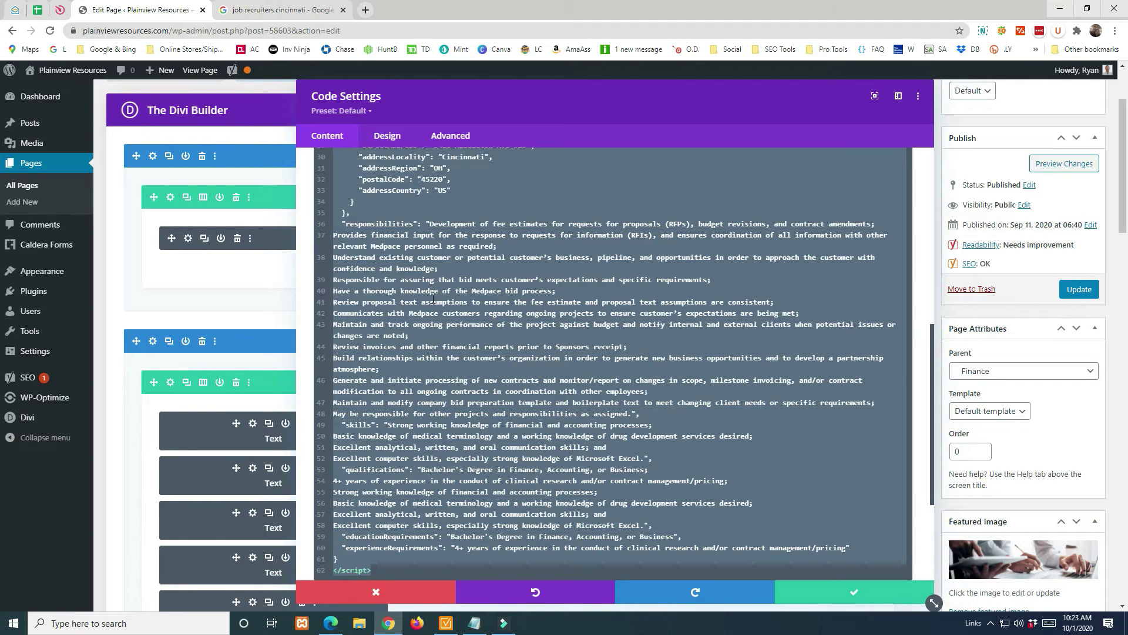
scroll(433, 299, up, 10)
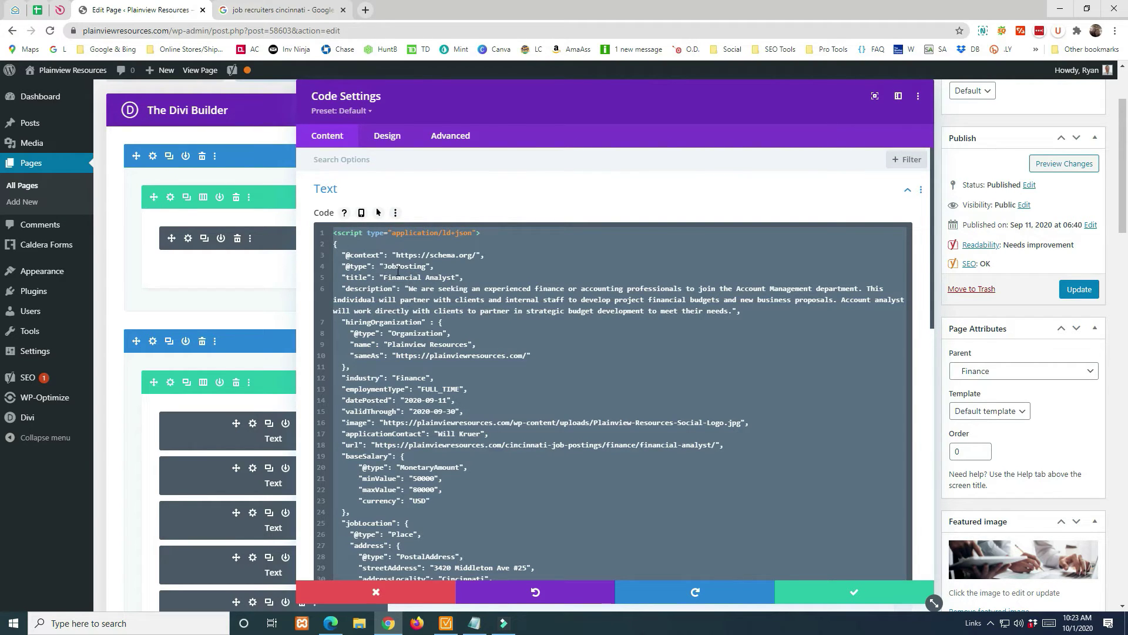
click(409, 266)
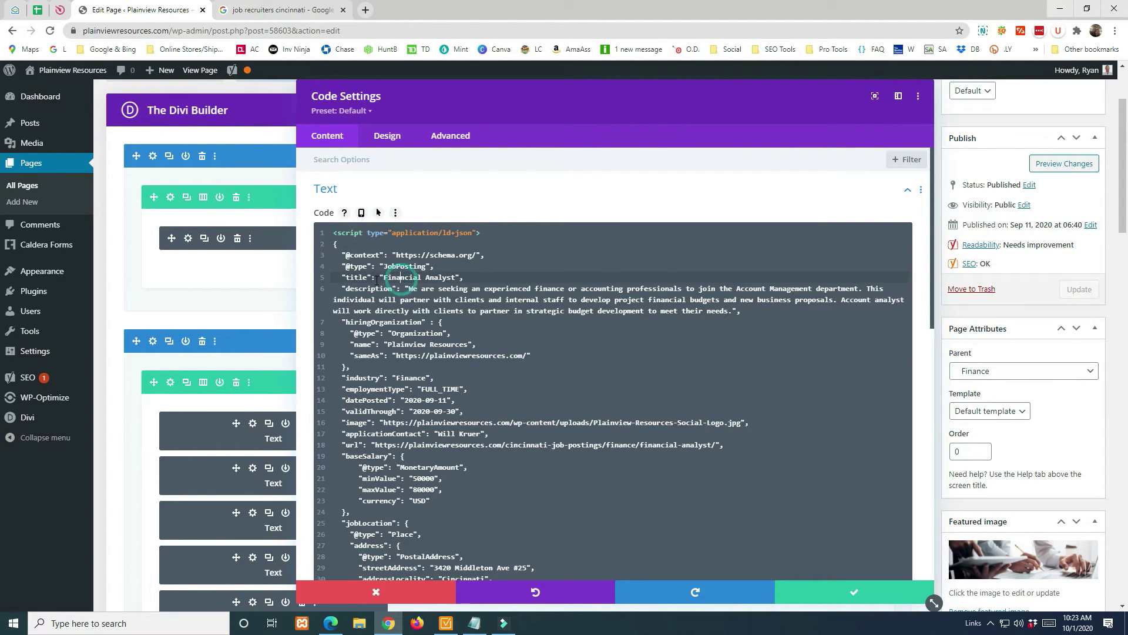
Examine the title value and the full description text in the job posting schema.
click(383, 276)
click(457, 276)
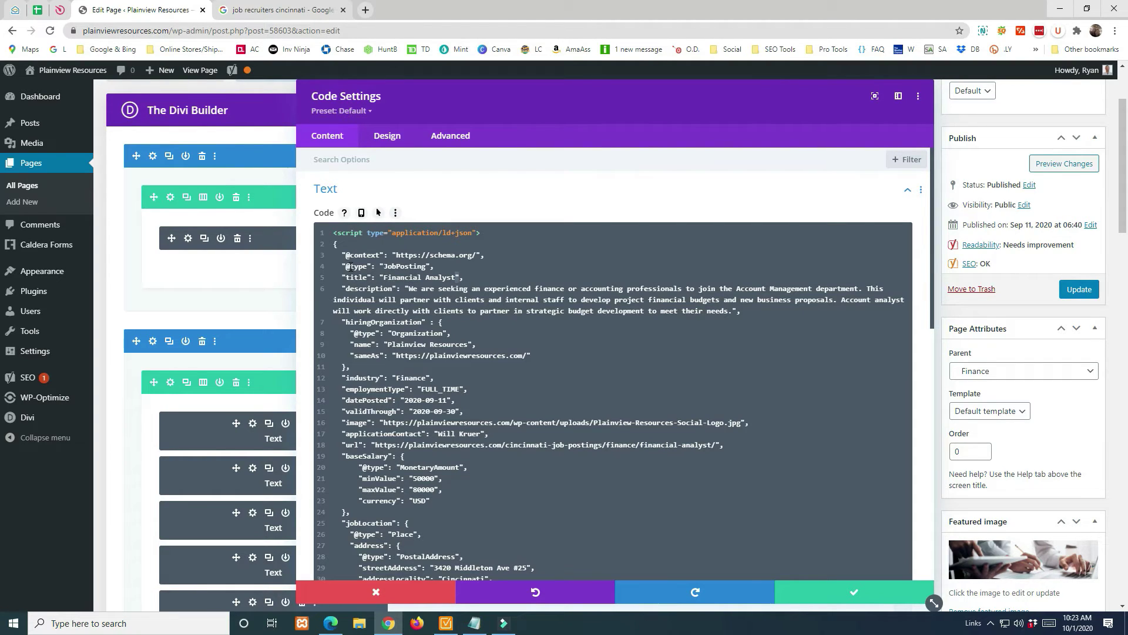
click(381, 276)
click(359, 288)
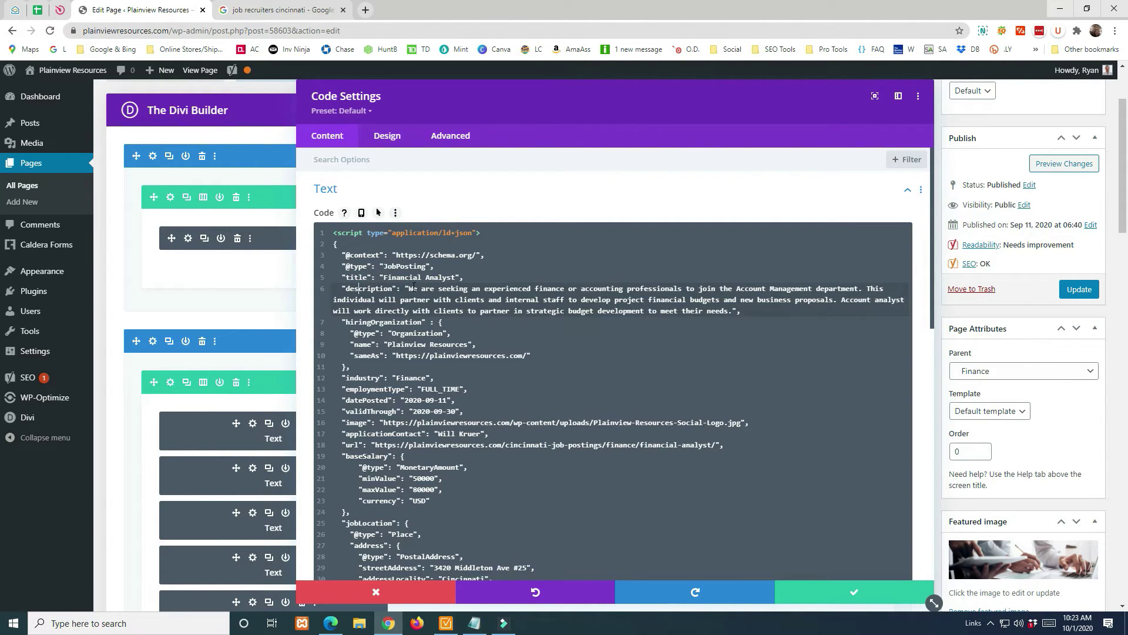
drag(409, 288, 733, 315)
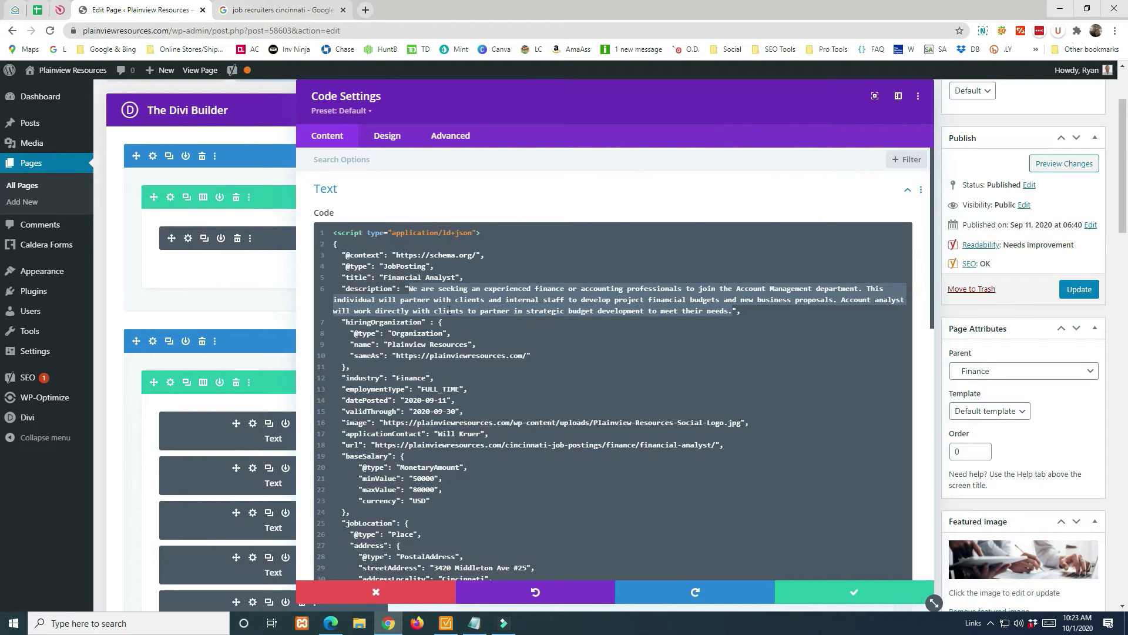
click(404, 288)
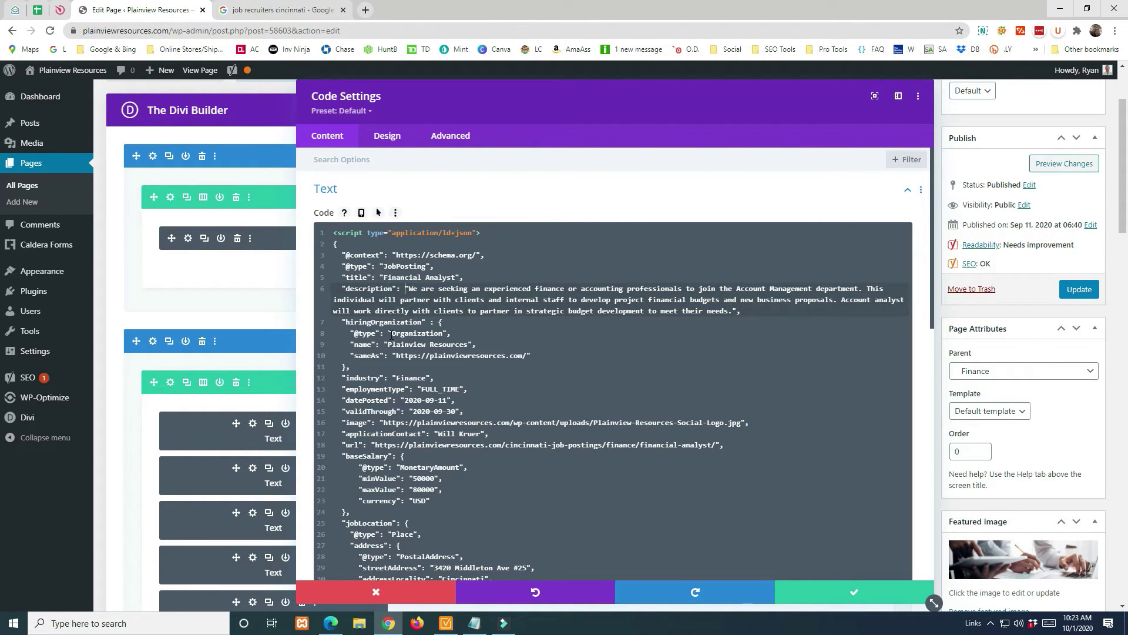
Examine the schema's hiring organization details, industry value and datePosted value.
drag(388, 333, 476, 355)
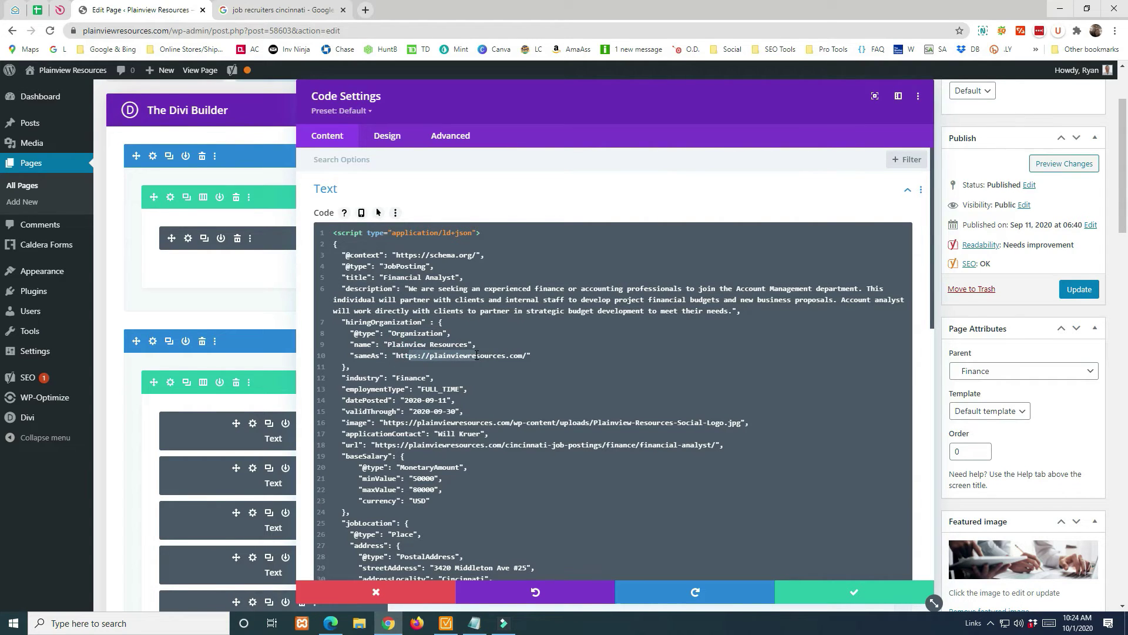
click(398, 378)
drag(398, 378, 425, 378)
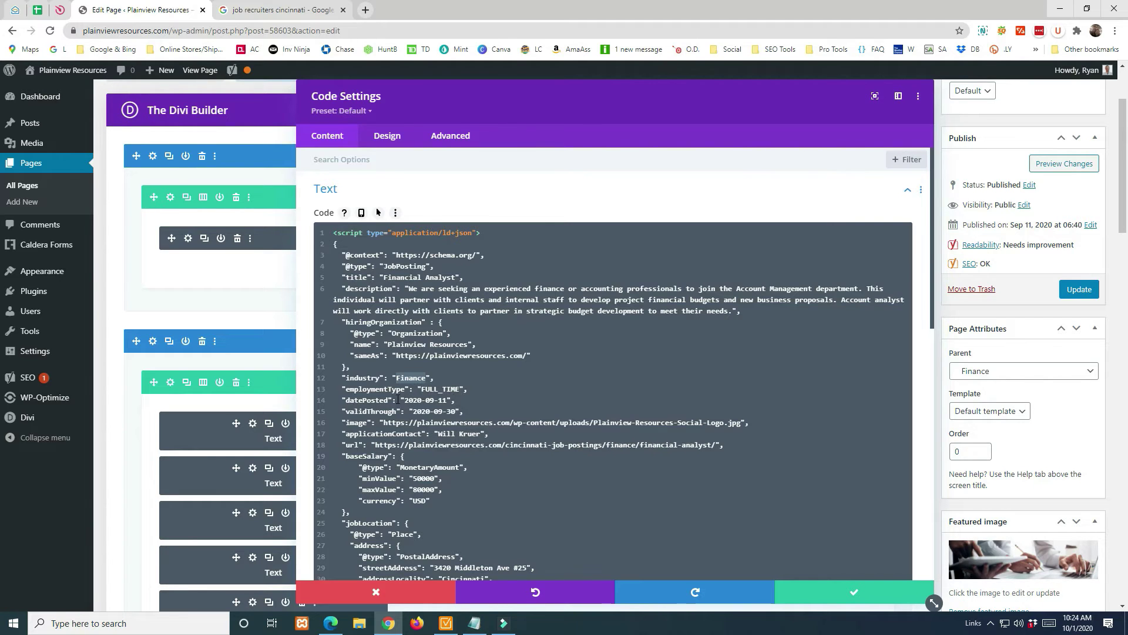
drag(404, 400, 443, 401)
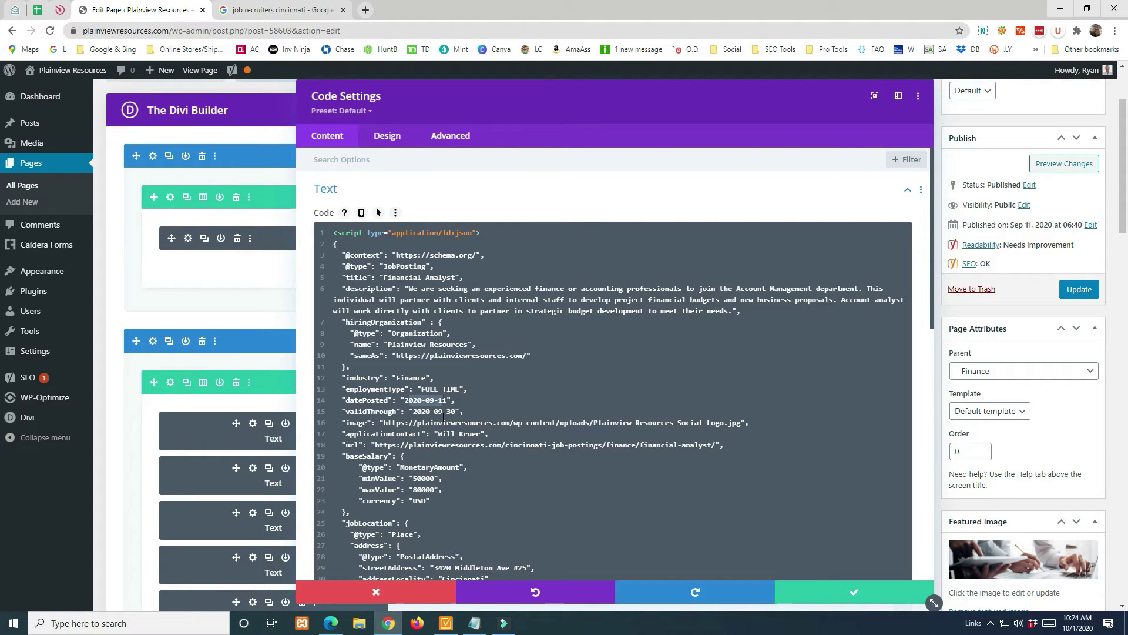
Set the schema's datePosted value to 2020-10-01, matching the current system date.
mouse_move(1072, 629)
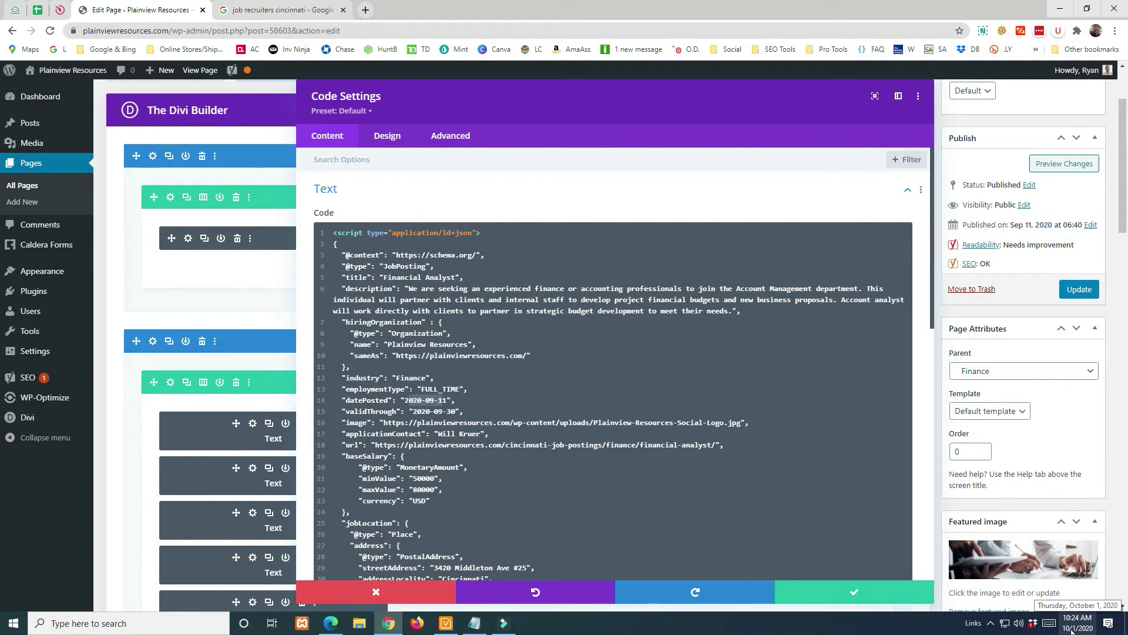
click(418, 389)
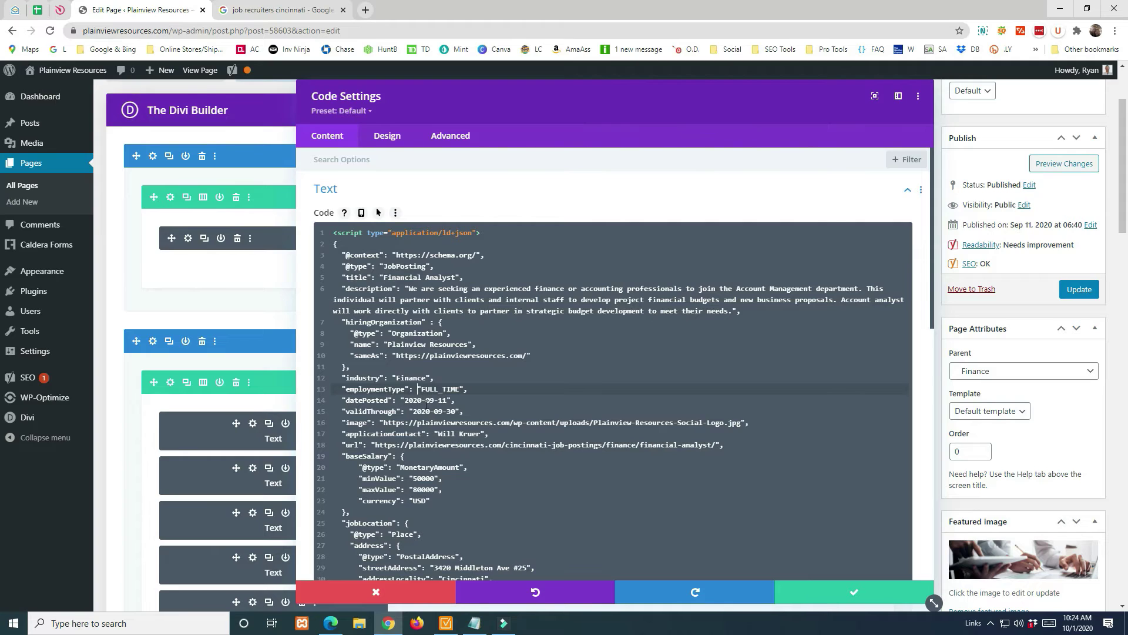
click(435, 400)
key(BackSpace)
key(BackSpace)
text(10)
key(Delete)
text(0)
Set the schema's validThrough value to 2020-10-31 and check that day in the system calendar.
click(433, 410)
key(Delete)
key(Delete)
text(20)
key(BackSpace)
key(BackSpace)
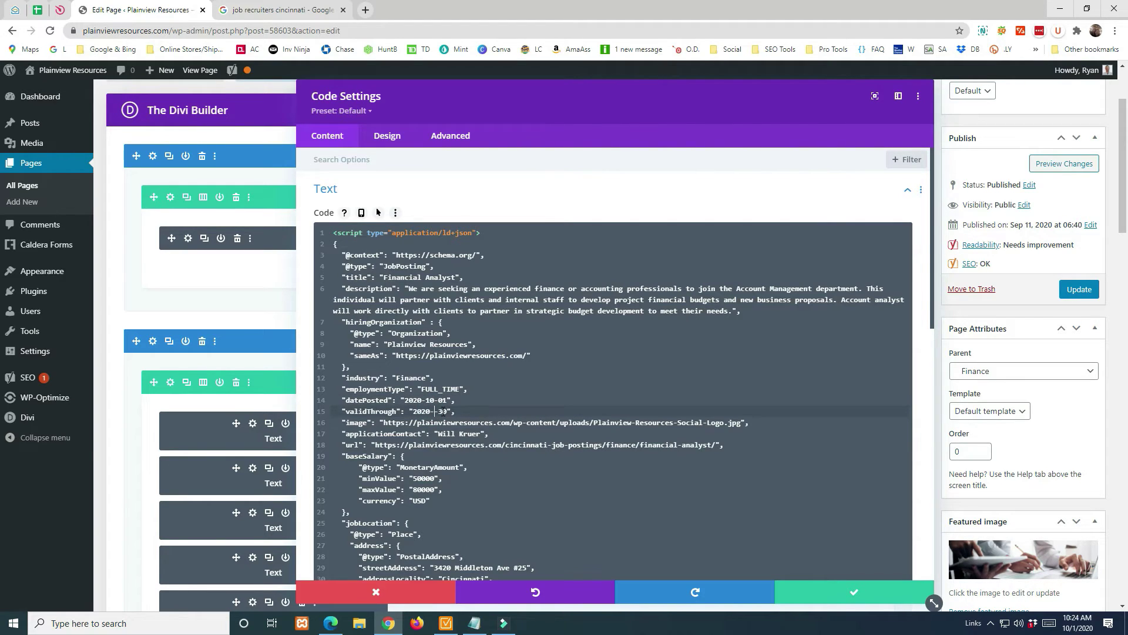
text(10)
key(Right)
key(Right)
key(Right)
key(BackSpace)
text(1)
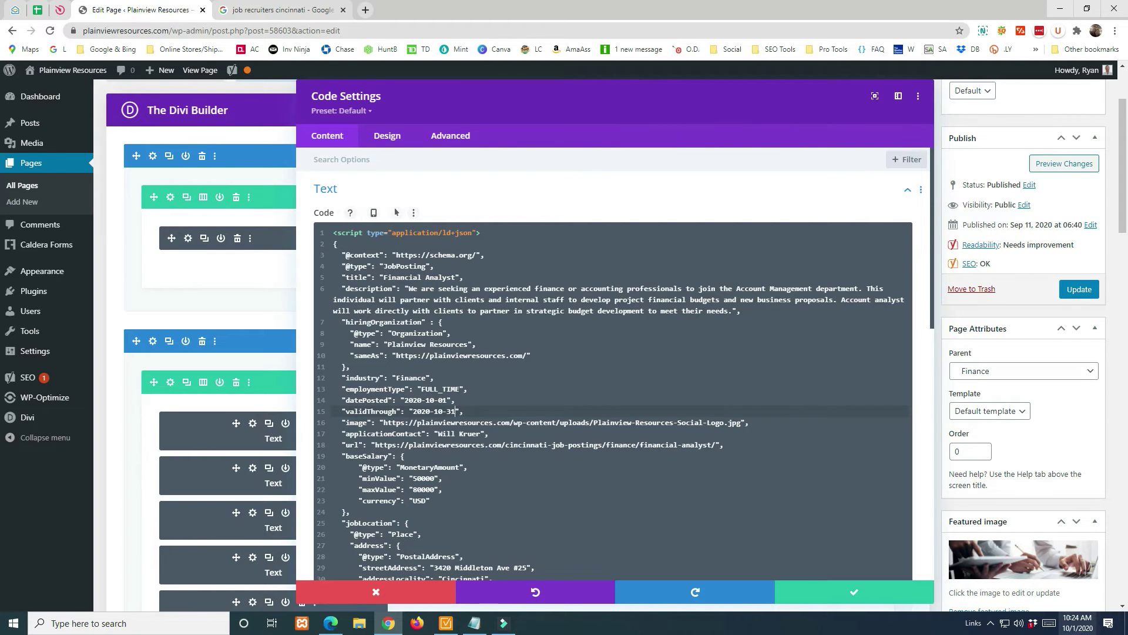
click(1078, 623)
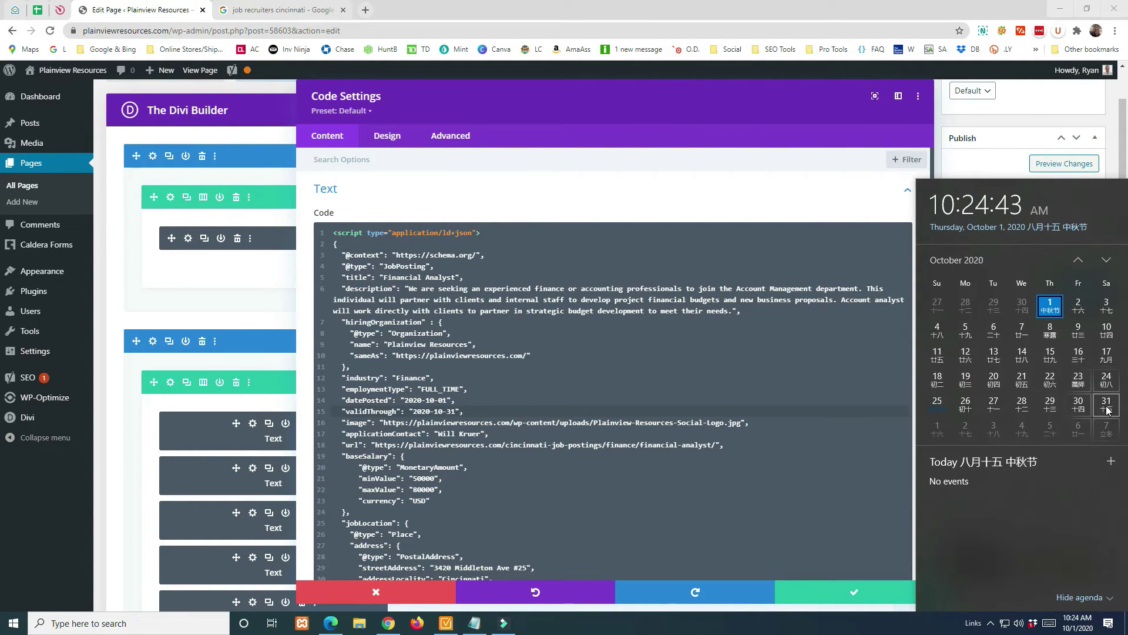
click(491, 410)
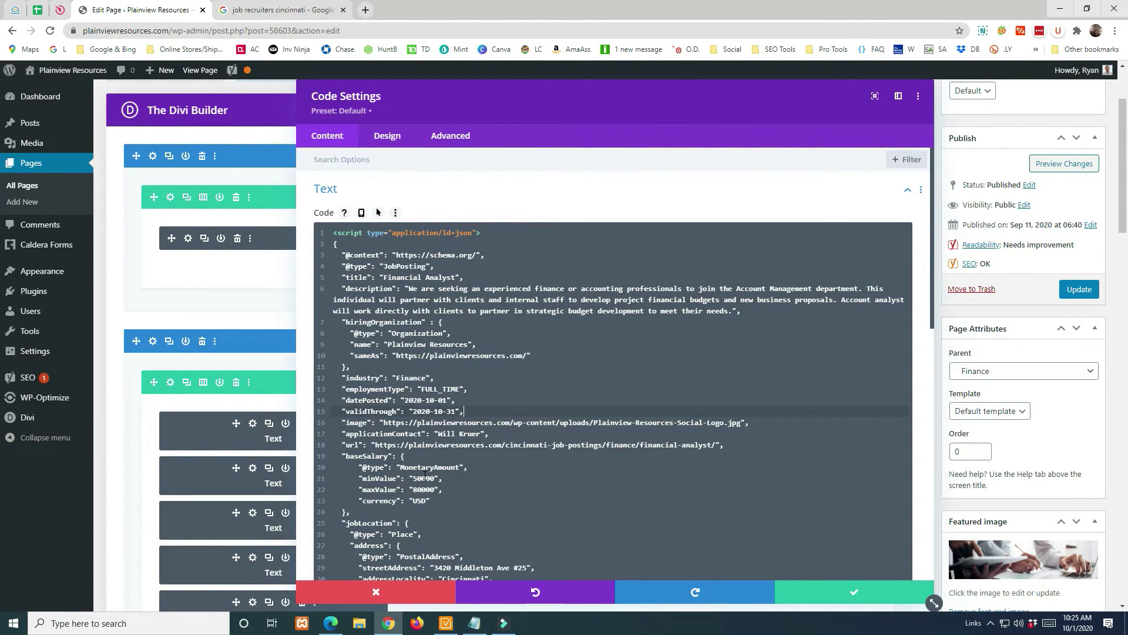
Examine the schema's jobLocation address, responsibilities, skills and qualifications, and select the whole script through its closing tag.
scroll(453, 475, down, 2)
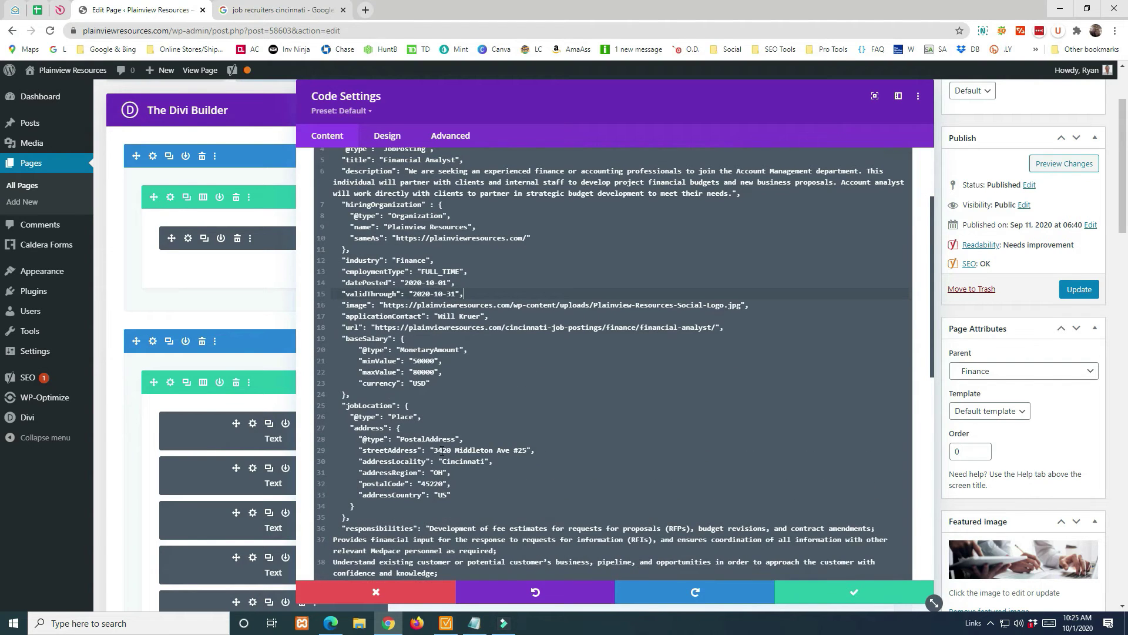
drag(349, 405, 501, 484)
click(495, 482)
scroll(494, 482, down, 6)
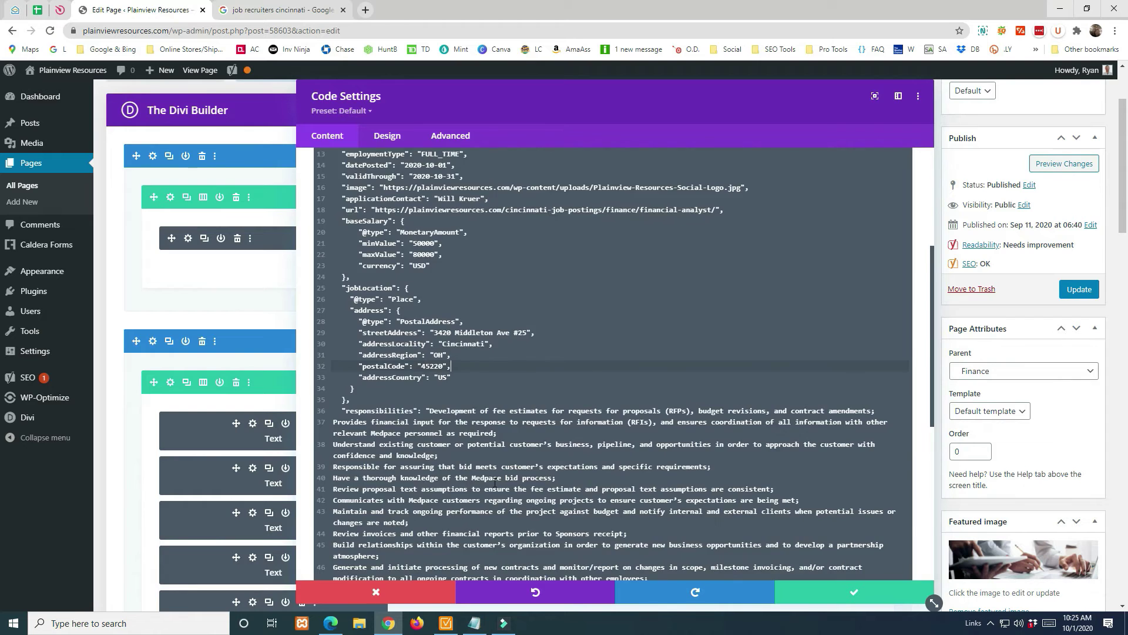
drag(432, 174, 633, 365)
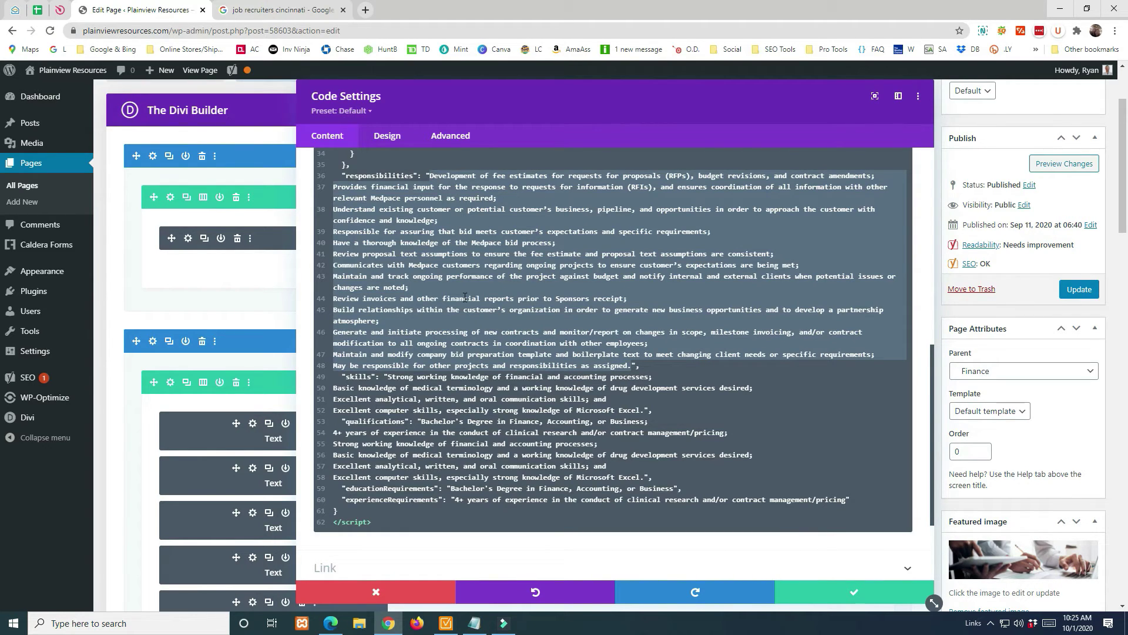
drag(389, 376, 645, 411)
drag(423, 421, 333, 466)
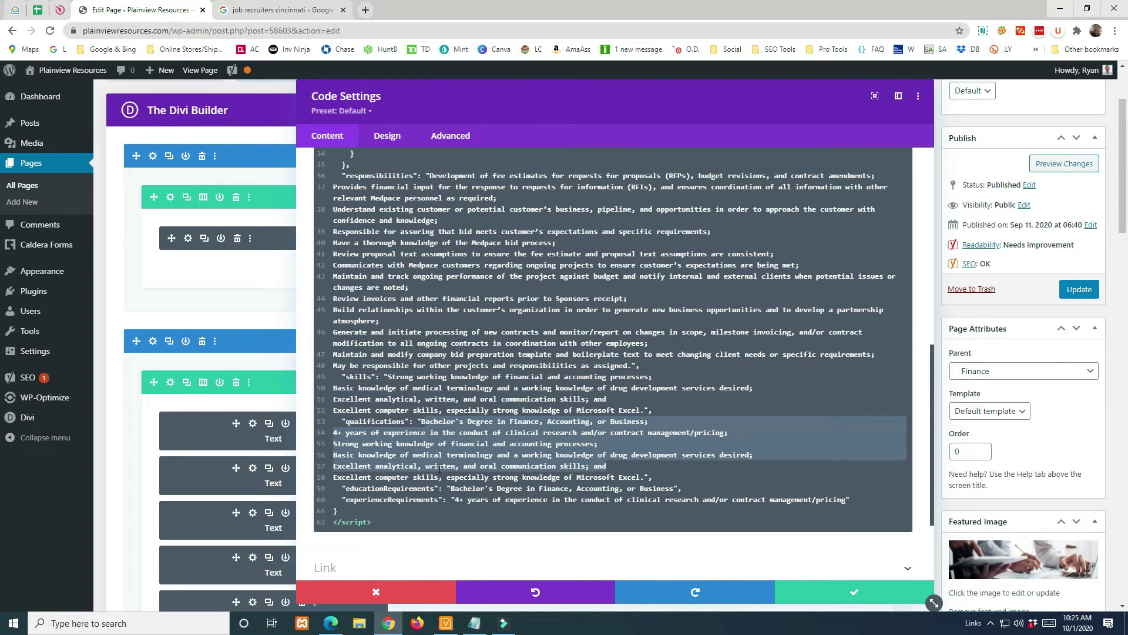
drag(381, 517, 393, 207)
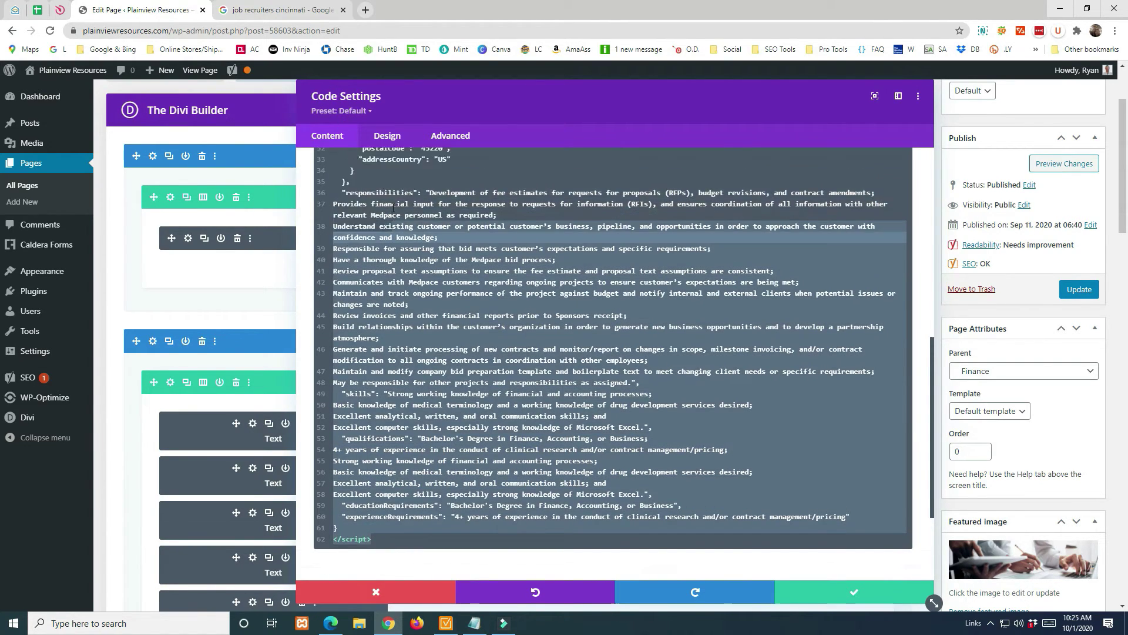
scroll(393, 207, up, 10)
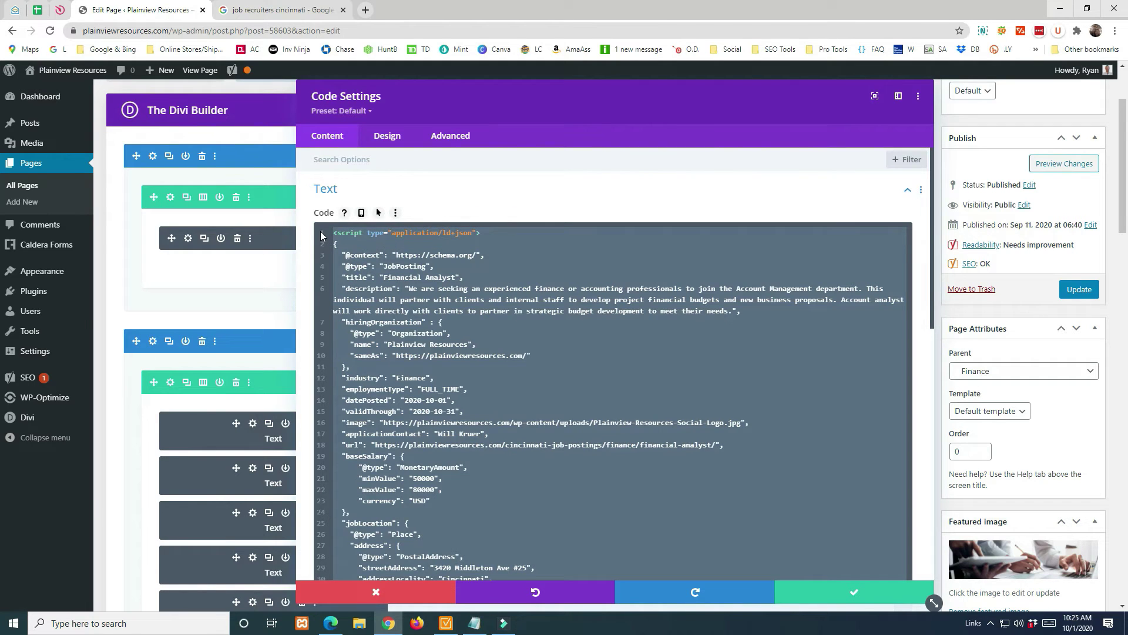
Save the Job Posting Schema code module's settings and update the Financial Analyst page.
click(854, 591)
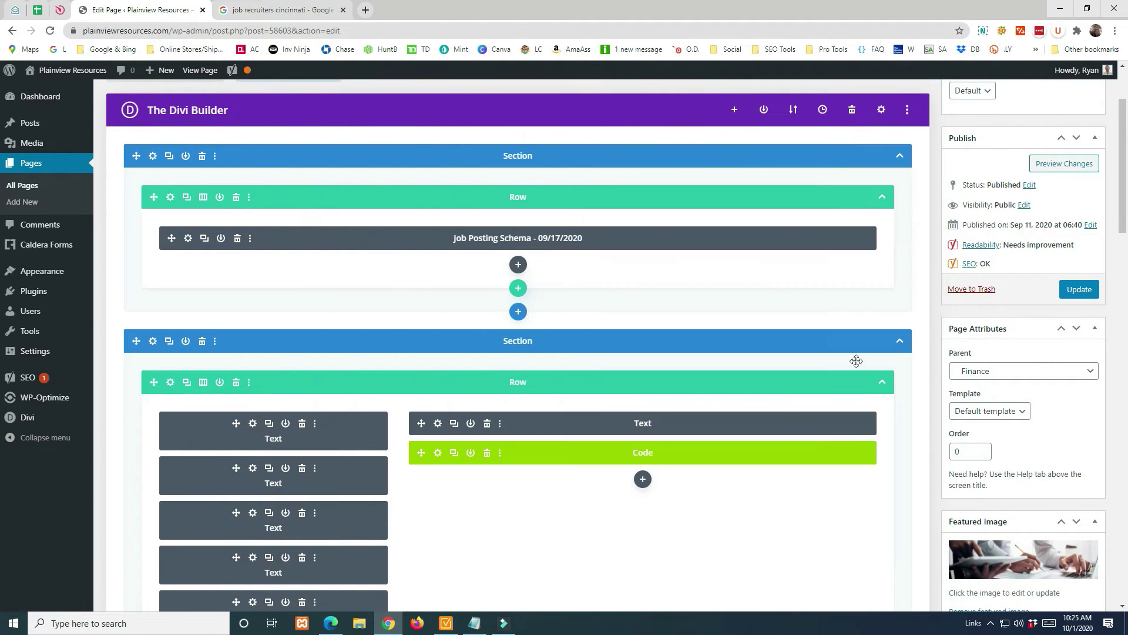
click(1078, 291)
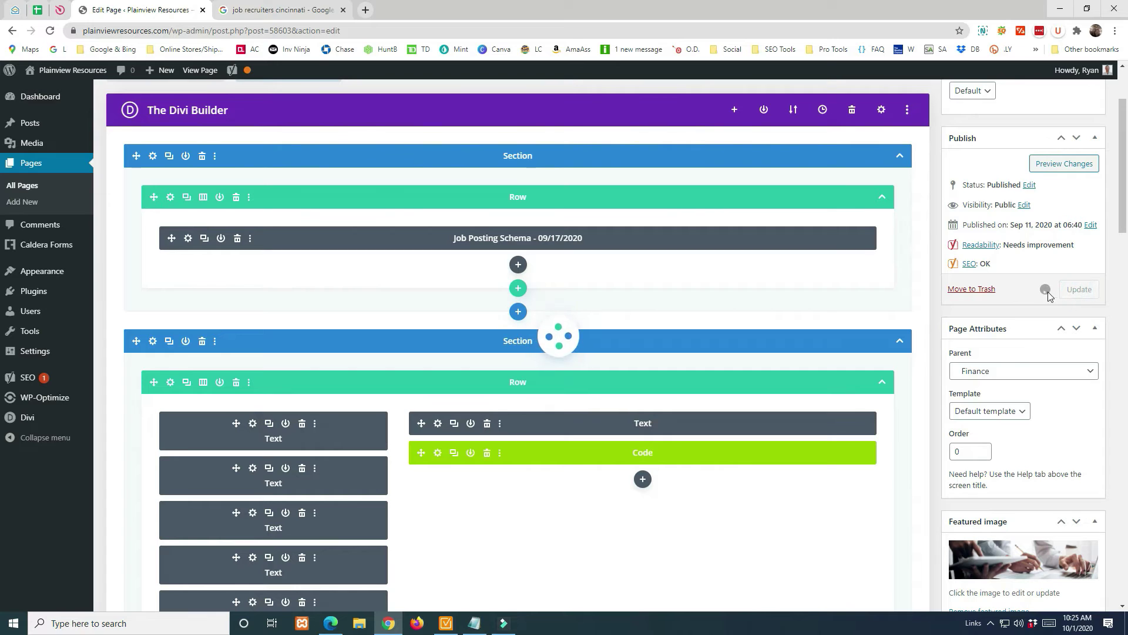
scroll(710, 280, up, 2)
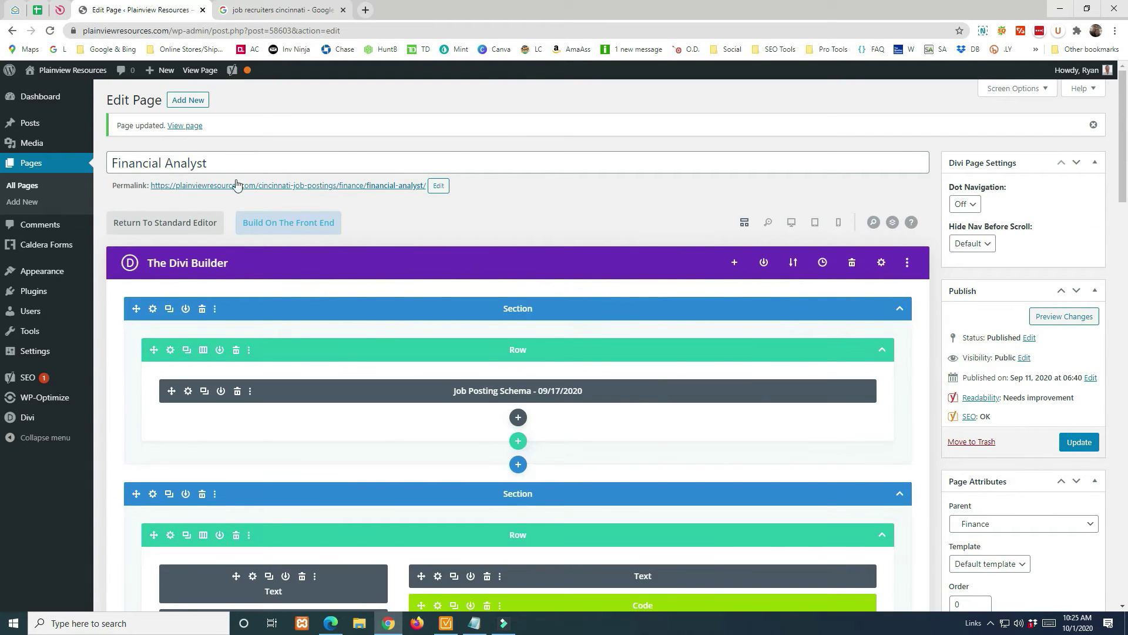
Create a new page titled "New Financial Position" and set its parent page to Finance.
click(188, 101)
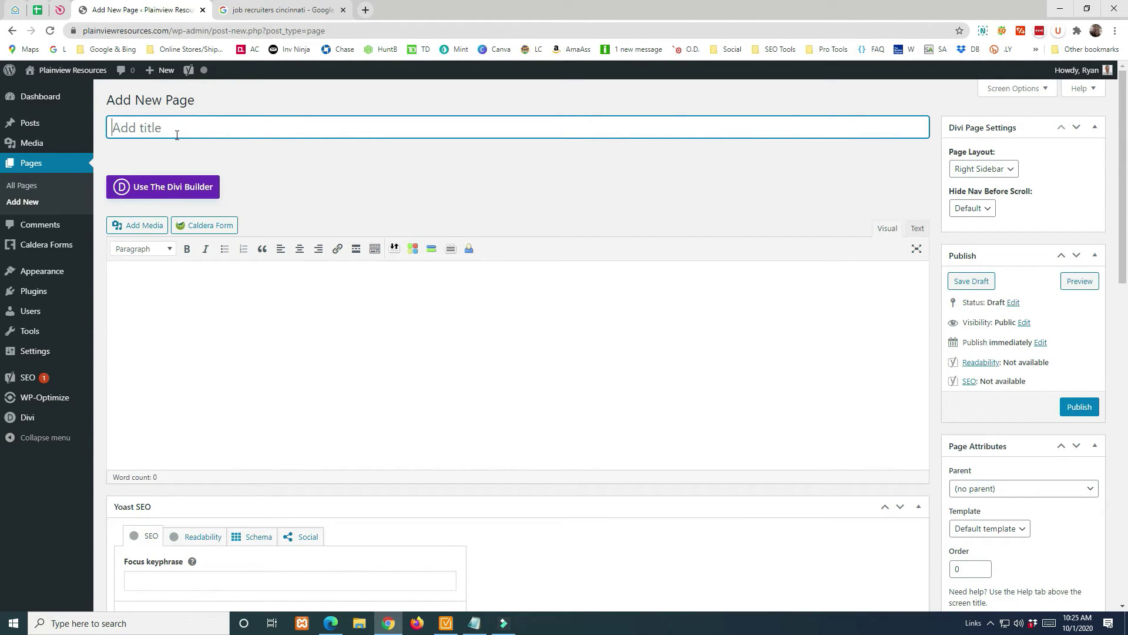
text(New Financial Position)
click(1012, 492)
scroll(1003, 412, down, 2)
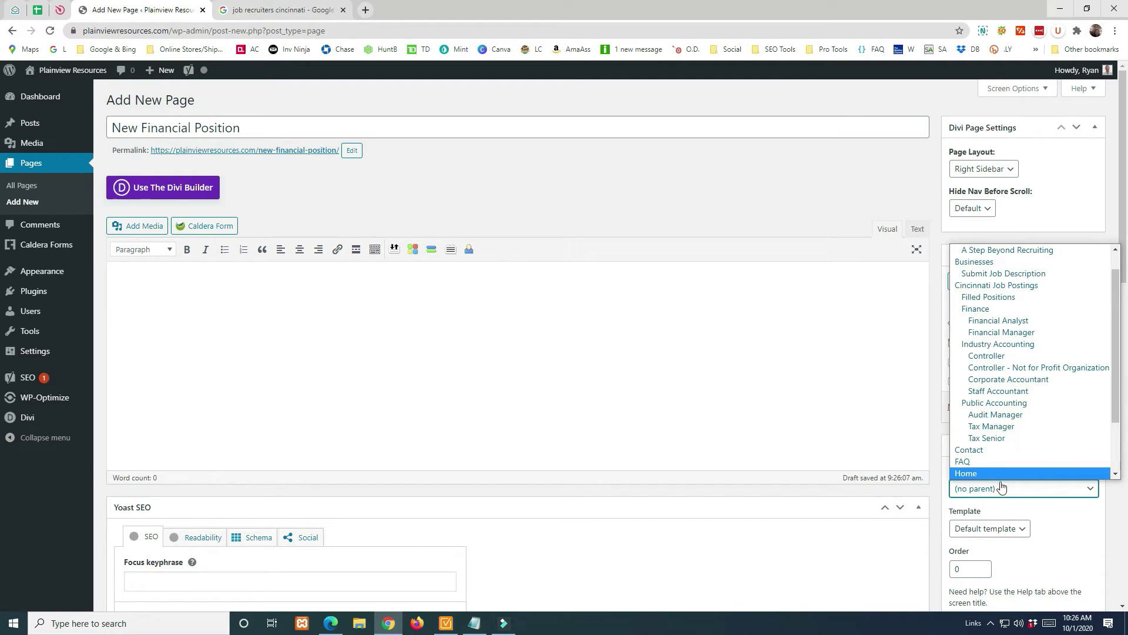
click(1058, 532)
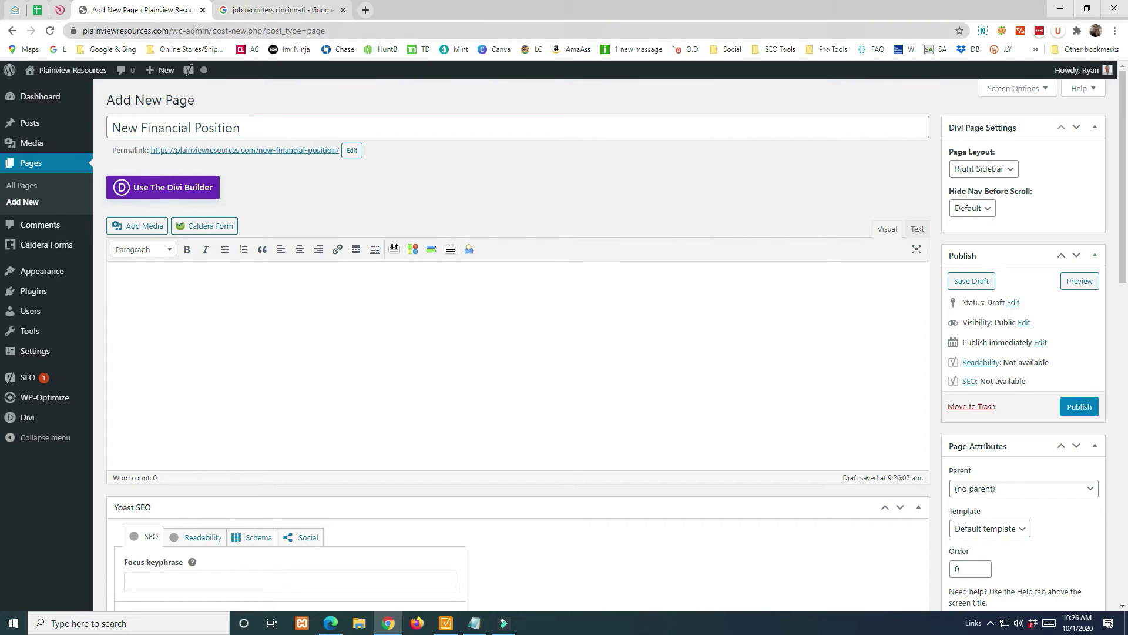
click(1022, 488)
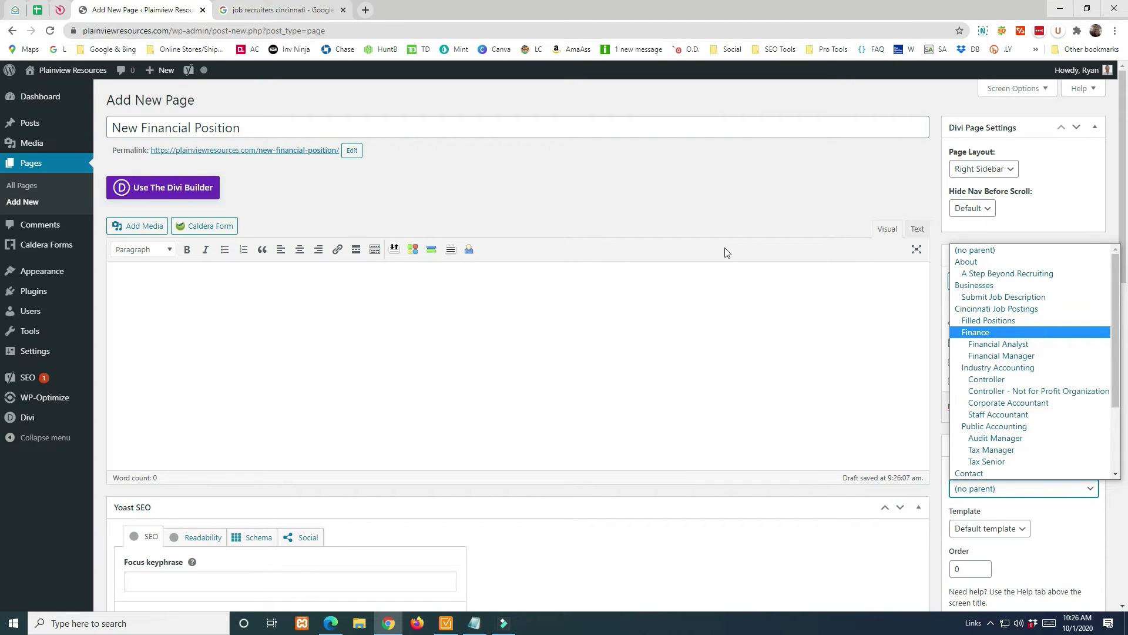
click(981, 338)
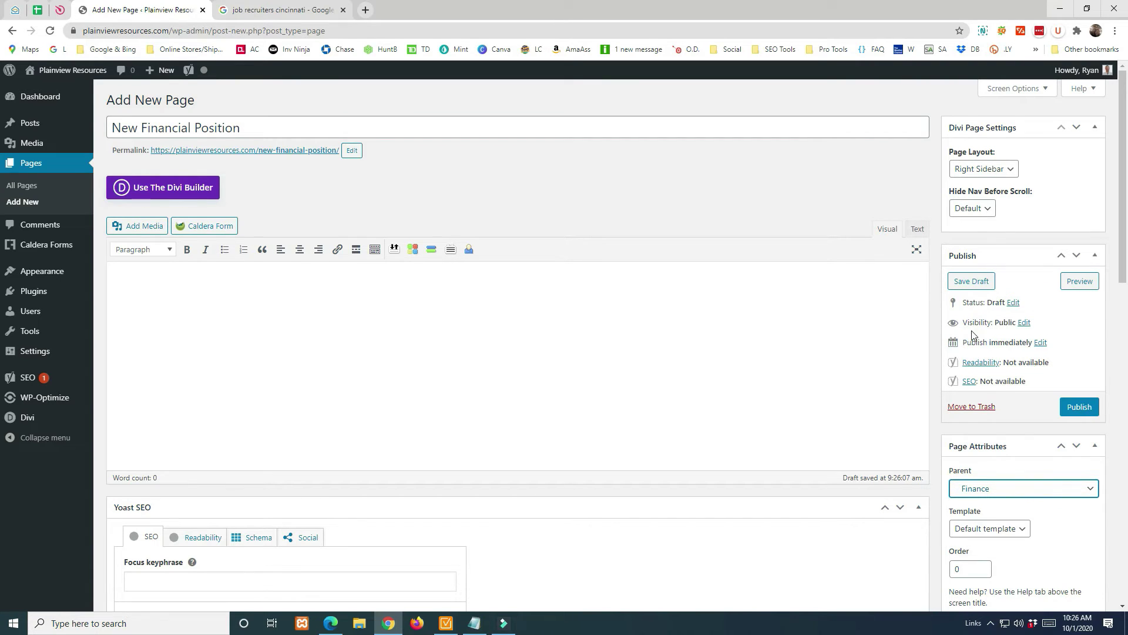
Enable the Divi Builder for the new page and clone the existing Financial Analyst page's layout into it.
click(171, 187)
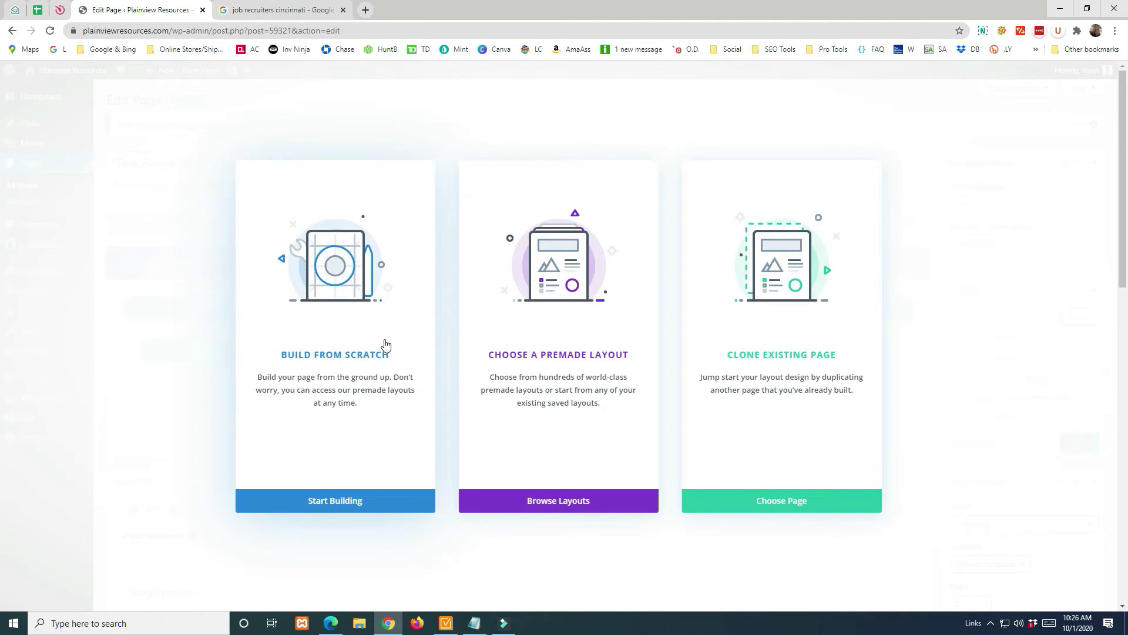
click(757, 350)
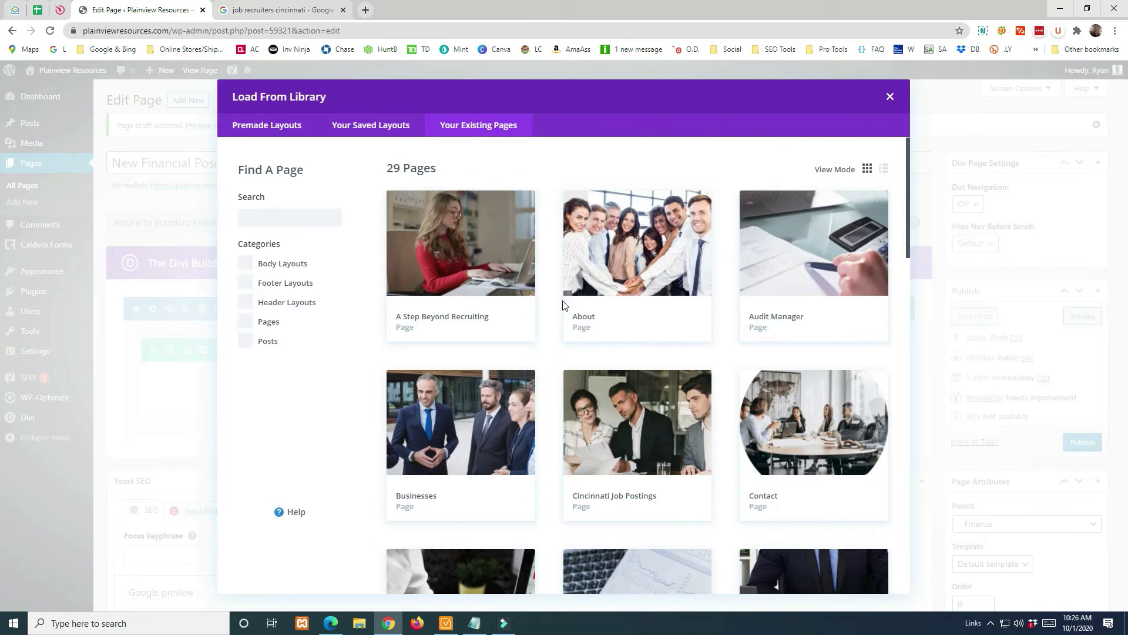
scroll(565, 305, down, 8)
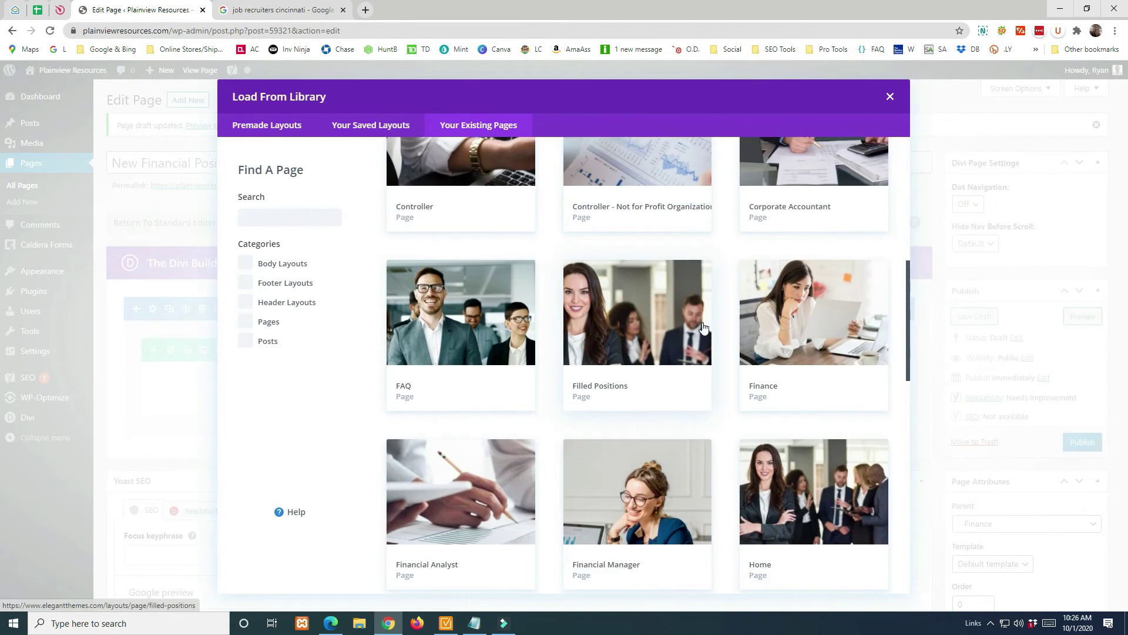
scroll(454, 399, down, 2)
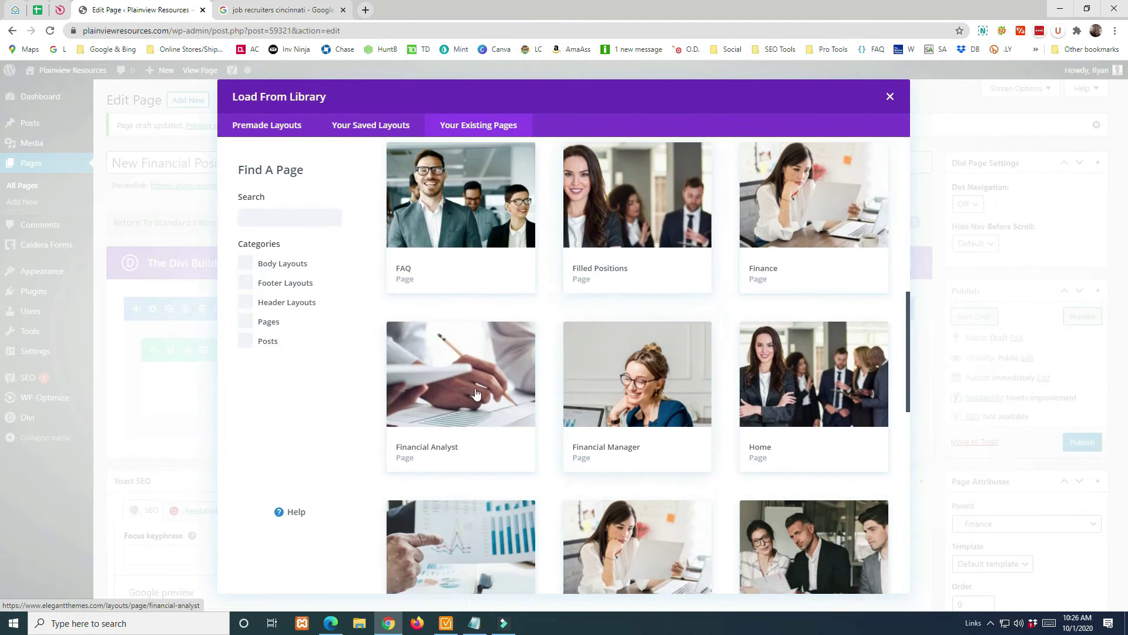
click(443, 397)
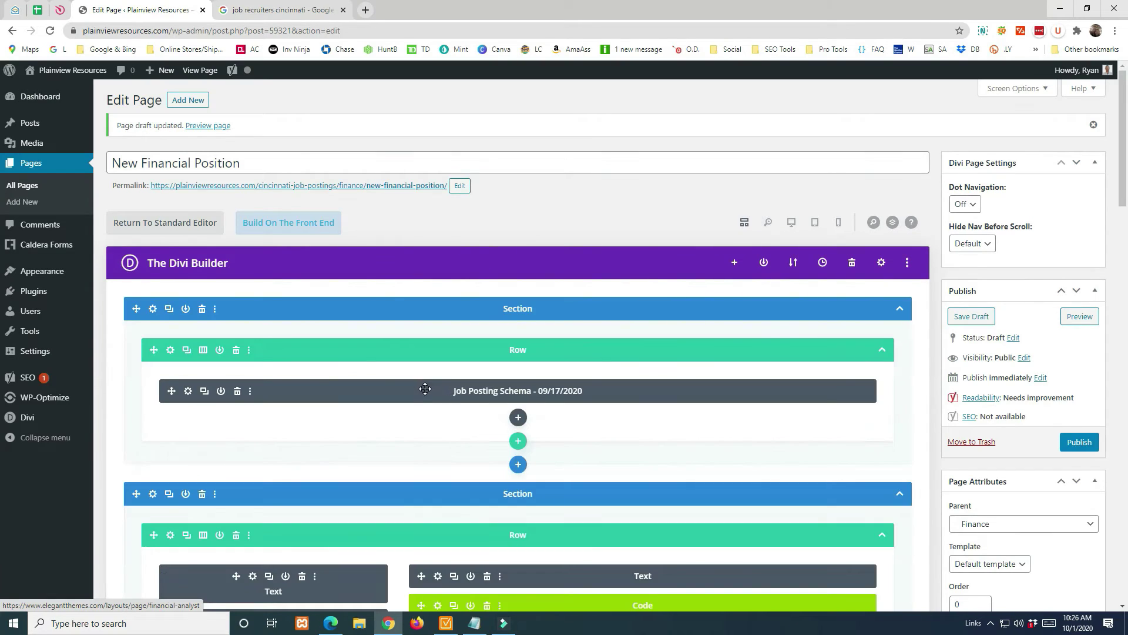
Examine the datePosted and validThrough values in the cloned Job Posting Schema module, and save its settings.
click(188, 391)
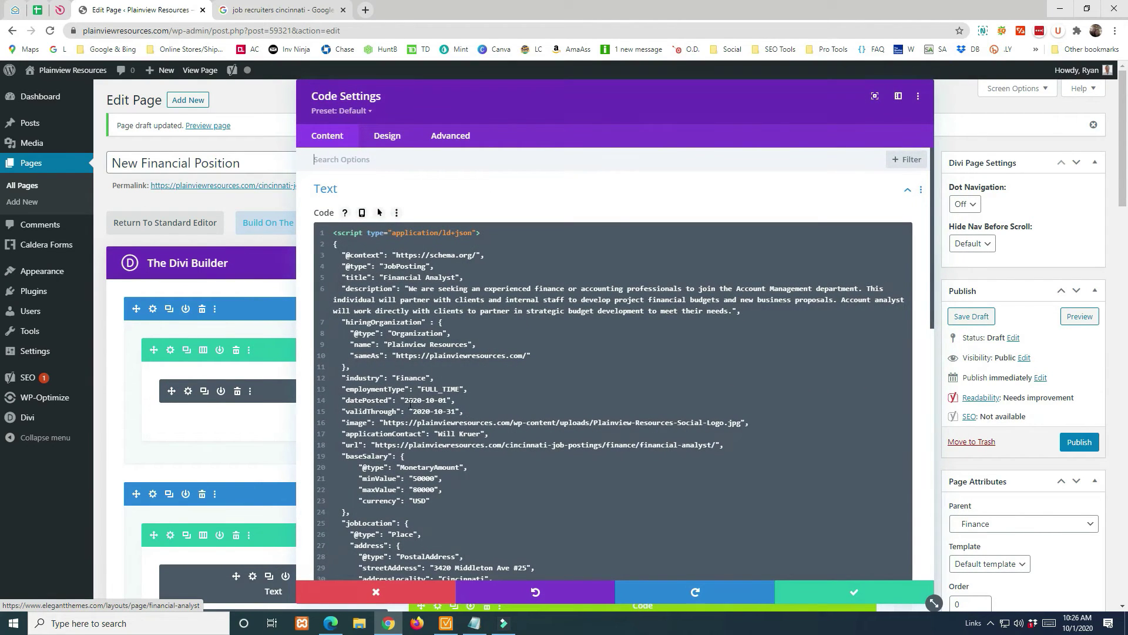
drag(404, 400, 453, 415)
click(848, 598)
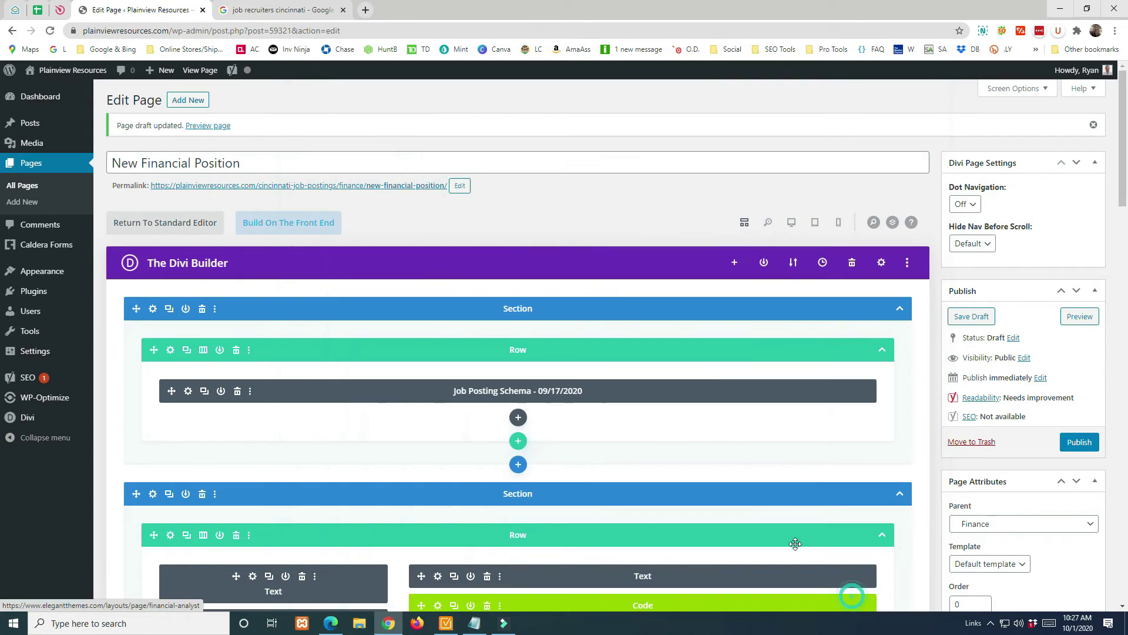
Show the cloned layout in the builder's desktop view and look it over from the header image to the contact form.
click(788, 224)
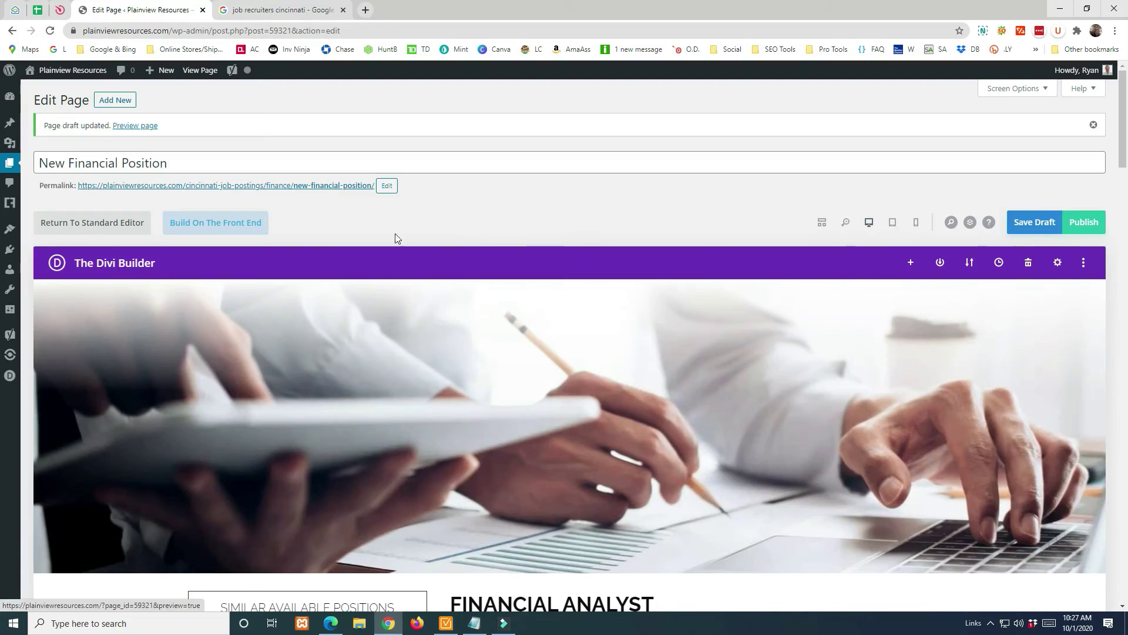
scroll(395, 238, down, 20)
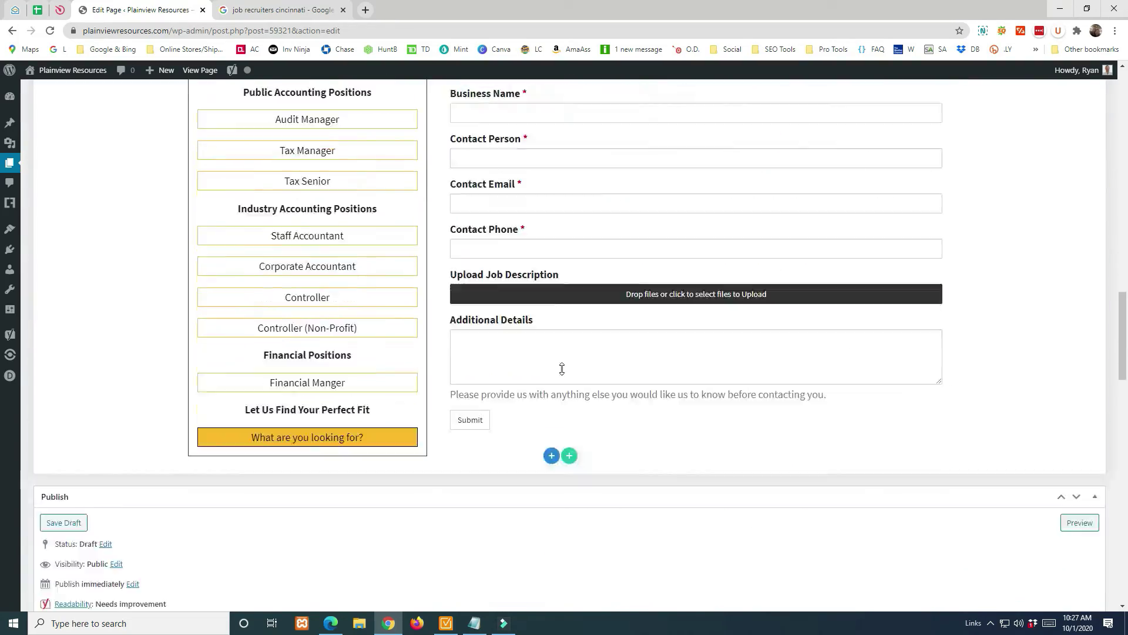
scroll(562, 369, up, 20)
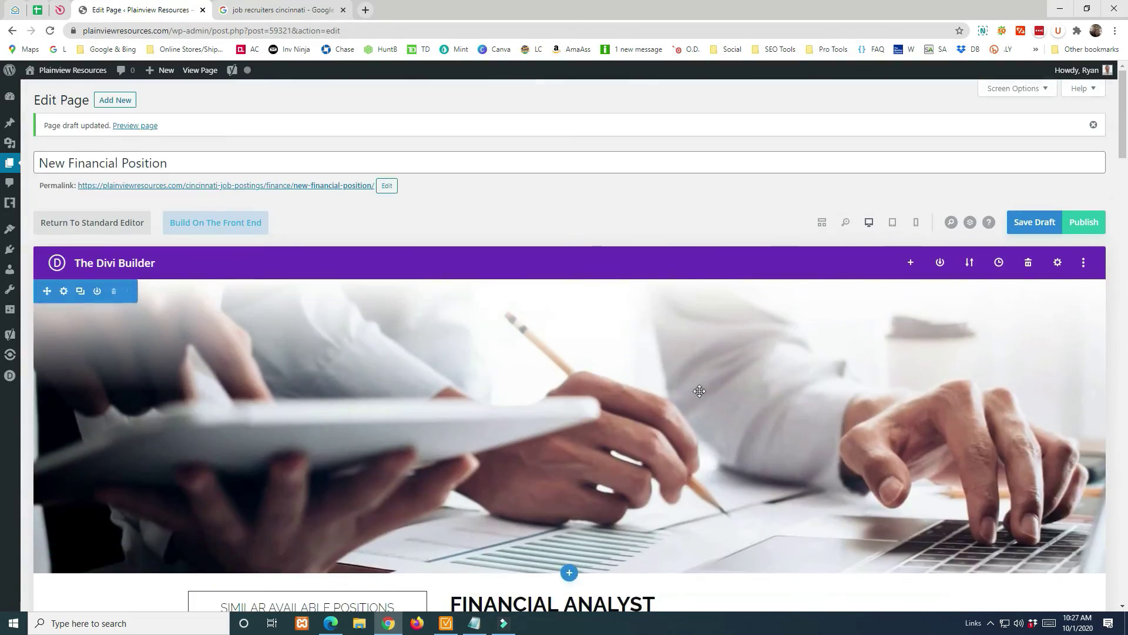
Open the header section's background image in the media library and check the Financial-Analyst-Job-Opening.jpg pixel dimensions.
click(64, 292)
drag(448, 99, 493, 236)
scroll(715, 498, down, 8)
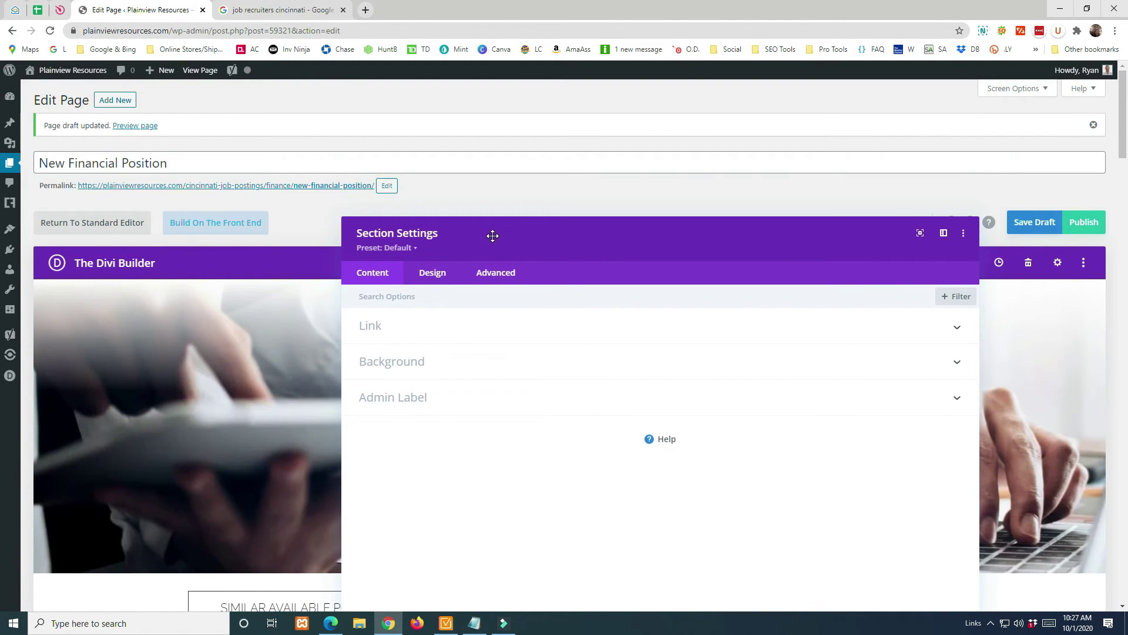
click(459, 361)
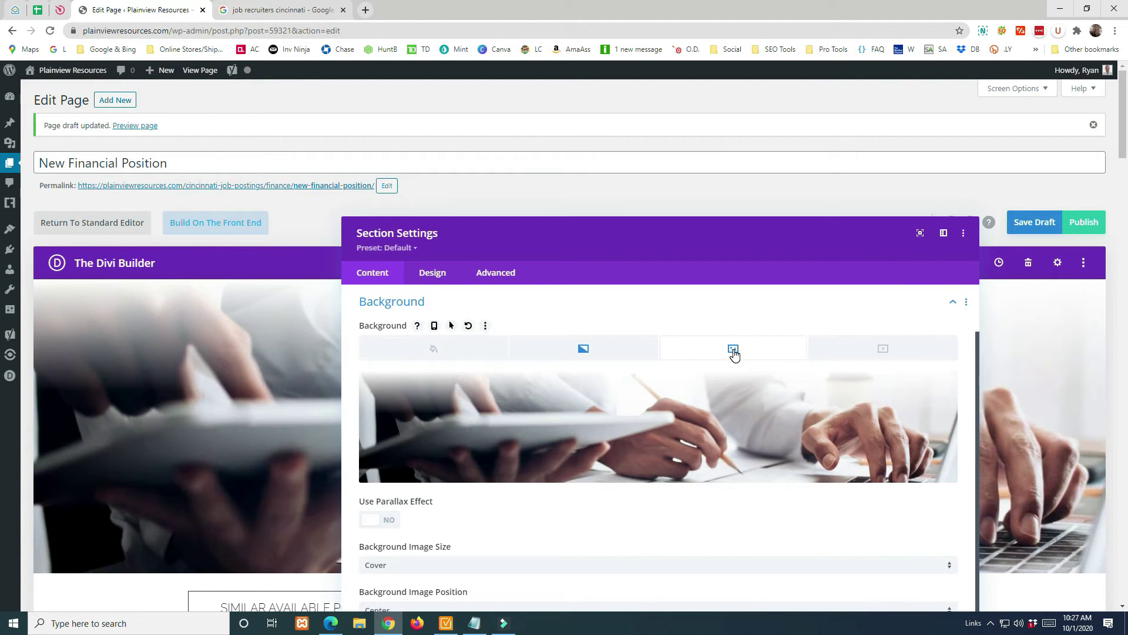
click(709, 409)
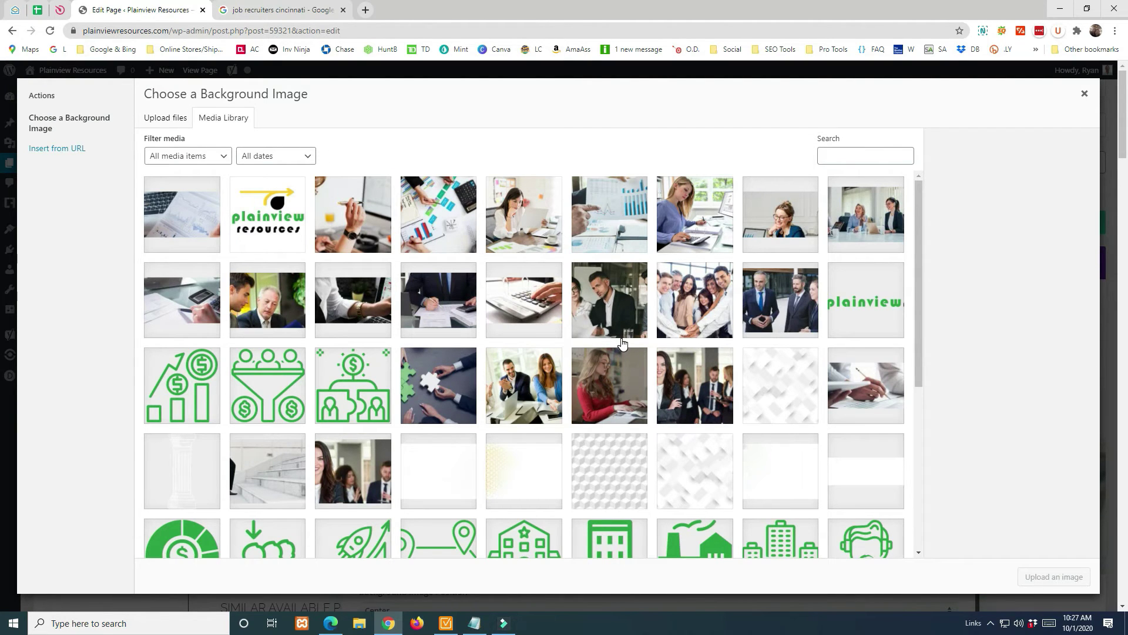
click(877, 391)
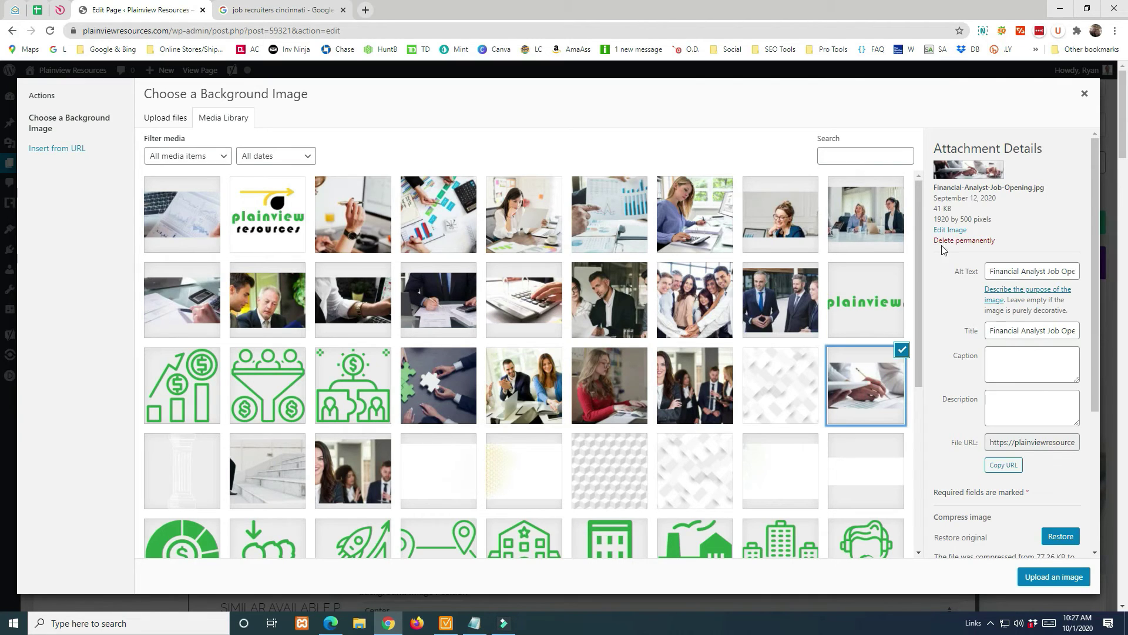
drag(937, 219, 970, 219)
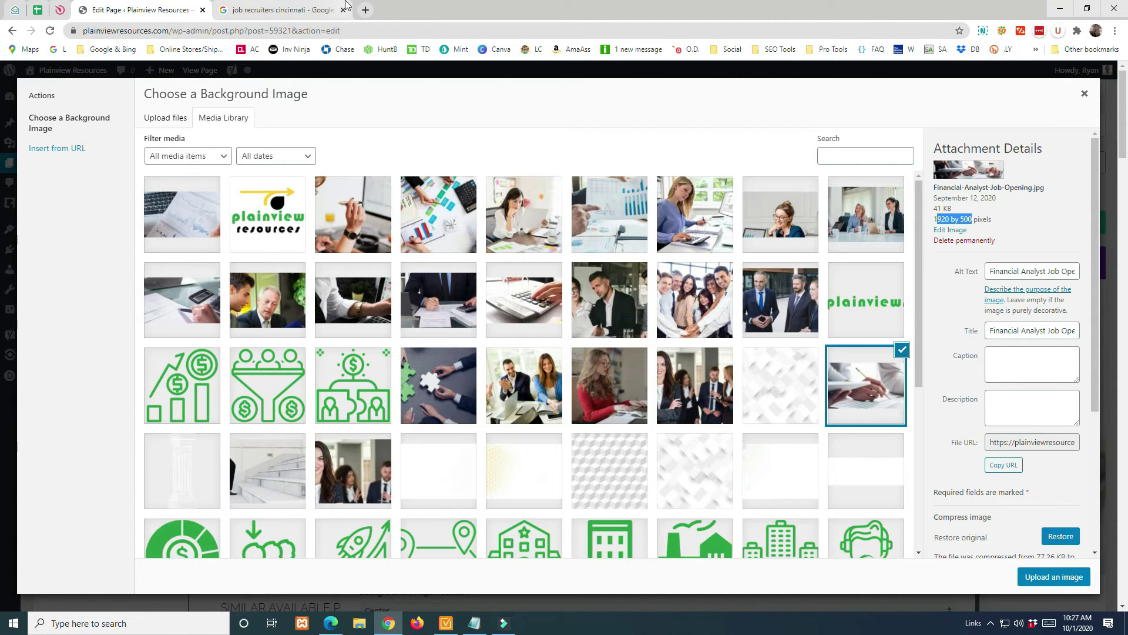
Open Canva in a new browser tab and create a custom design of 1920 by 500 px.
click(365, 9)
click(483, 50)
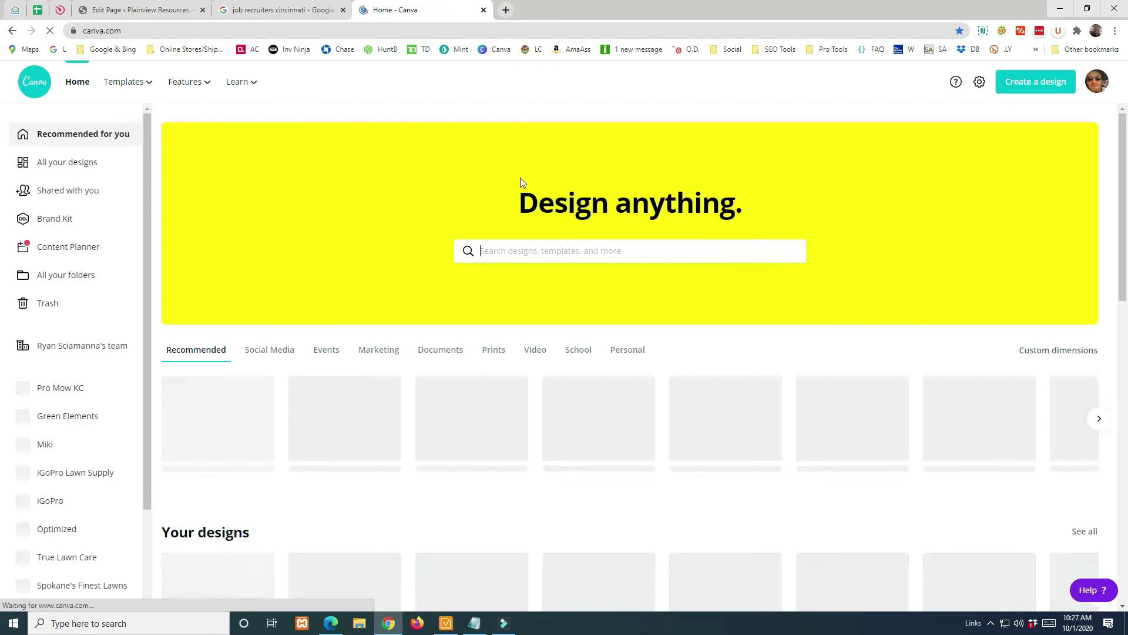
click(1068, 350)
text(1920)
key(Tab)
text(500)
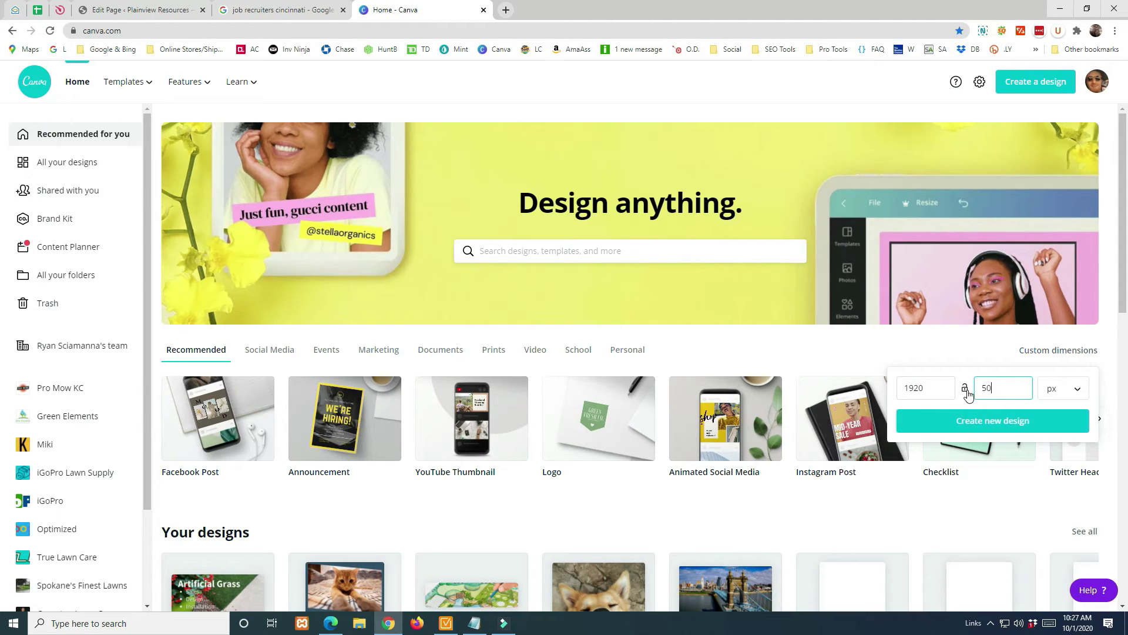
click(975, 423)
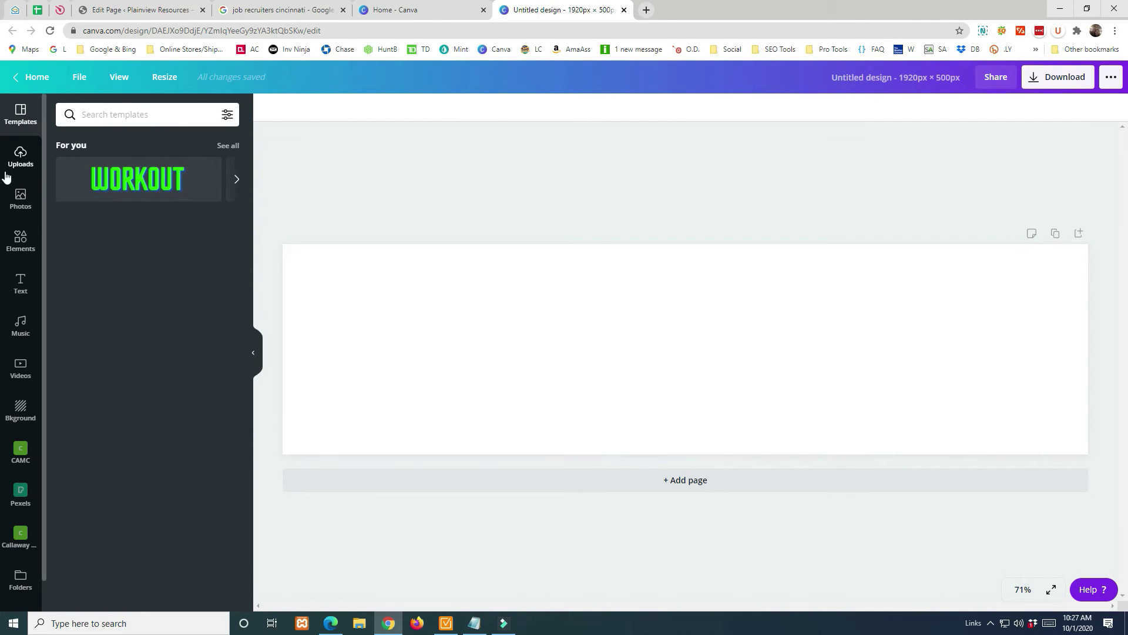
Search Canva's photos for "financial" and add the photo of hands holding a piggy bank to the design.
click(18, 191)
click(120, 108)
text(financial)
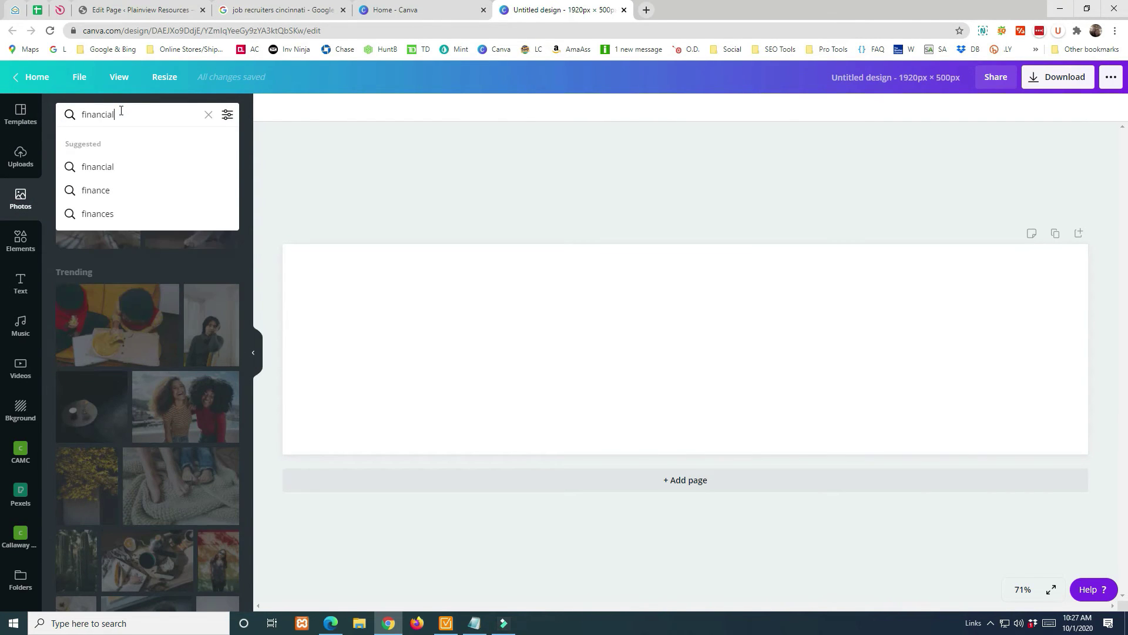
key(Return)
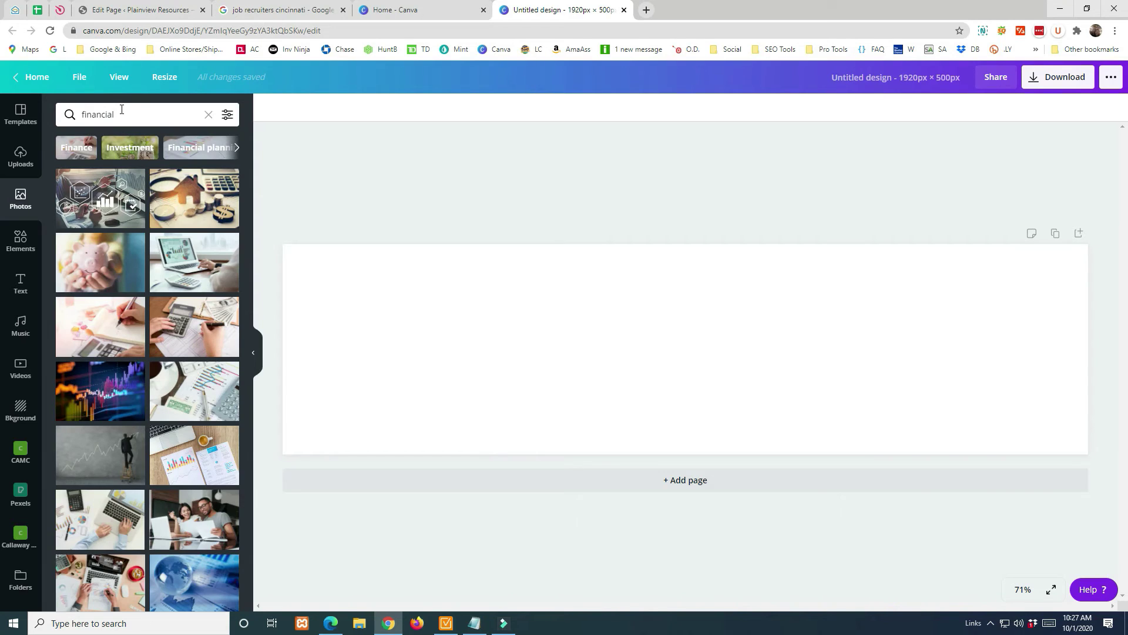
click(84, 260)
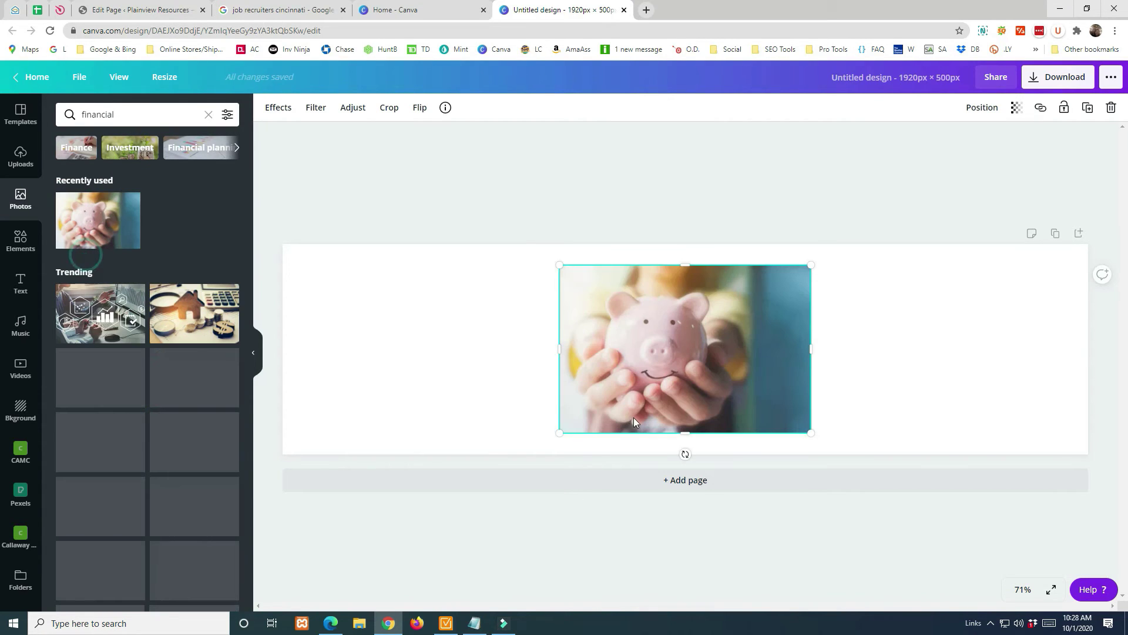
Enlarge the piggy bank photo across the full banner width and position it so it covers the whole canvas.
drag(556, 438, 282, 611)
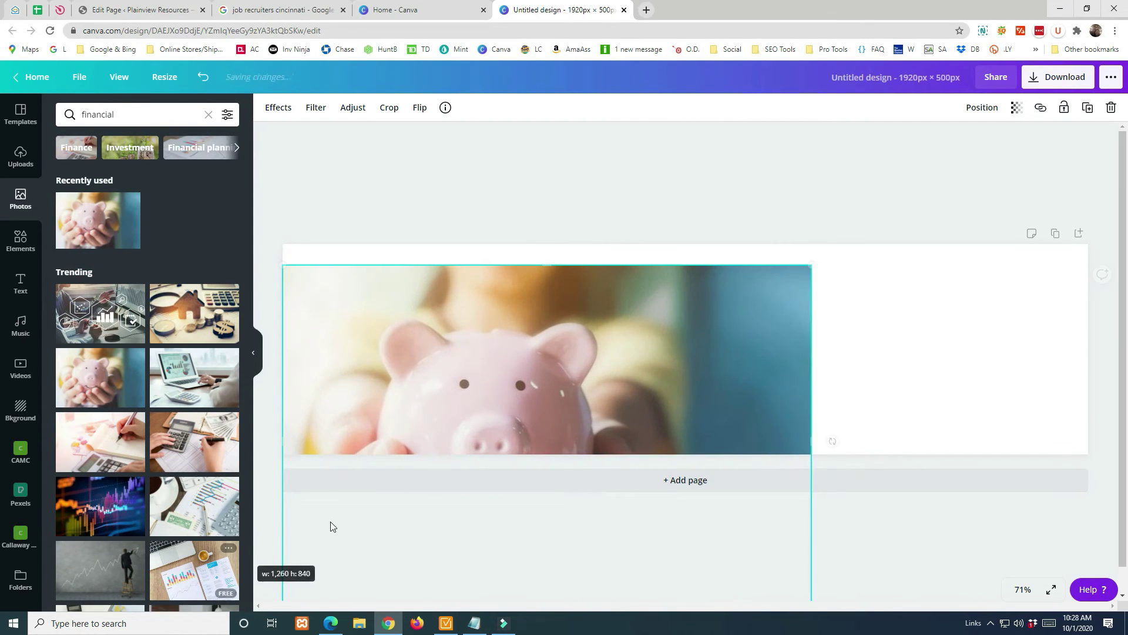
drag(811, 264, 1096, 188)
mouse_move(732, 398)
mouse_down()
mouse_move(824, 382)
mouse_move(717, 394)
mouse_move(730, 390)
mouse_up()
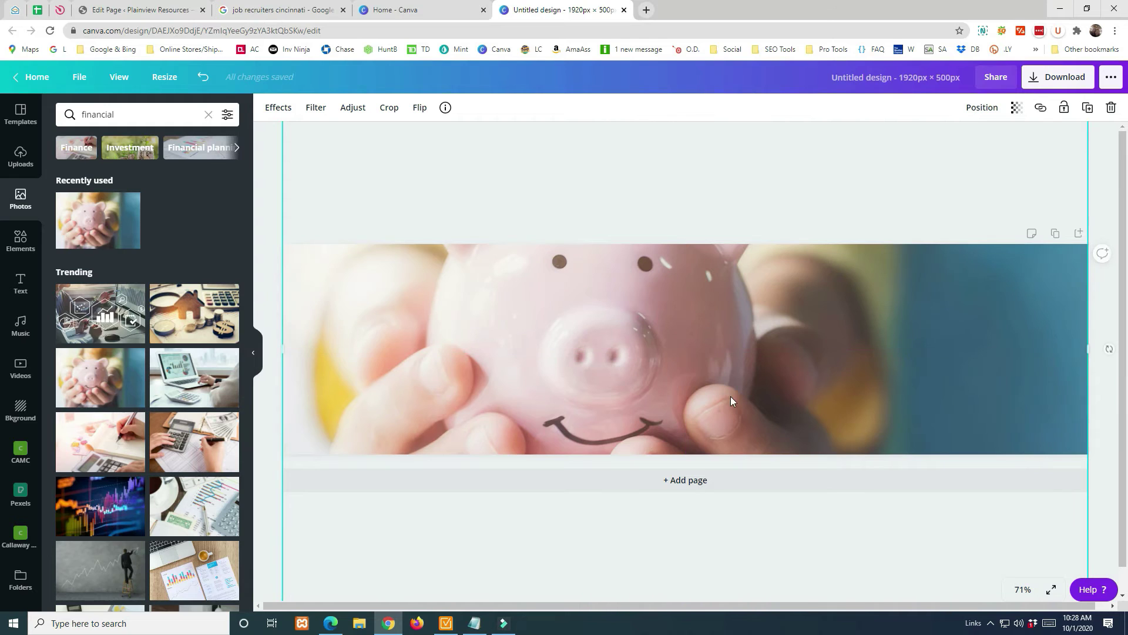
click(259, 240)
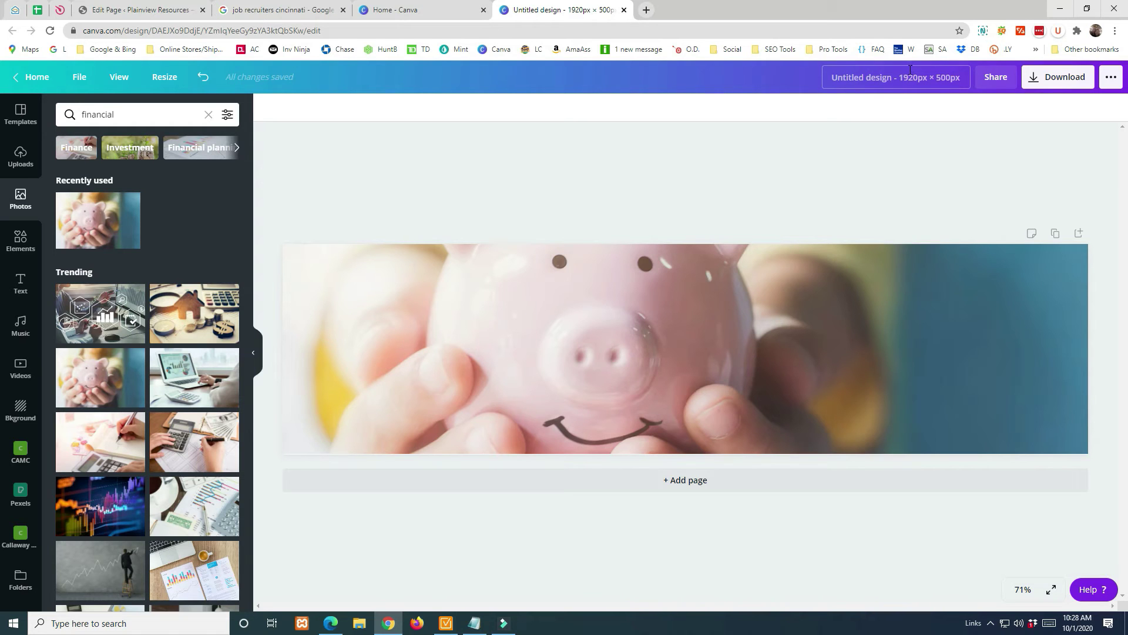
Download the banner design as a JPG file.
click(1050, 87)
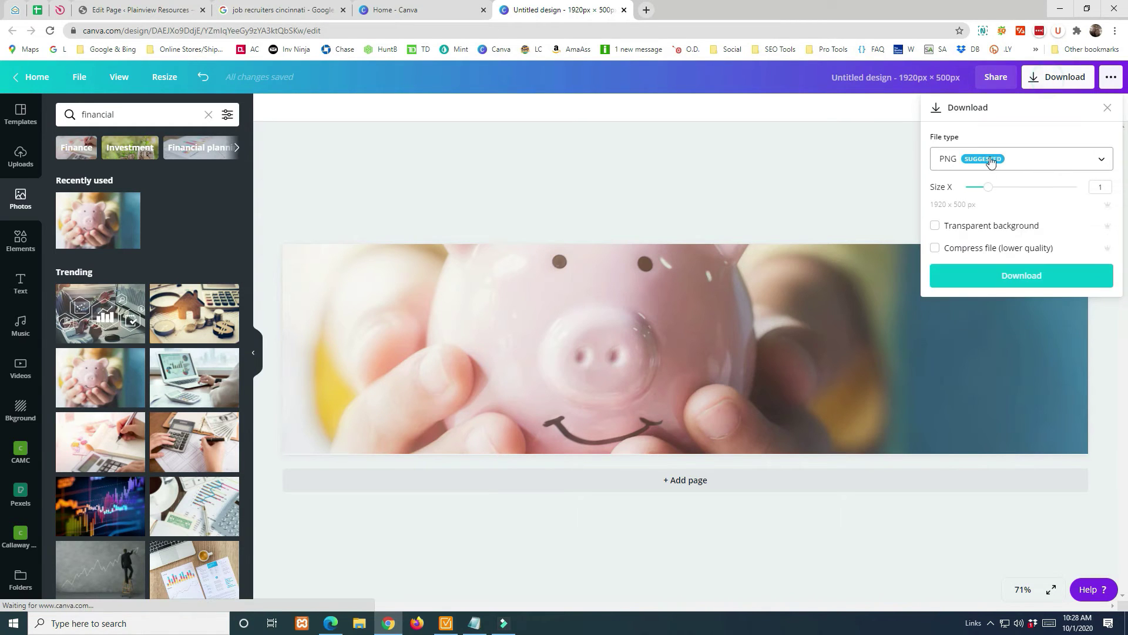
click(1011, 165)
click(945, 196)
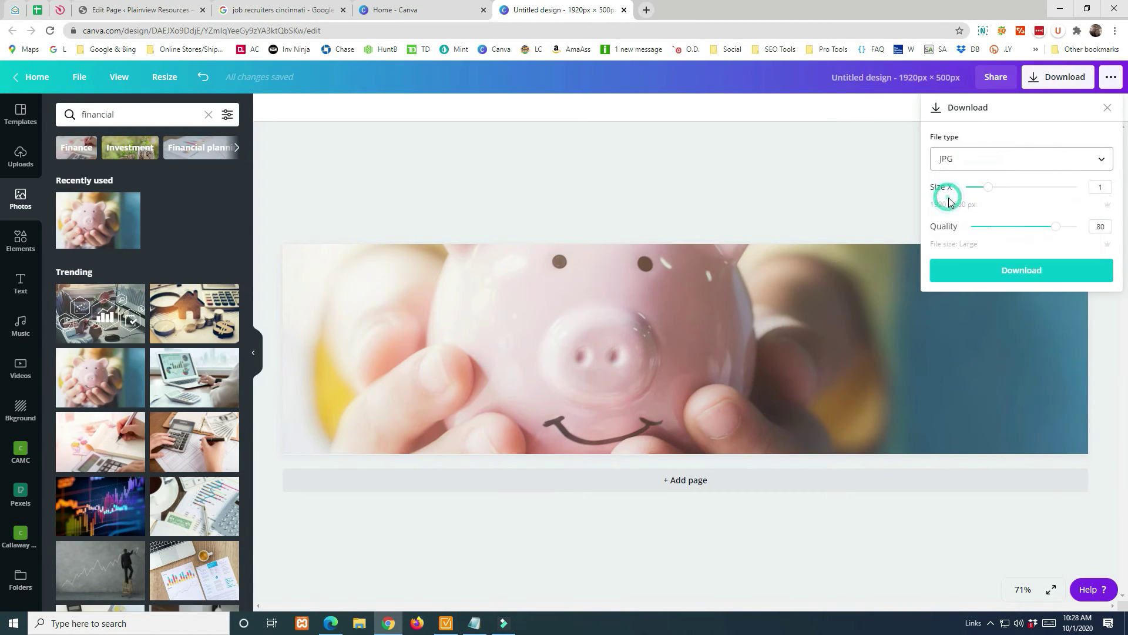
click(987, 273)
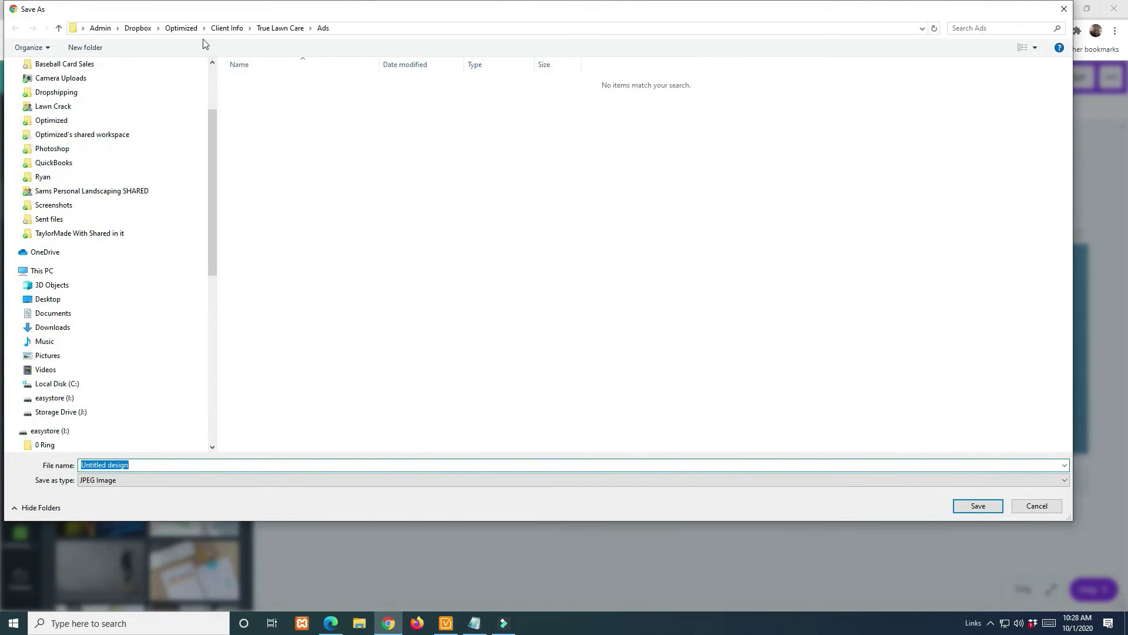
Choose the 1920 folder inside the client's Images folder under Client Info as the save location.
click(227, 28)
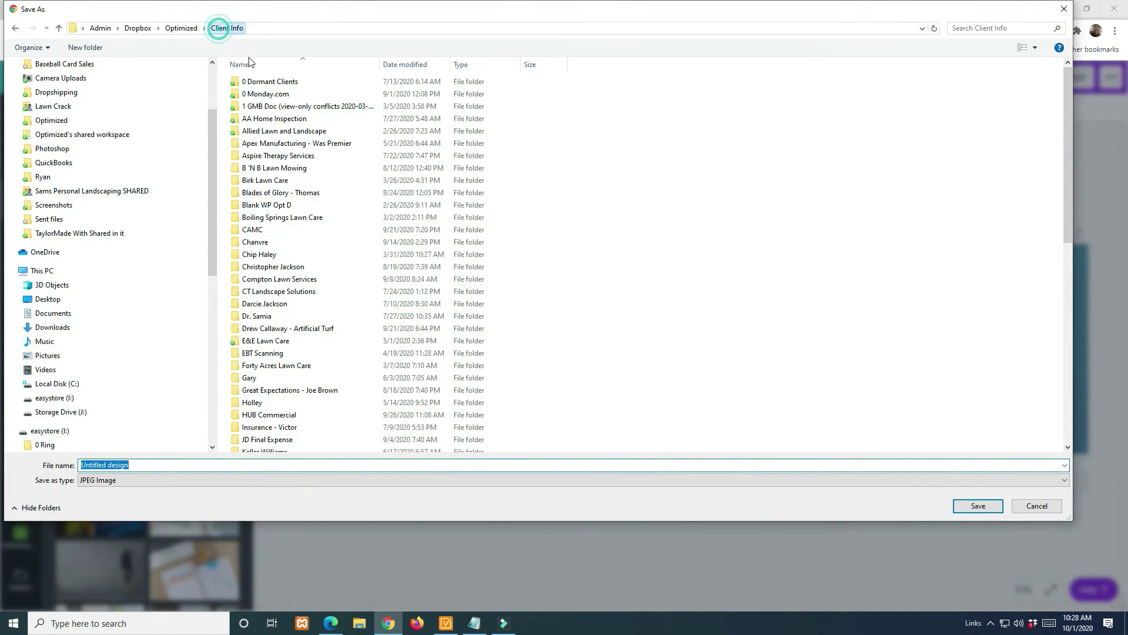
scroll(316, 299, down, 8)
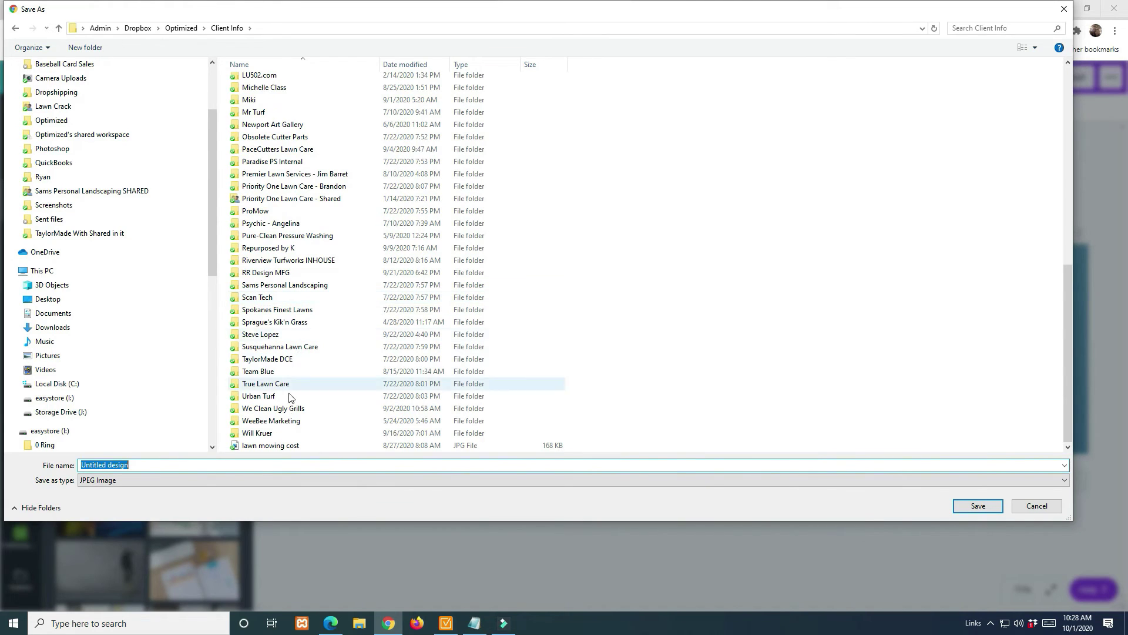
double_click(273, 433)
double_click(253, 82)
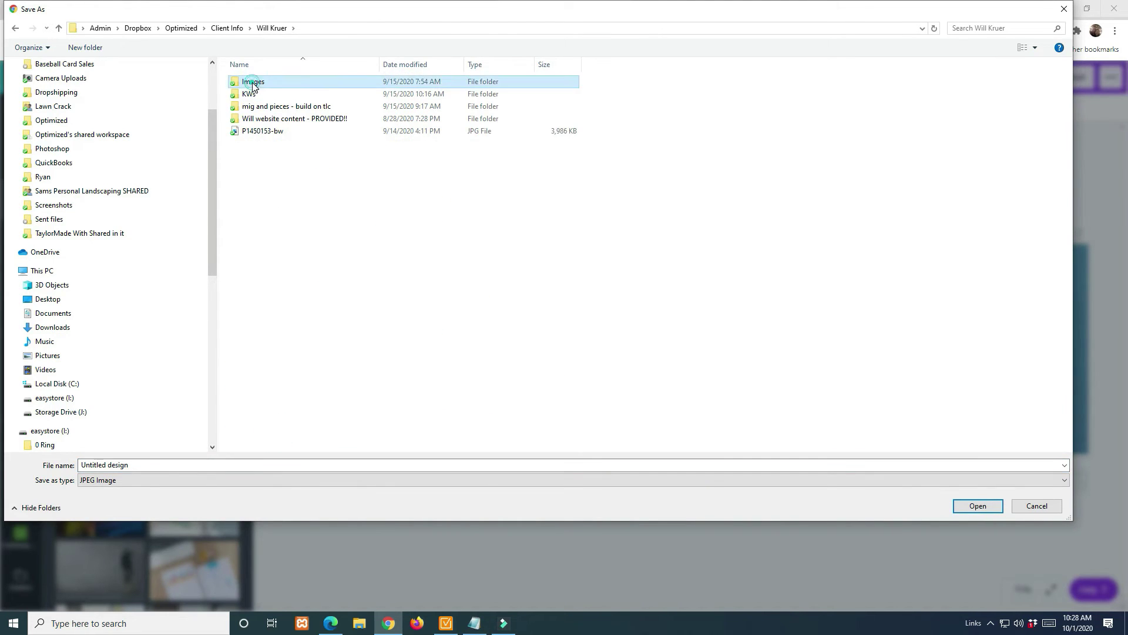
click(389, 114)
double_click(389, 114)
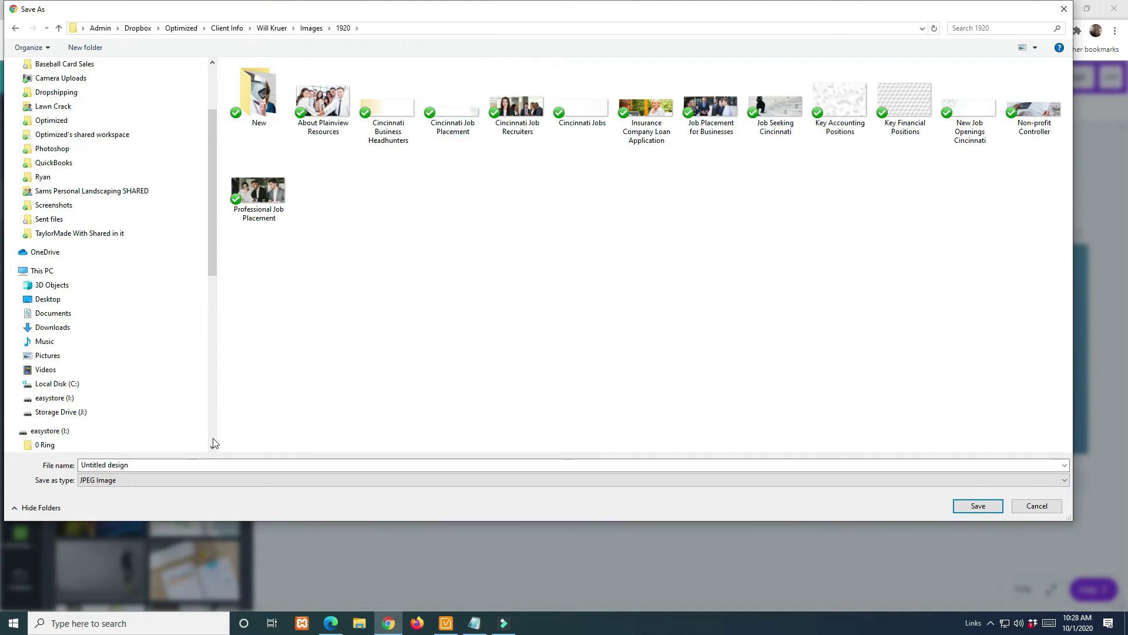
Name the downloaded banner "Financial Image" and save it.
click(170, 465)
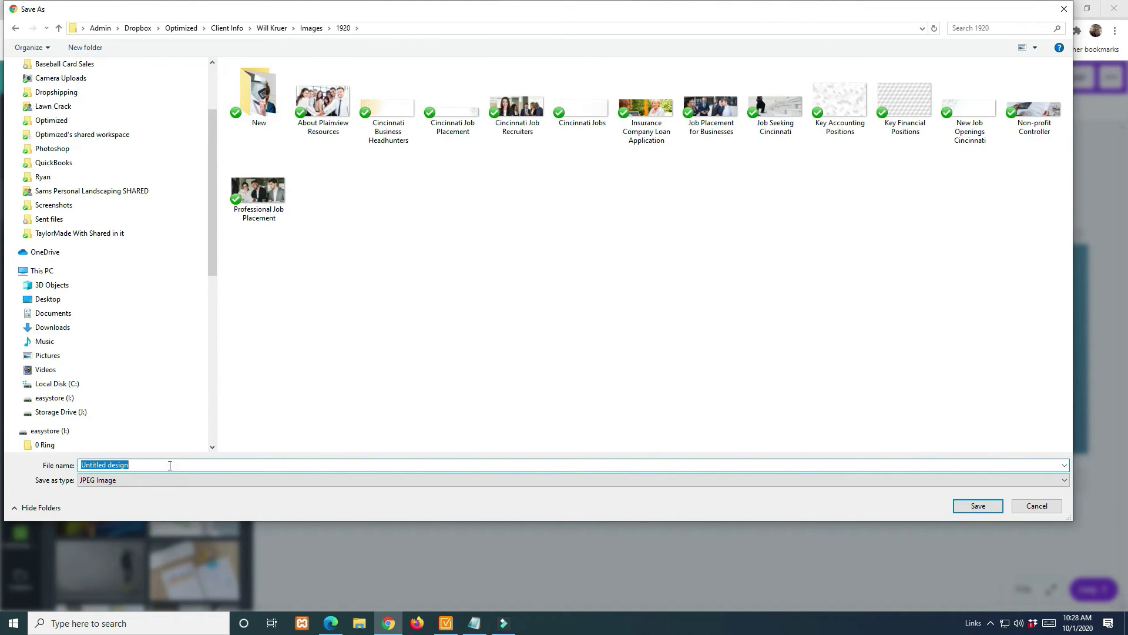
text(F)
click(95, 464)
key(BackSpace)
key(BackSpace)
key(BackSpace)
click(977, 508)
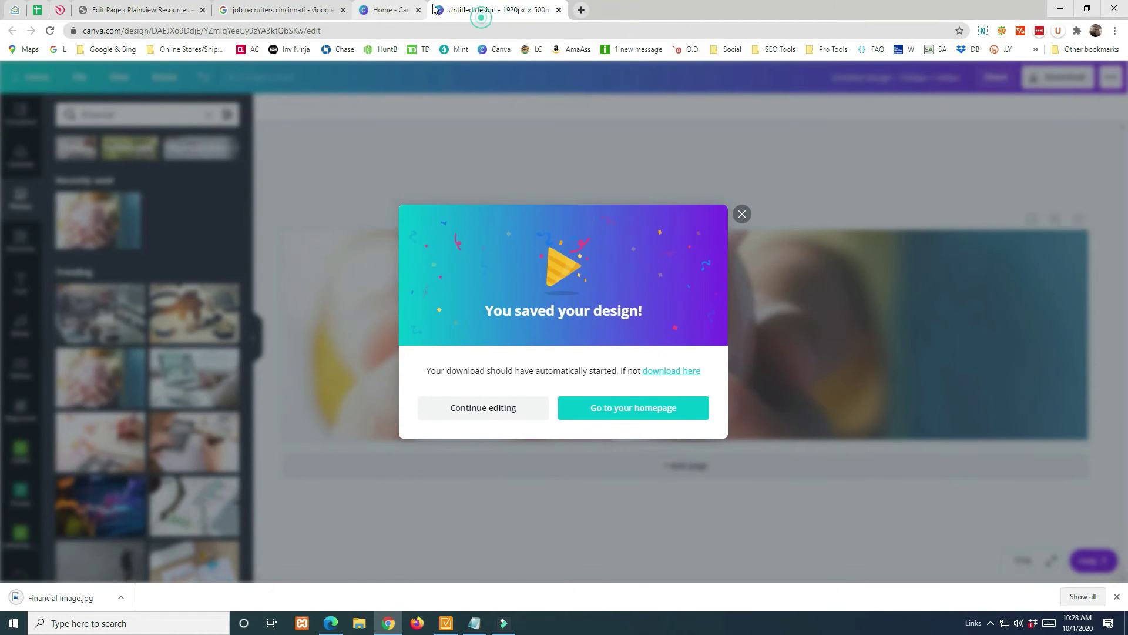
Close the Canva home page, return to the WordPress page editor and upload Financial Image.jpg to the media library.
click(419, 9)
click(277, 9)
click(141, 10)
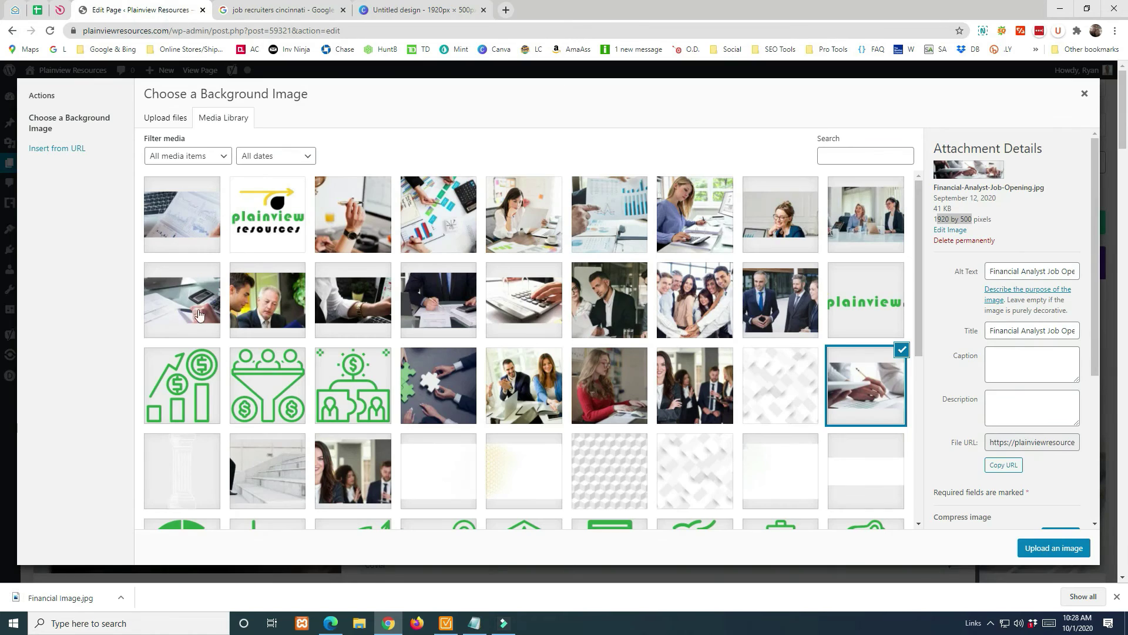
drag(75, 599, 316, 281)
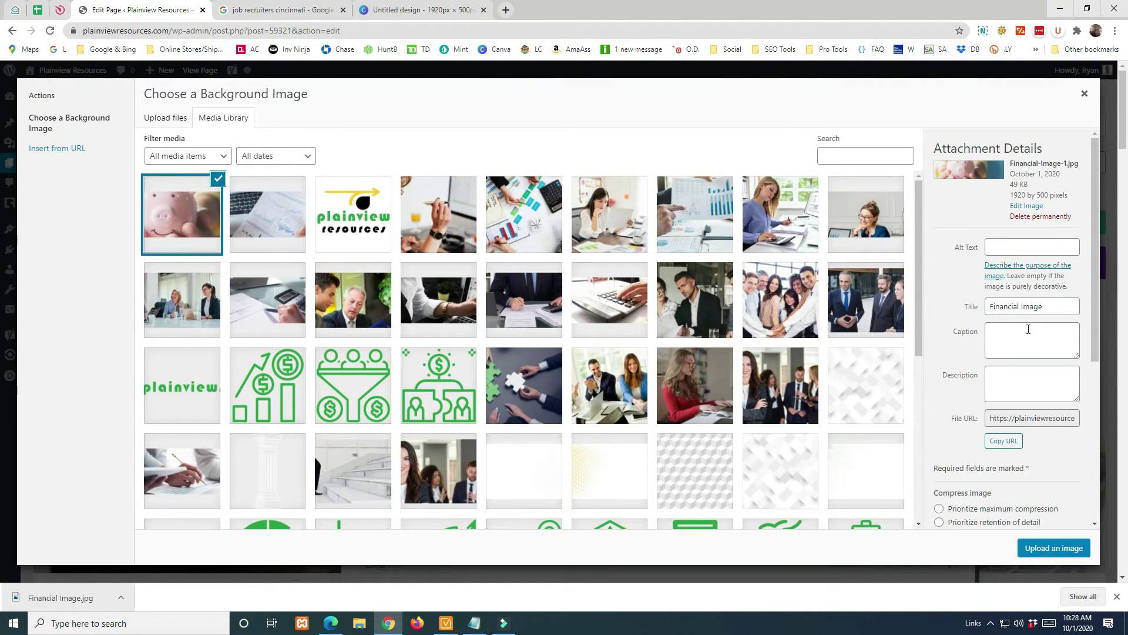
Copy the uploaded banner's title into its alt text so the alt text reads "Financial Image".
triple_click(1055, 307)
key(ctrl+c)
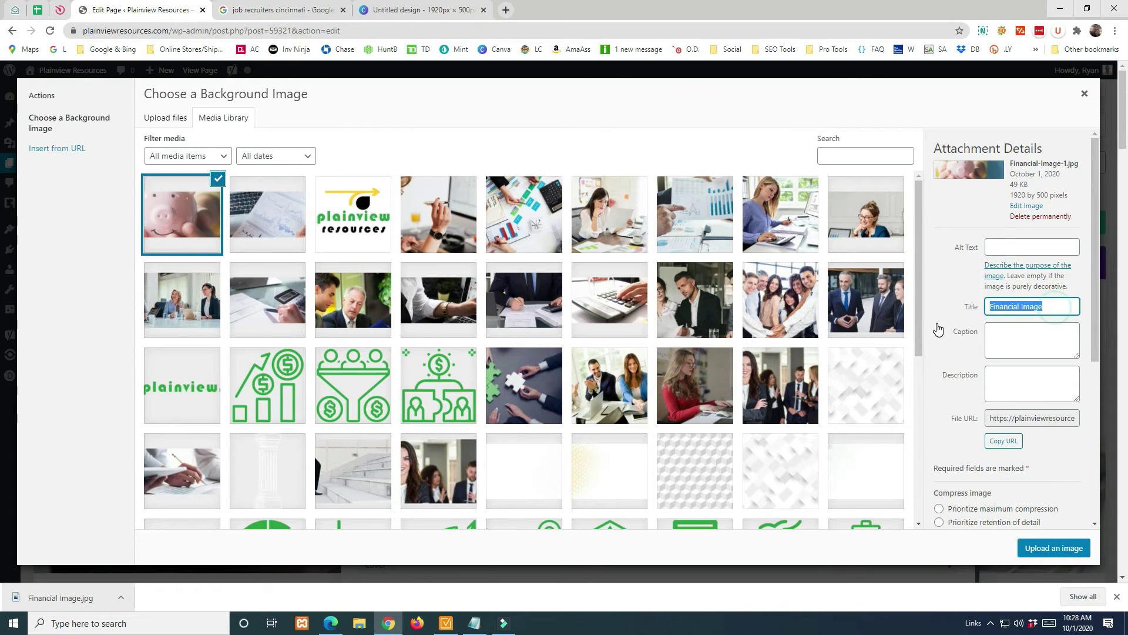
click(969, 253)
key(ctrl+v)
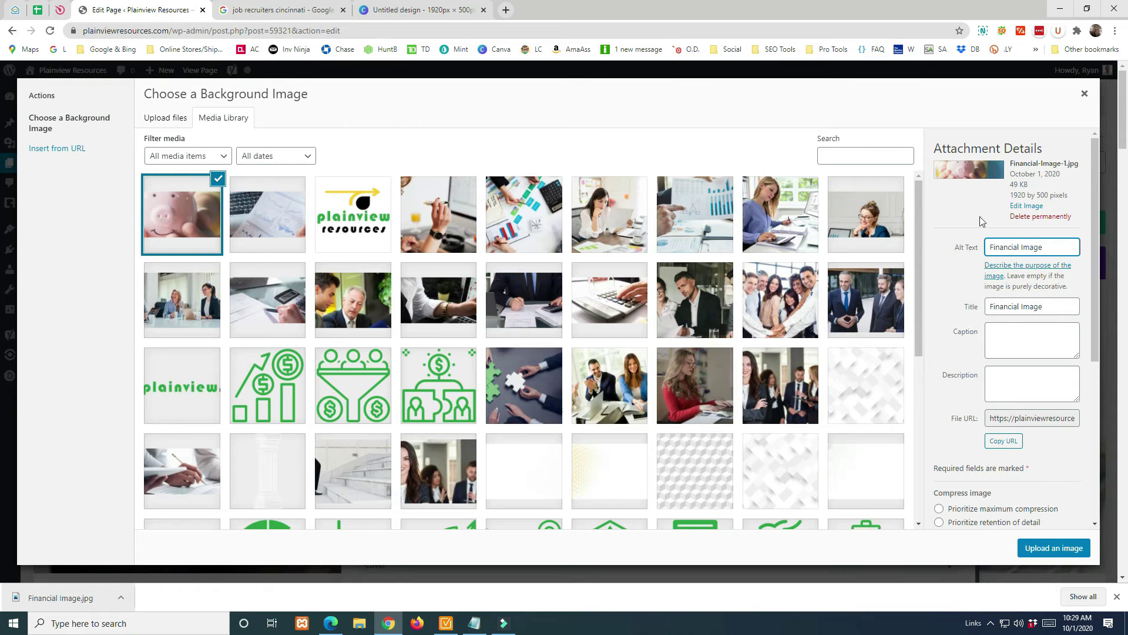
Use the uploaded piggy bank banner as the header section's background image and save the section settings.
click(1030, 549)
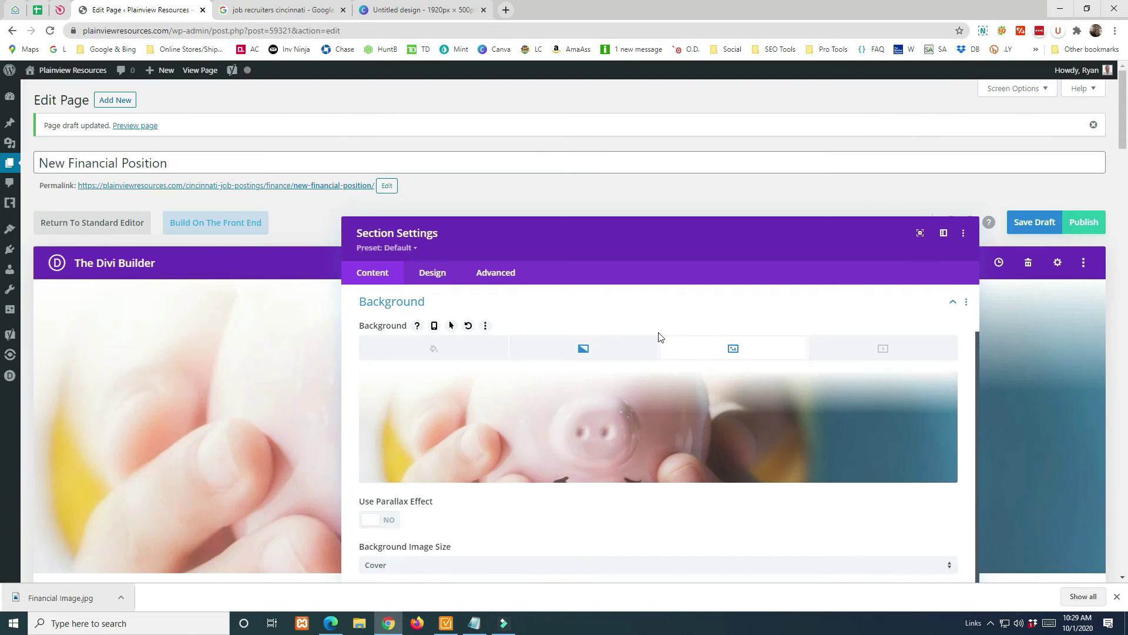
drag(882, 239, 727, 127)
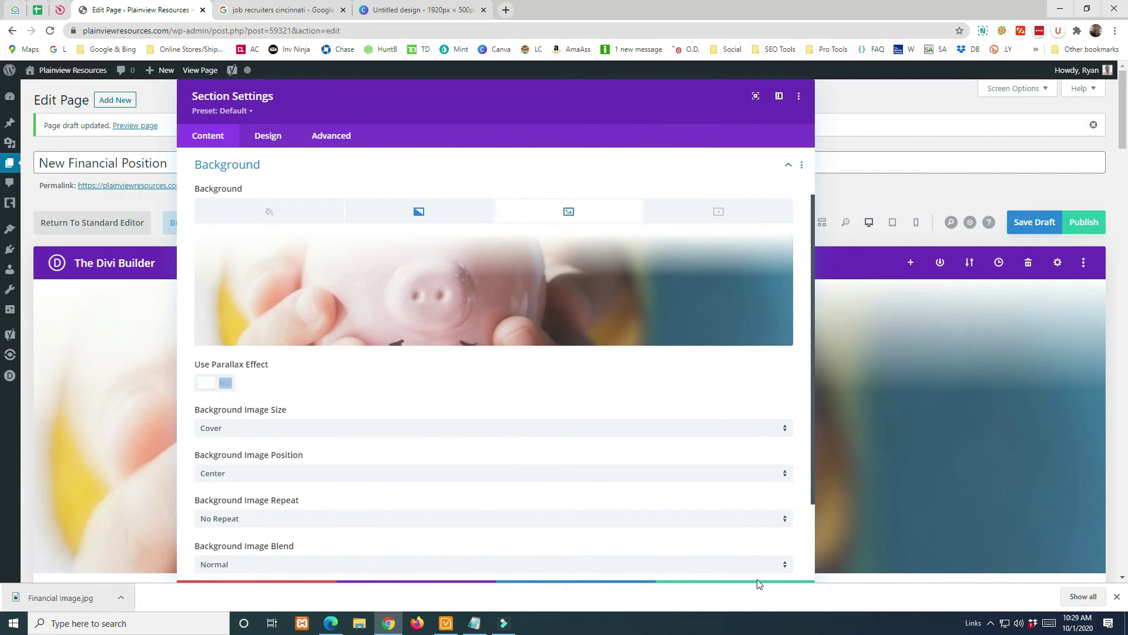
click(1117, 597)
click(764, 596)
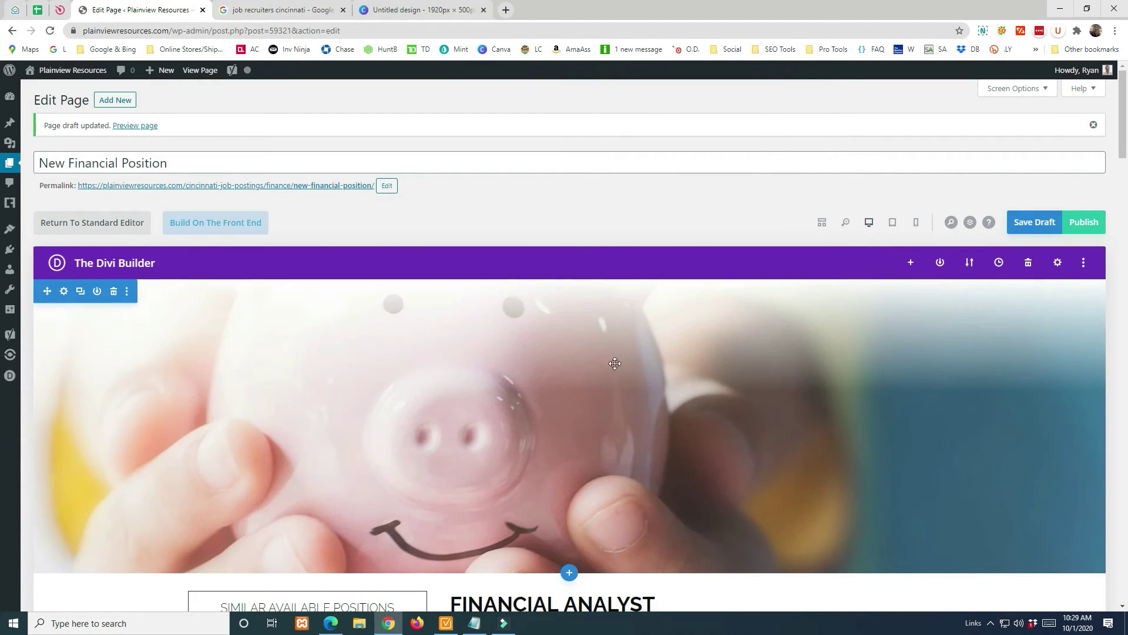
Change the job description's main heading to "New Financial Position".
scroll(533, 361, down, 4)
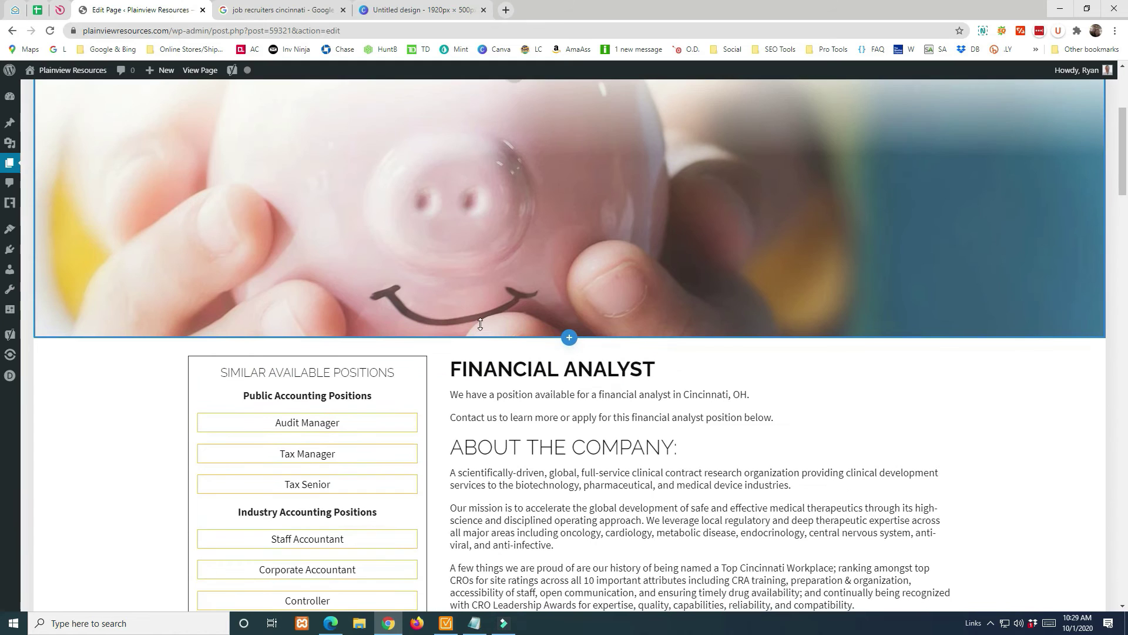
scroll(541, 272, down, 2)
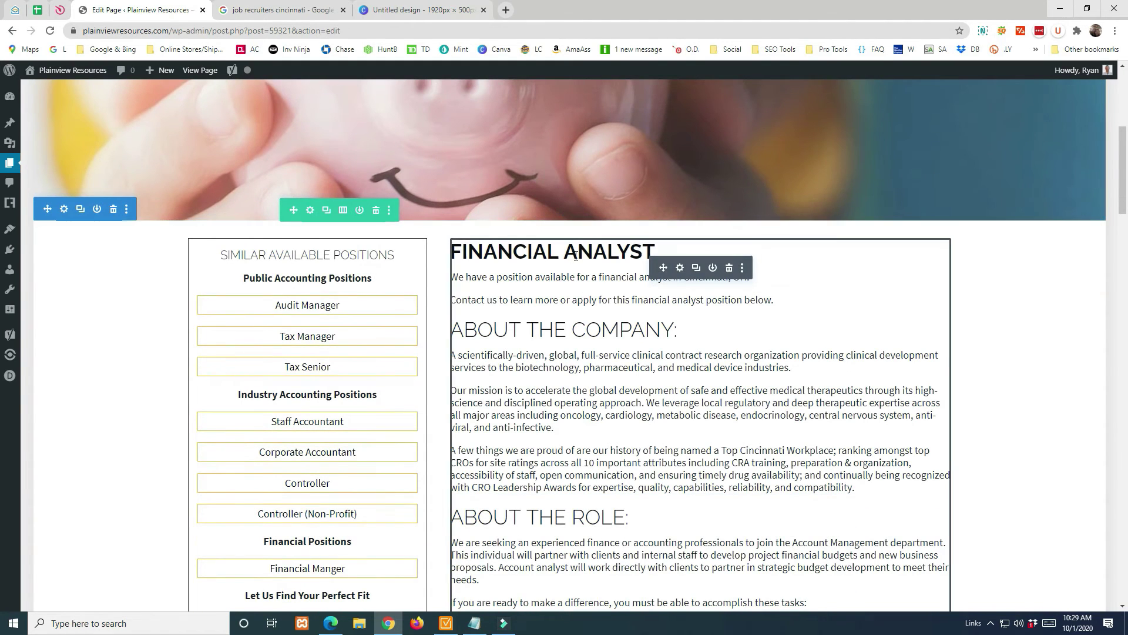
click(680, 268)
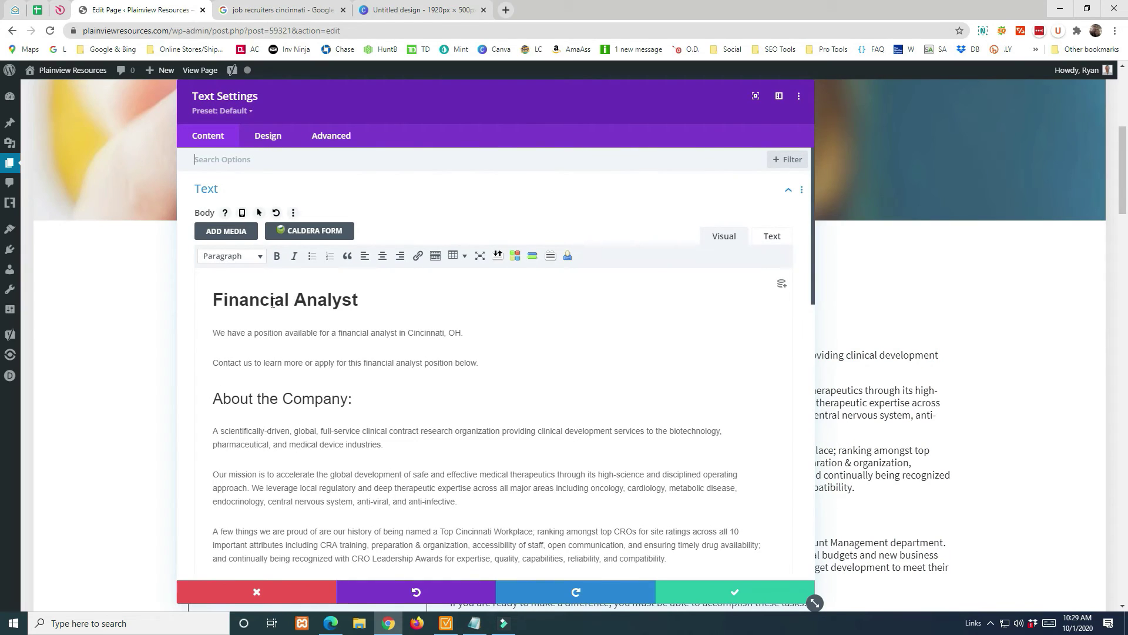
click(212, 301)
text(New)
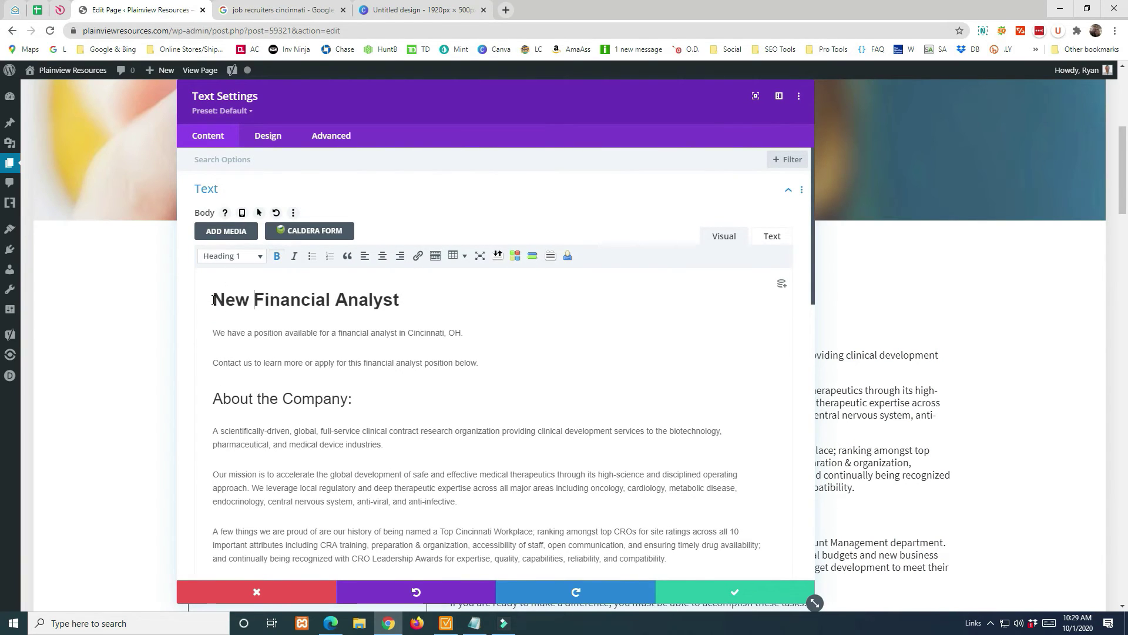
drag(336, 305, 392, 305)
key(BackSpace)
text(ition)
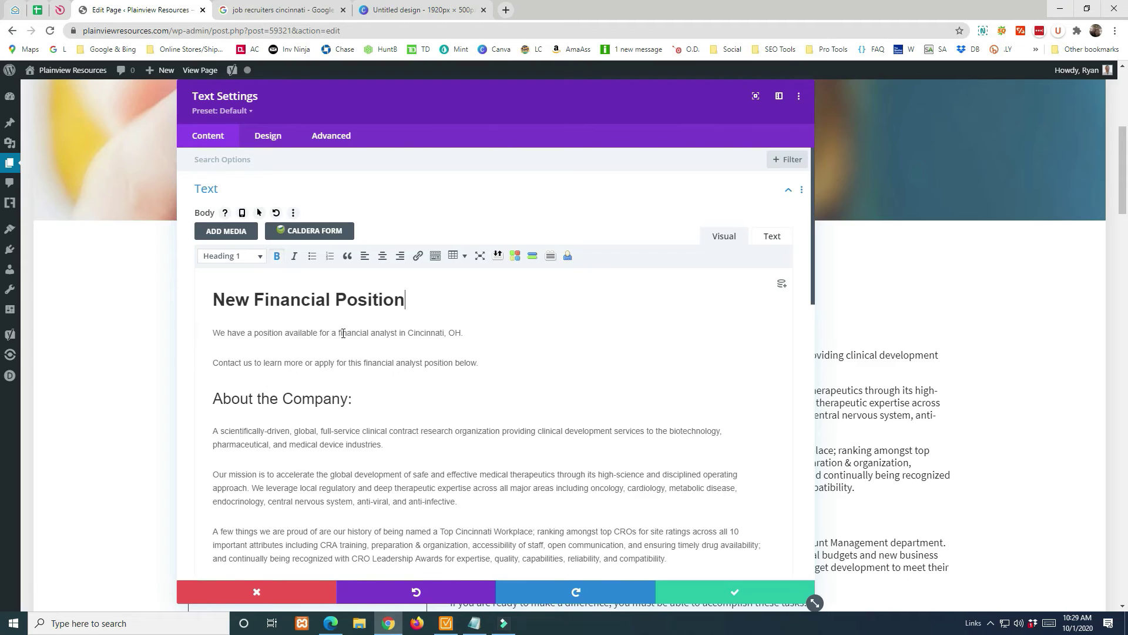
Review the job title mentions and the company, role, responsibilities, qualifications and apply sections, and save the text module.
click(338, 334)
shift+click(398, 334)
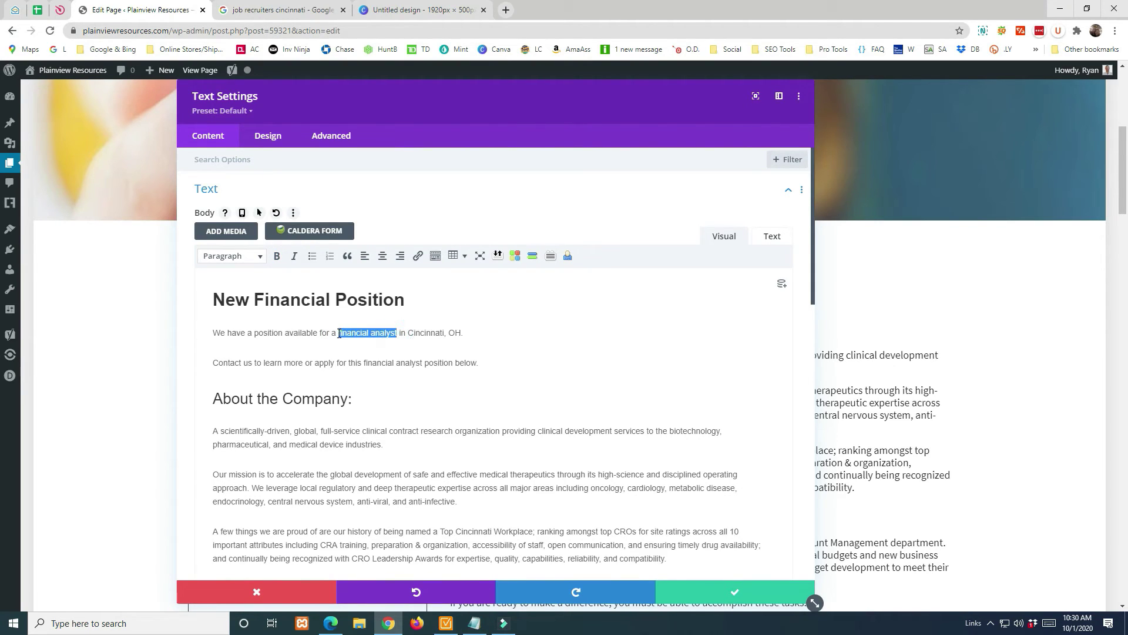
drag(365, 363, 425, 363)
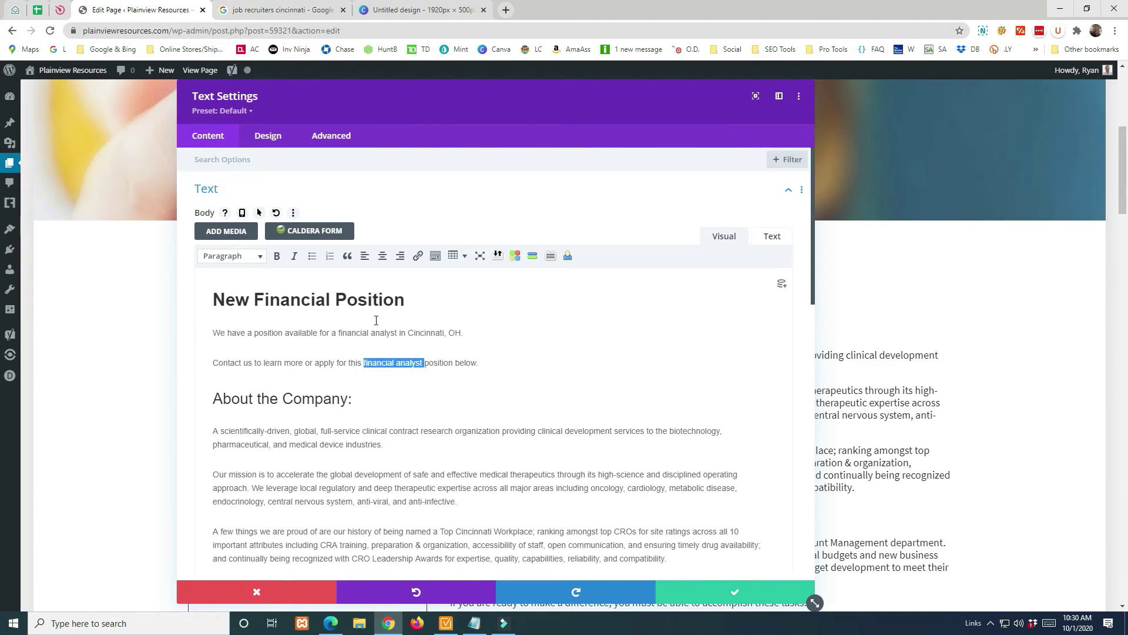
click(250, 300)
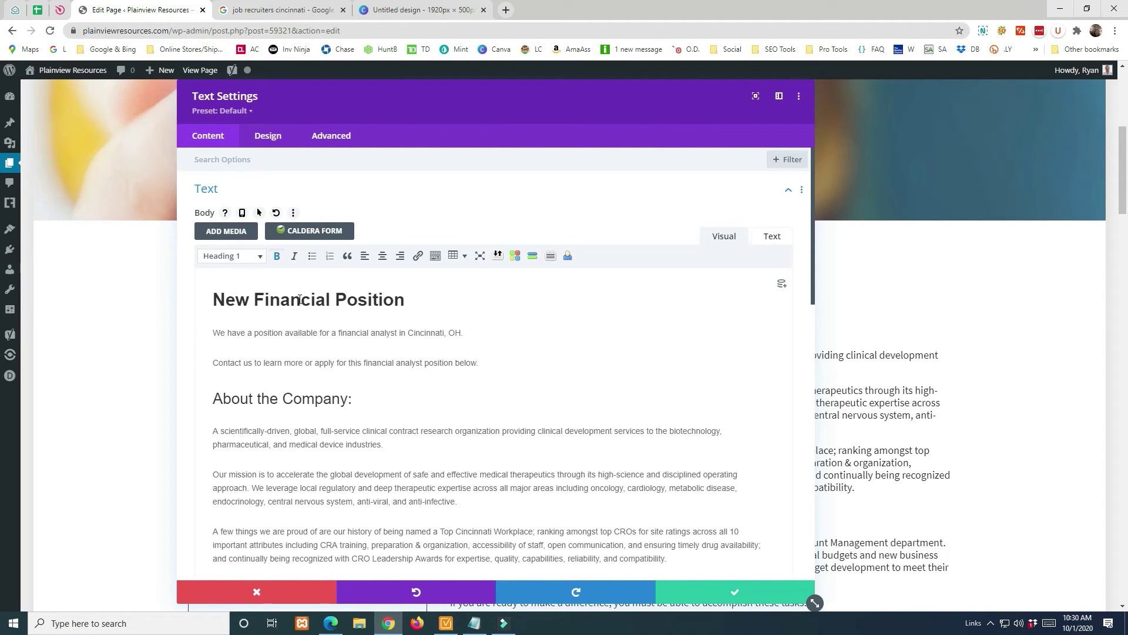
click(265, 397)
scroll(339, 422, down, 2)
drag(247, 313, 327, 400)
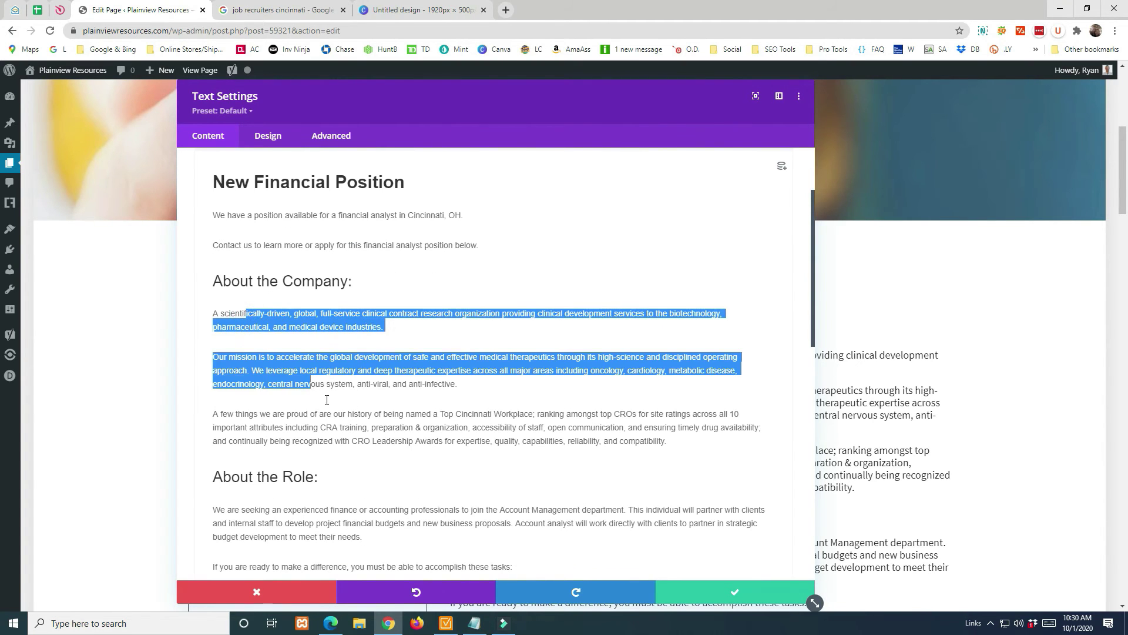
scroll(326, 400, down, 2)
click(247, 364)
drag(234, 406, 297, 449)
scroll(297, 438, down, 2)
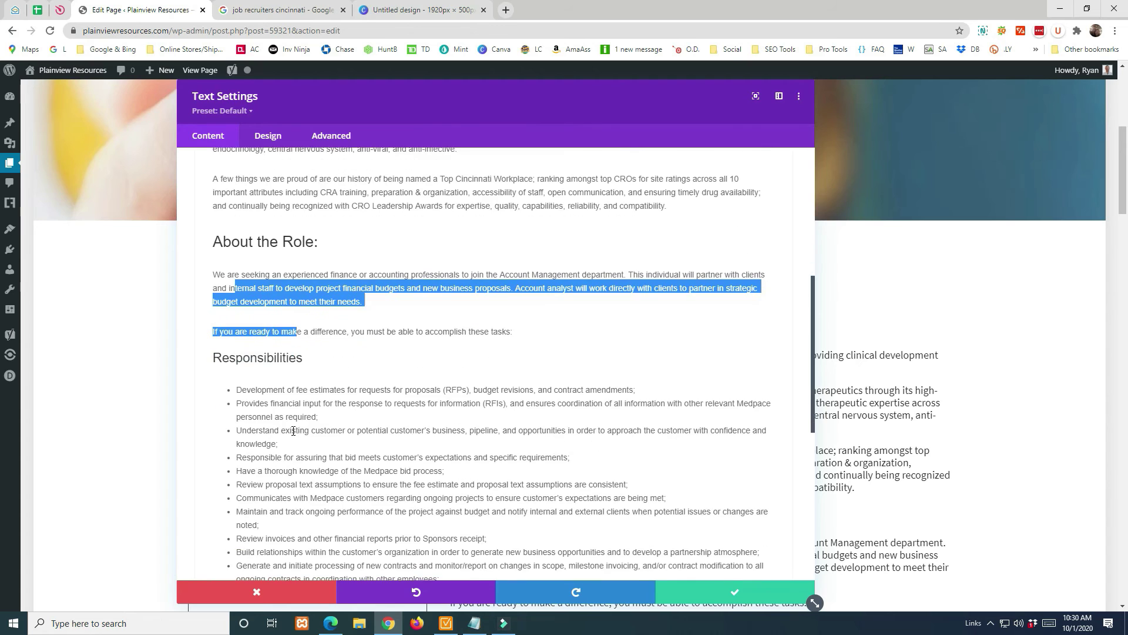
scroll(290, 431, down, 4)
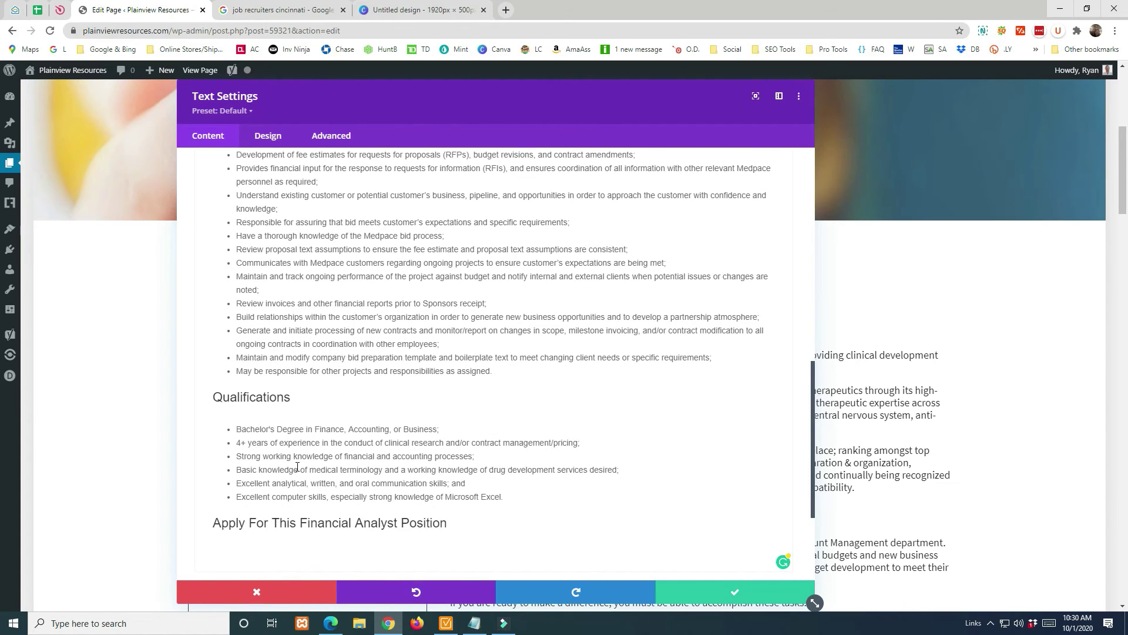
scroll(298, 467, down, 3)
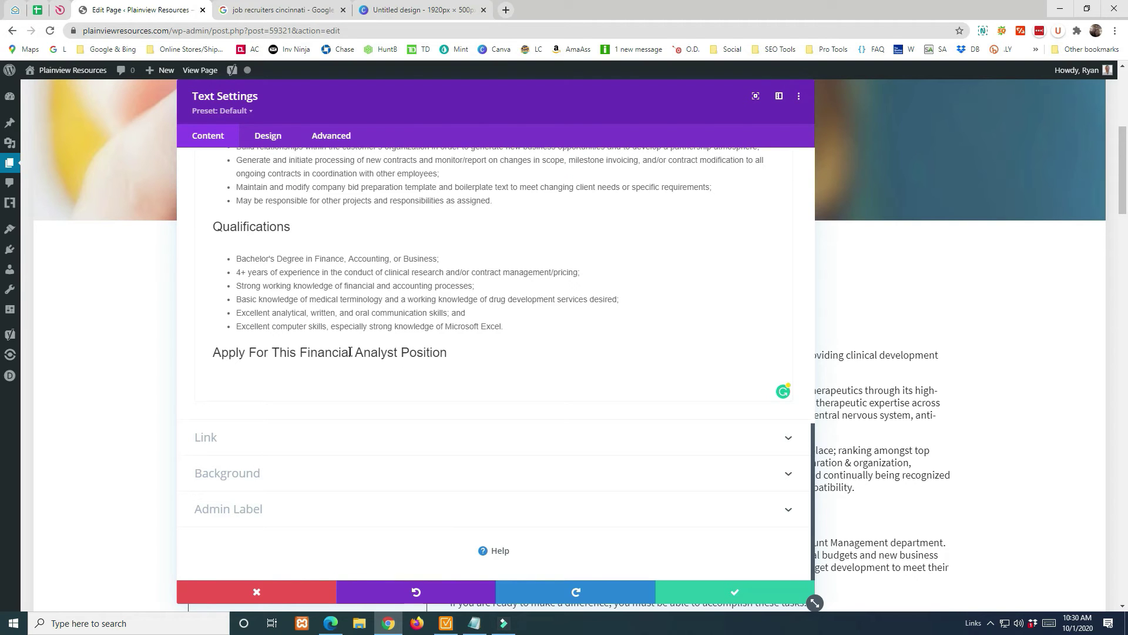
click(696, 593)
Duplicate the Financial Manger entry in the similar positions list and rename the copy "Financial Analyst".
scroll(536, 171, down, 18)
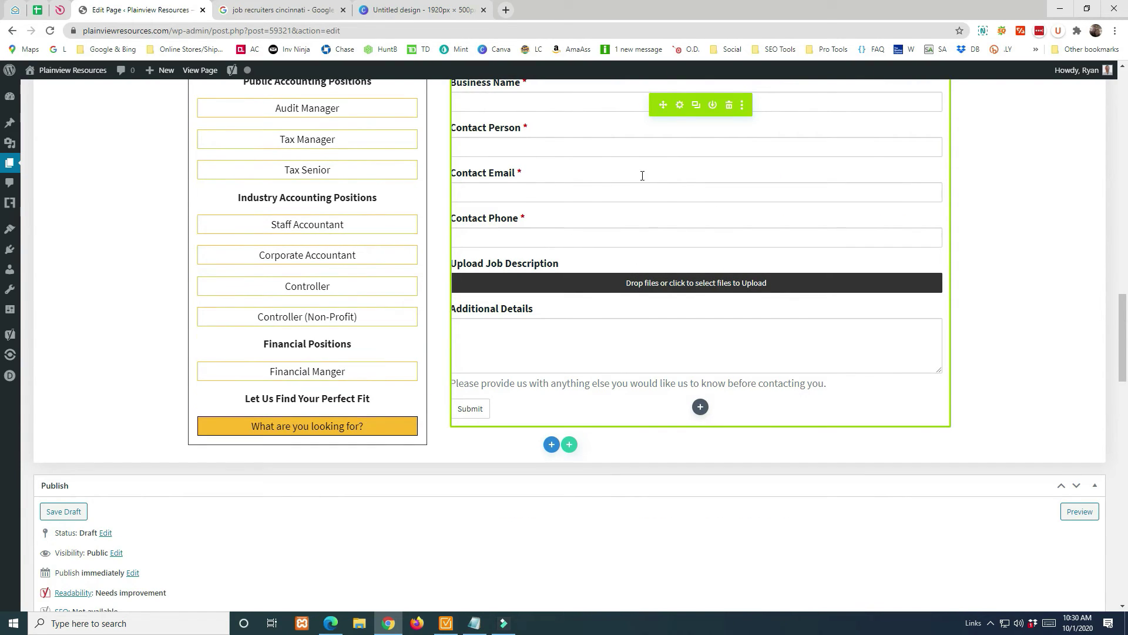
scroll(577, 263, up, 15)
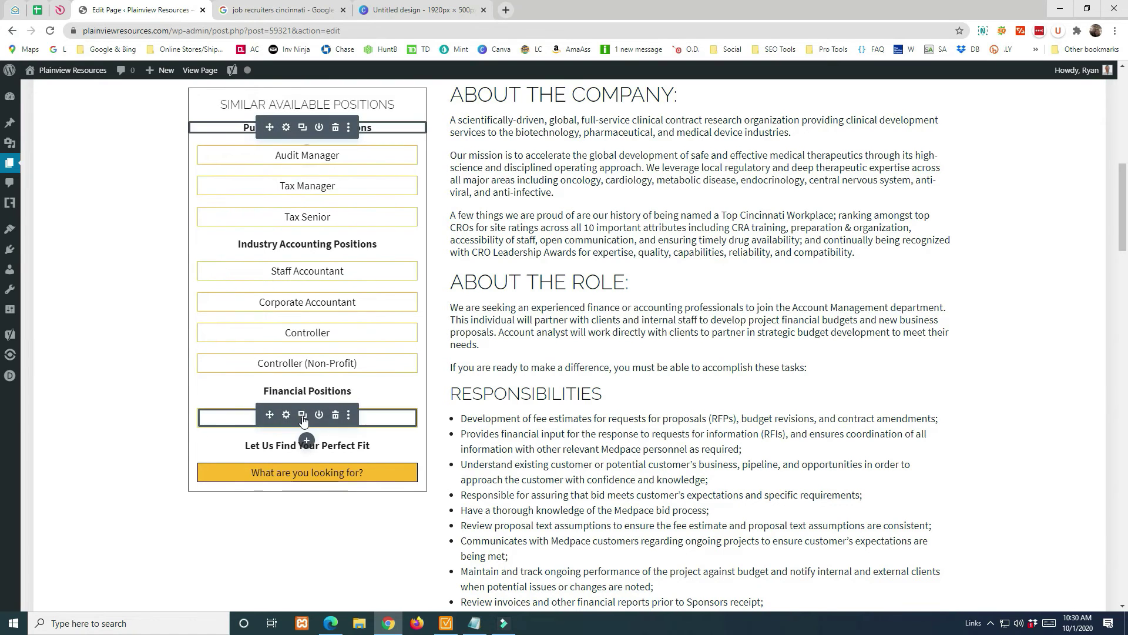
click(301, 417)
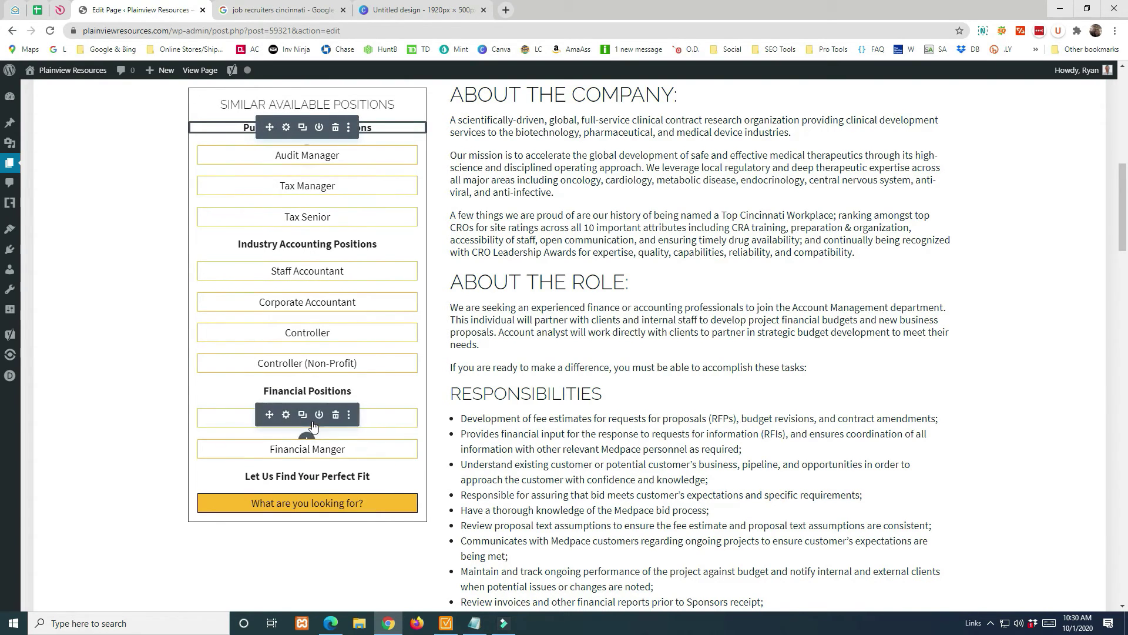
click(284, 446)
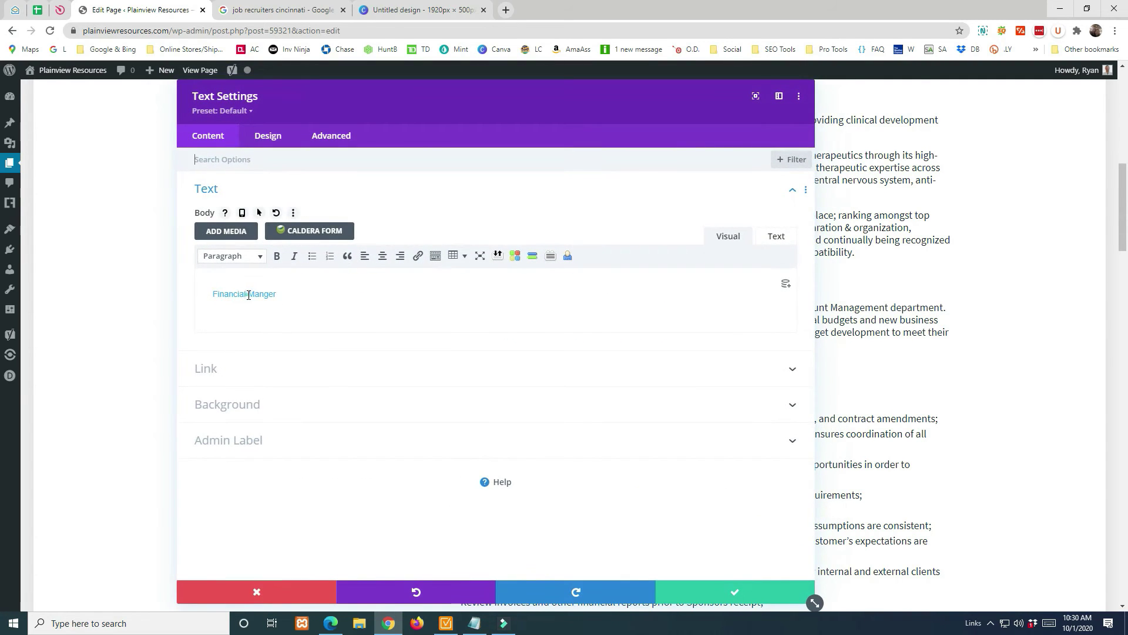
drag(248, 294, 300, 294)
text(Analyst)
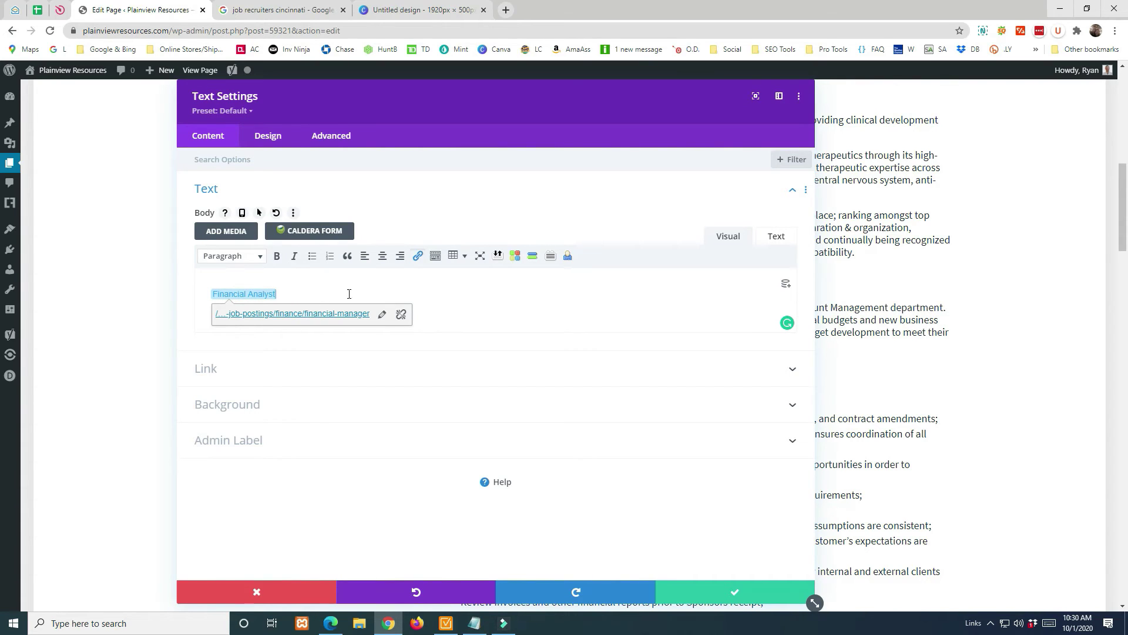
Set the Financial Analyst entry's link to /cincinnati-job-postings/finance/financial-analyst/ and save the text module.
click(382, 314)
click(359, 313)
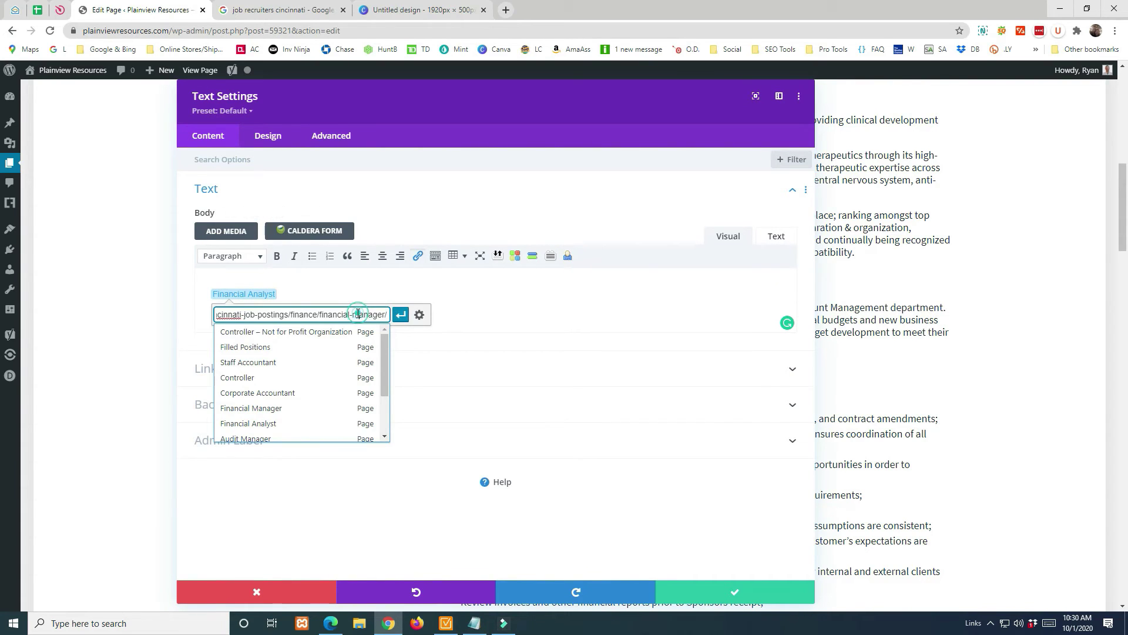
key(Delete)
key(Delete)
key(Delete)
key(Delete)
key(Delete)
key(Delete)
key(Delete)
key(Delete)
text(analyst)
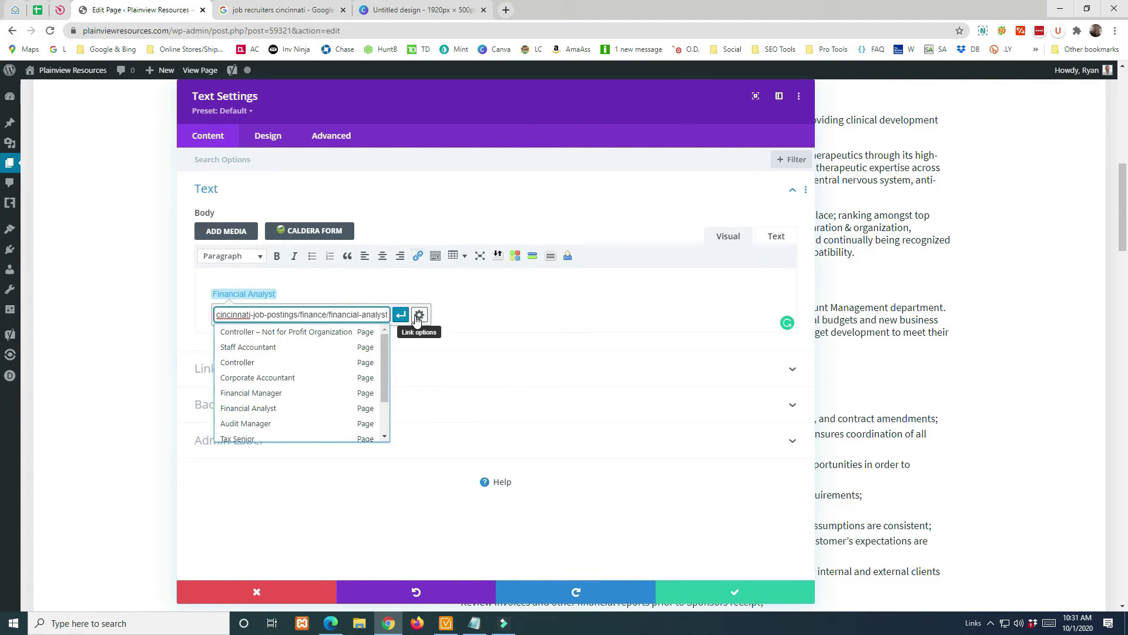
drag(271, 316, 194, 325)
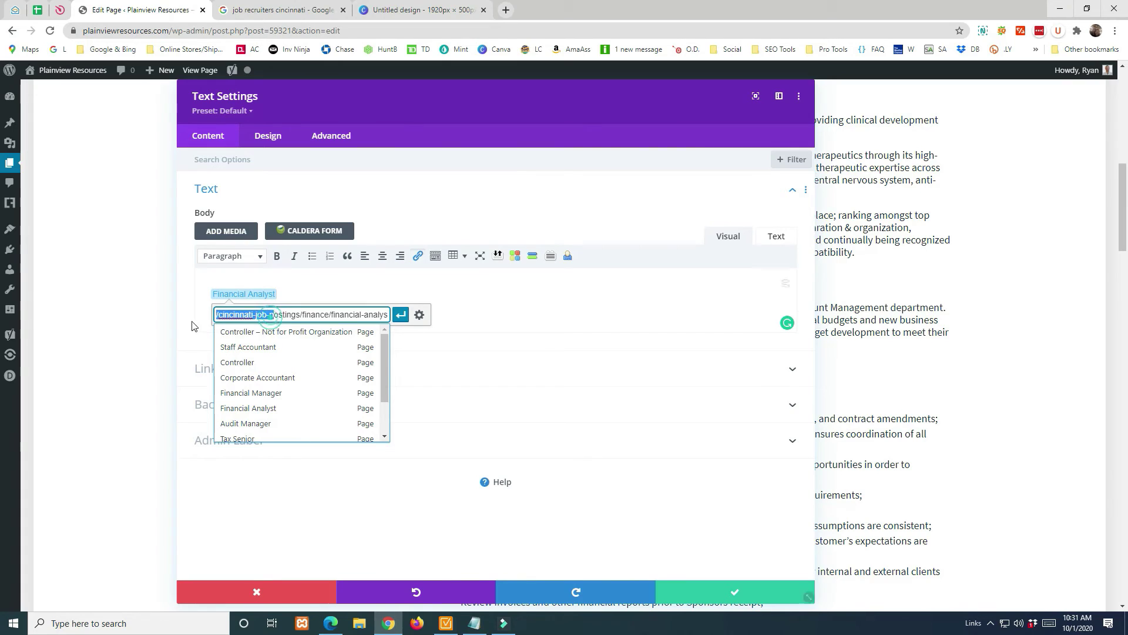
click(218, 314)
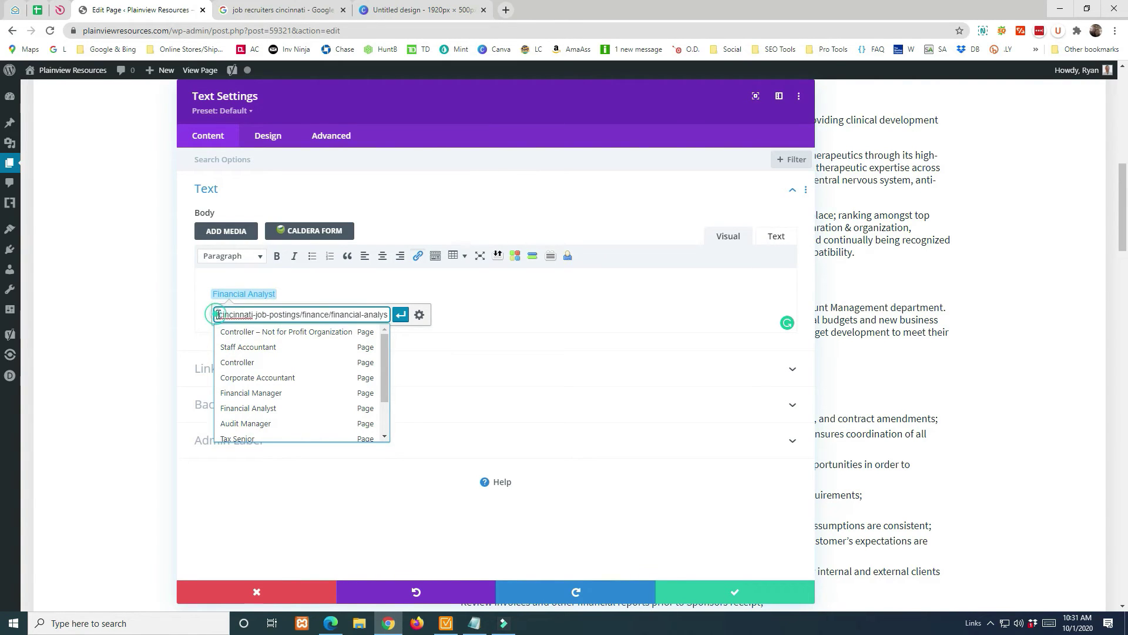
triple_click(218, 315)
click(214, 317)
drag(330, 314, 385, 315)
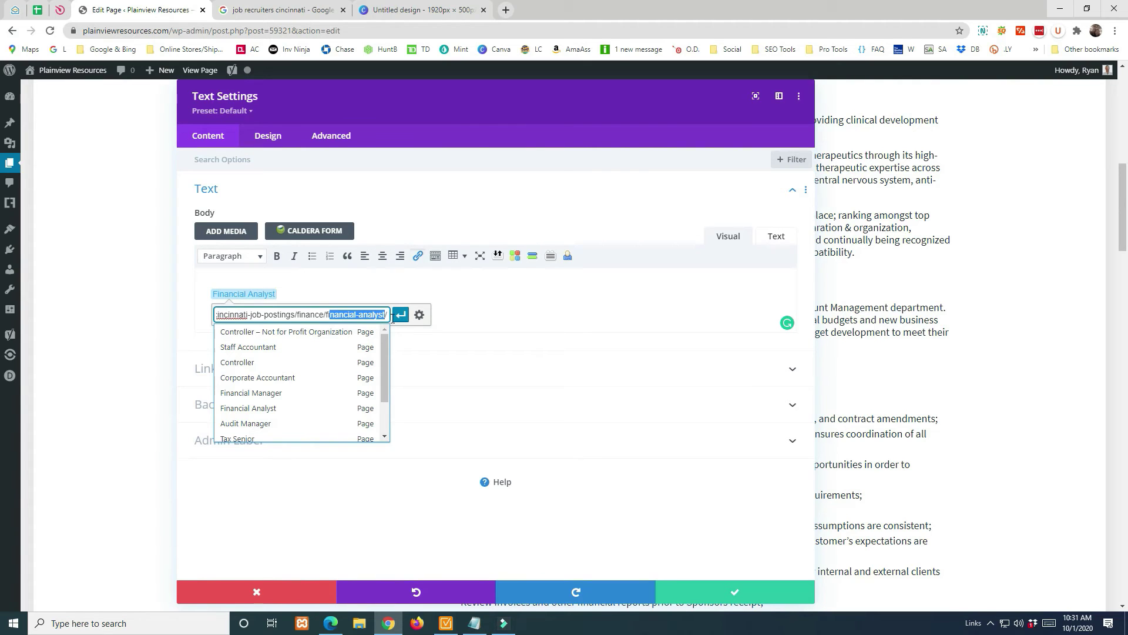
click(401, 314)
click(741, 592)
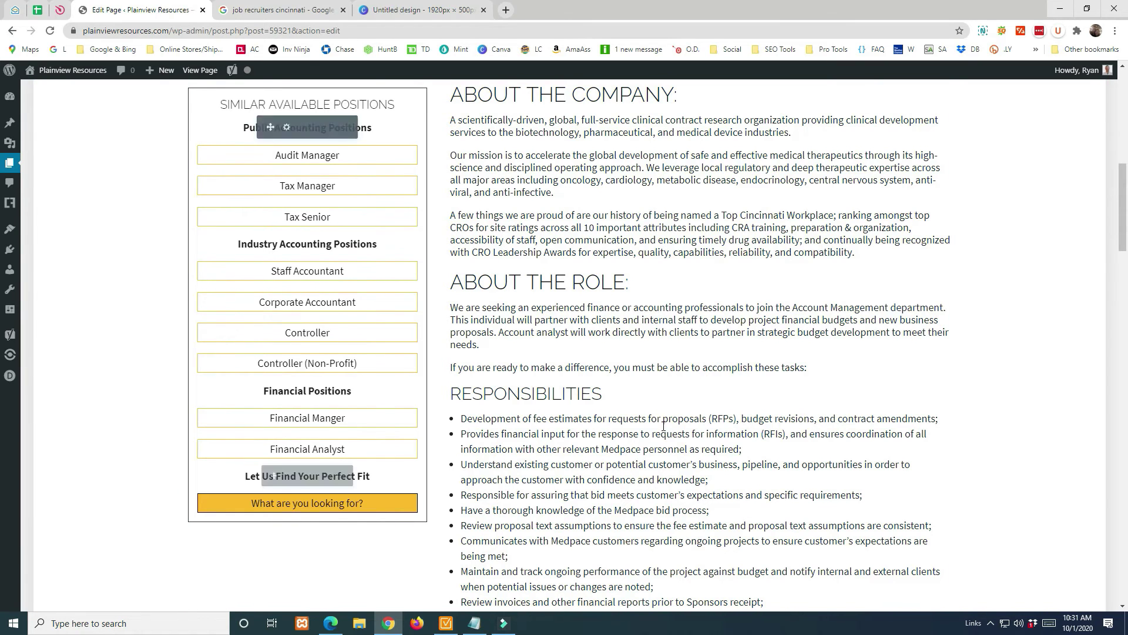
Review the whole job page, including the sidebar positions, description and application form, plus its publish and Yoast SEO settings.
scroll(370, 336, up, 2)
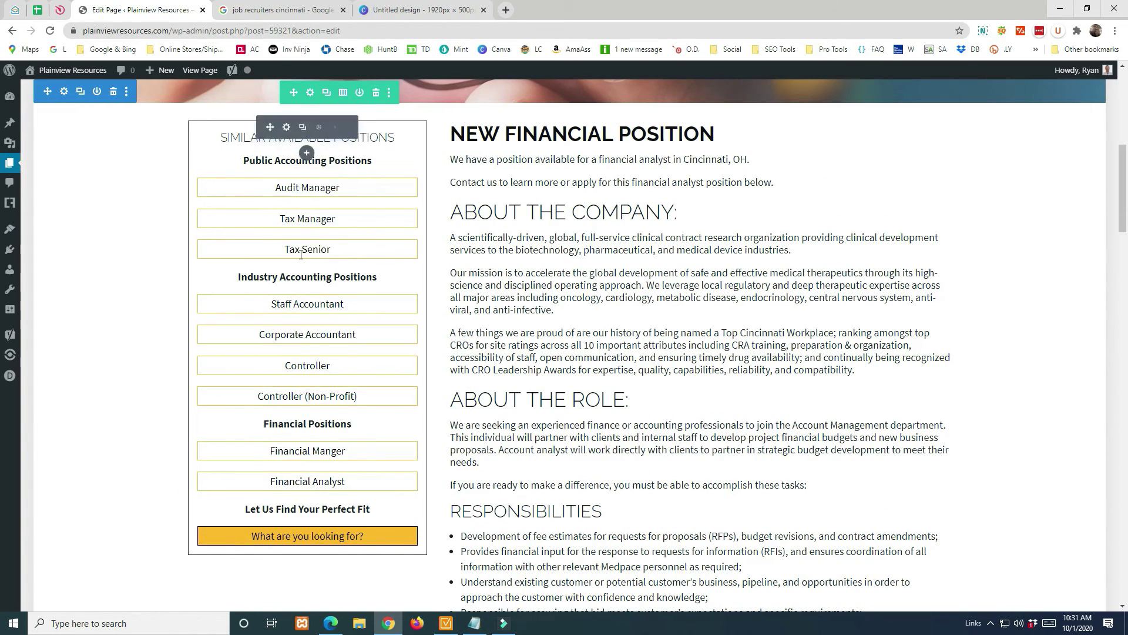
scroll(693, 327, down, 8)
scroll(693, 327, down, 5)
scroll(635, 329, up, 15)
scroll(575, 330, down, 2)
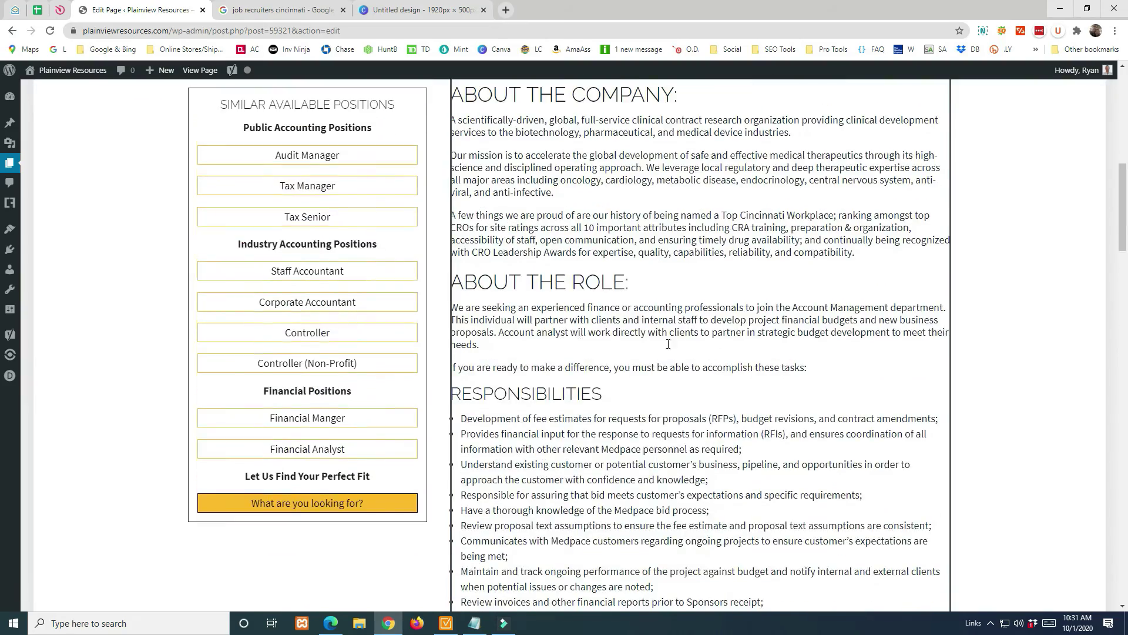
scroll(668, 344, up, 10)
scroll(694, 340, down, 20)
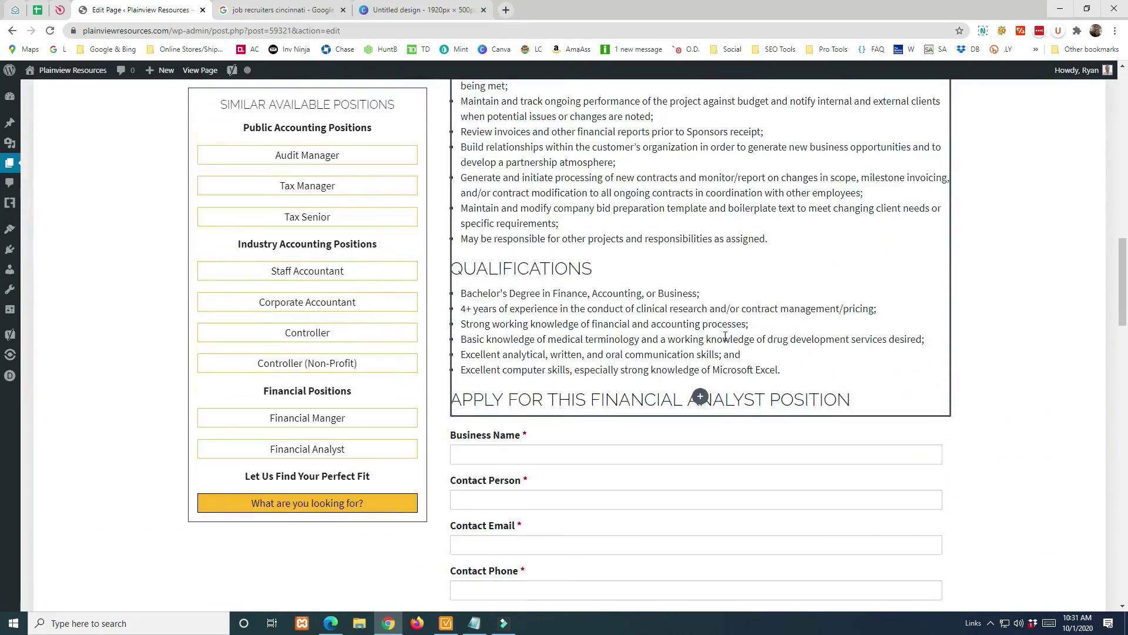
scroll(725, 336, down, 8)
scroll(726, 336, up, 9)
scroll(725, 336, down, 11)
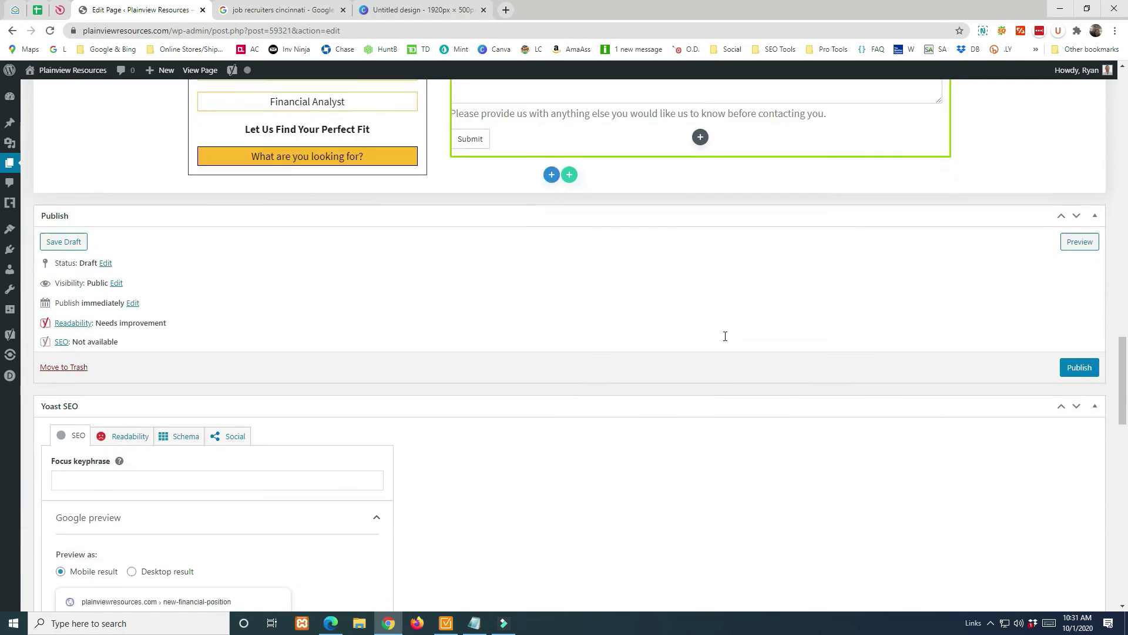
scroll(725, 337, down, 5)
scroll(141, 294, down, 1)
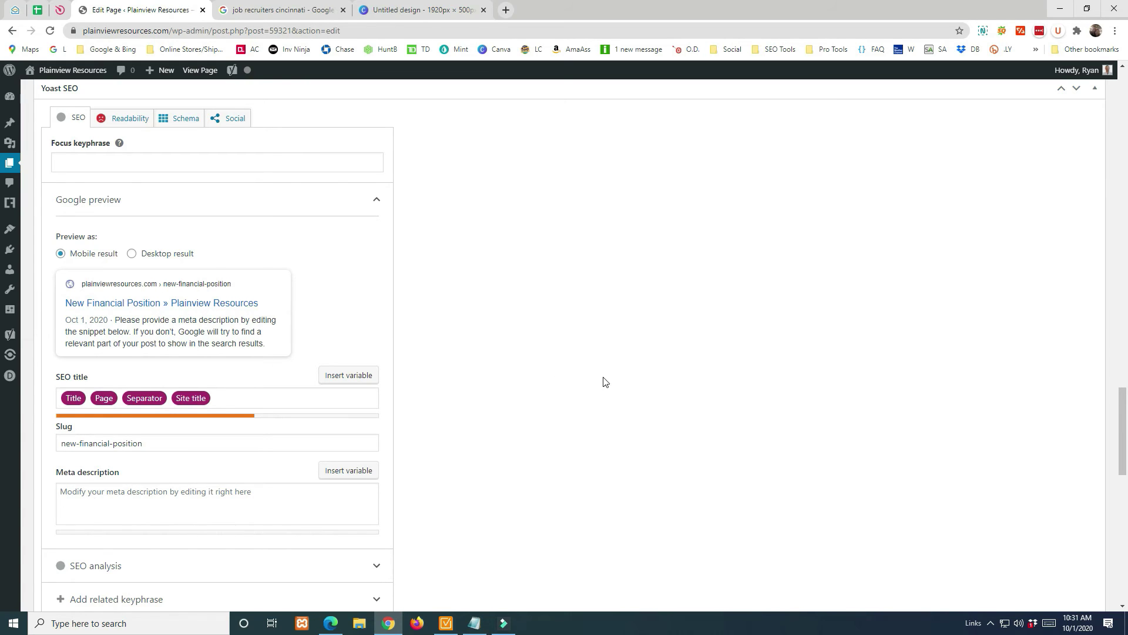
scroll(605, 382, up, 20)
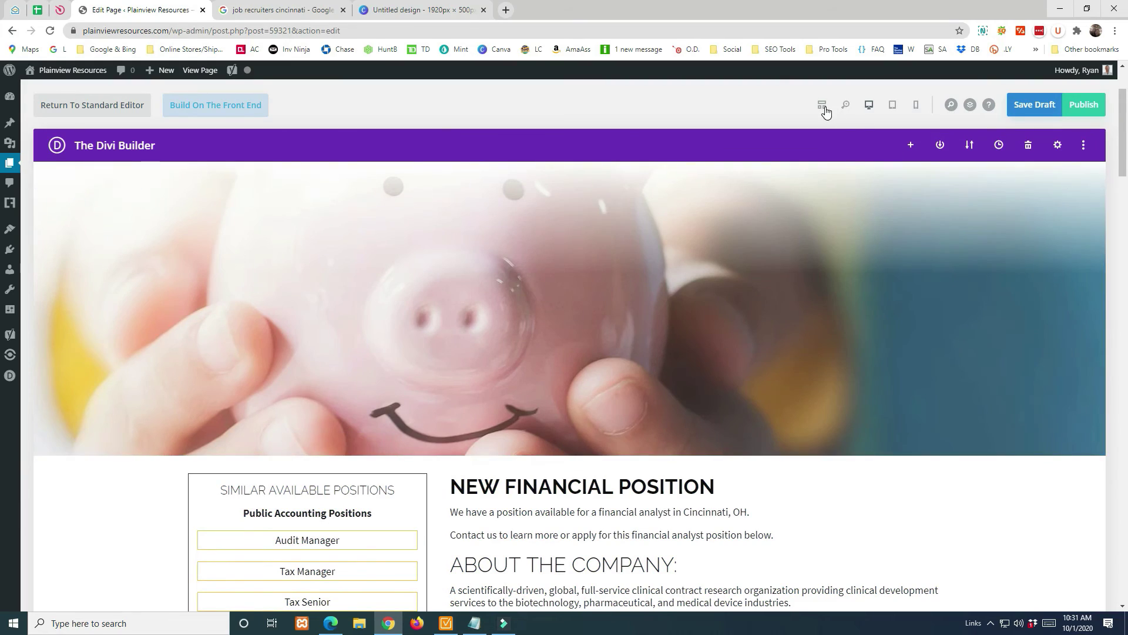
scroll(329, 247, down, 2)
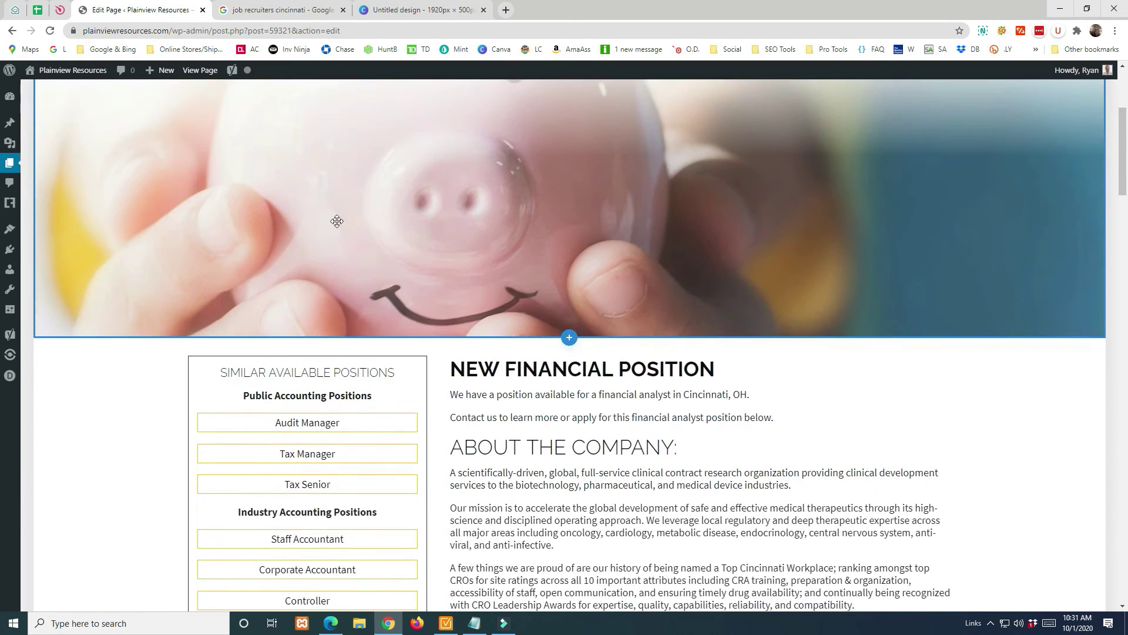
Switch the New Financial Position page to the wireframe view and open the settings of the Job Posting Schema code module.
scroll(699, 244, down, 15)
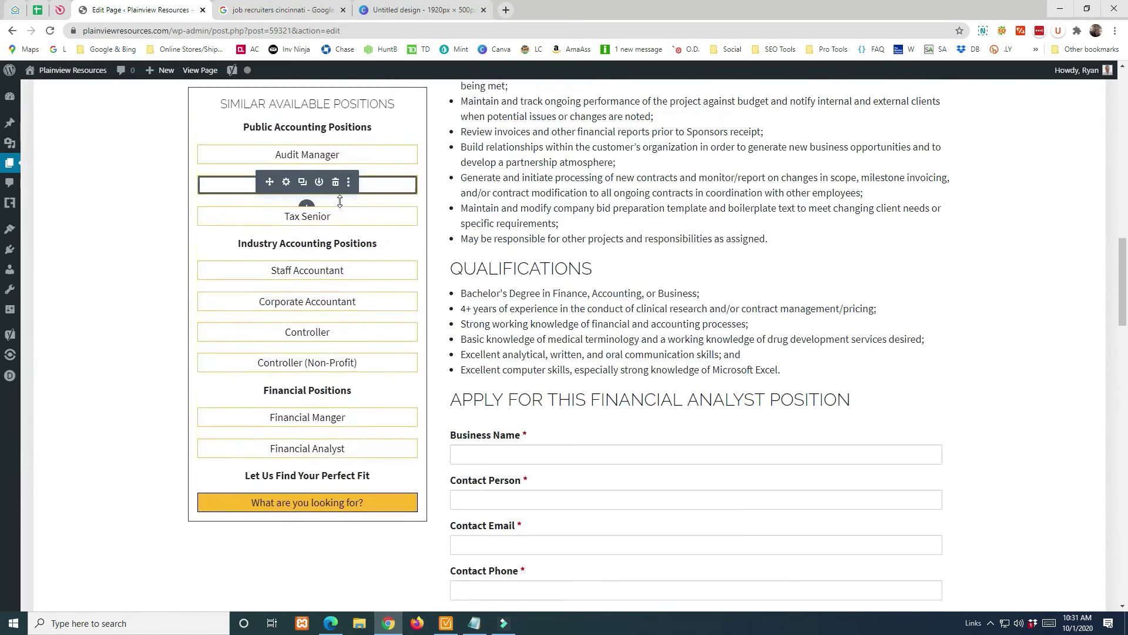
scroll(340, 201, down, 8)
scroll(340, 202, up, 20)
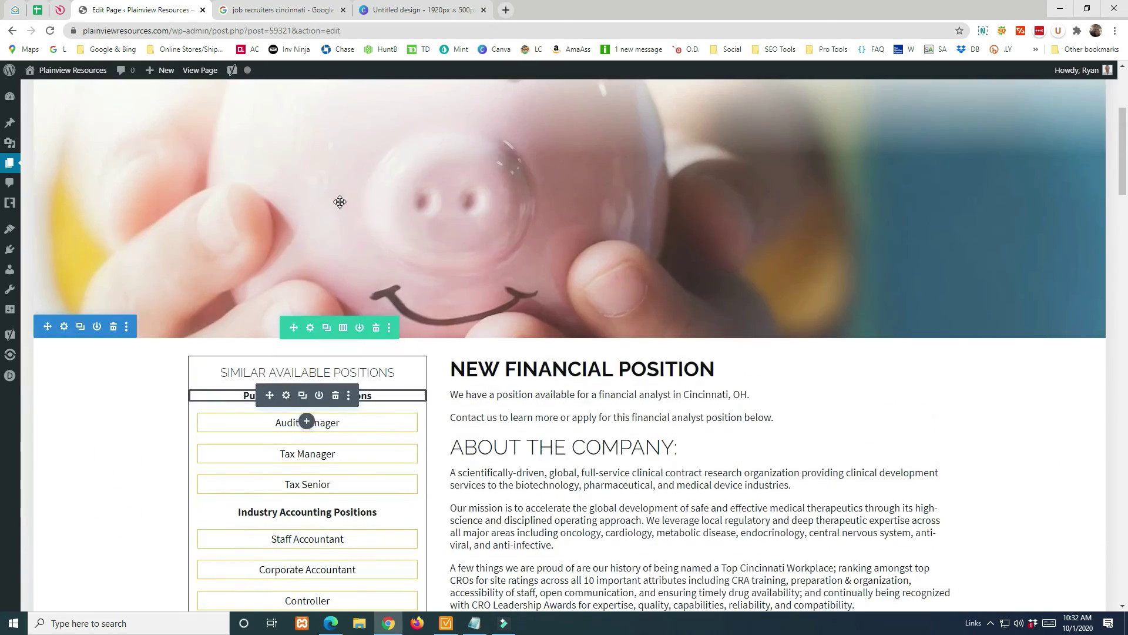
scroll(340, 202, up, 5)
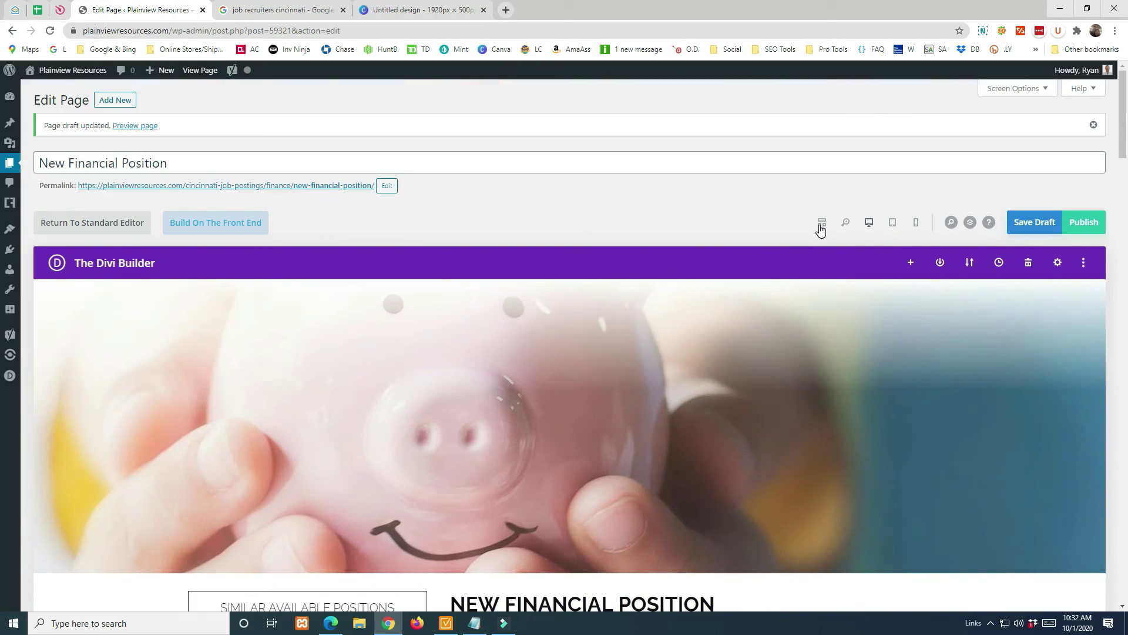
click(821, 223)
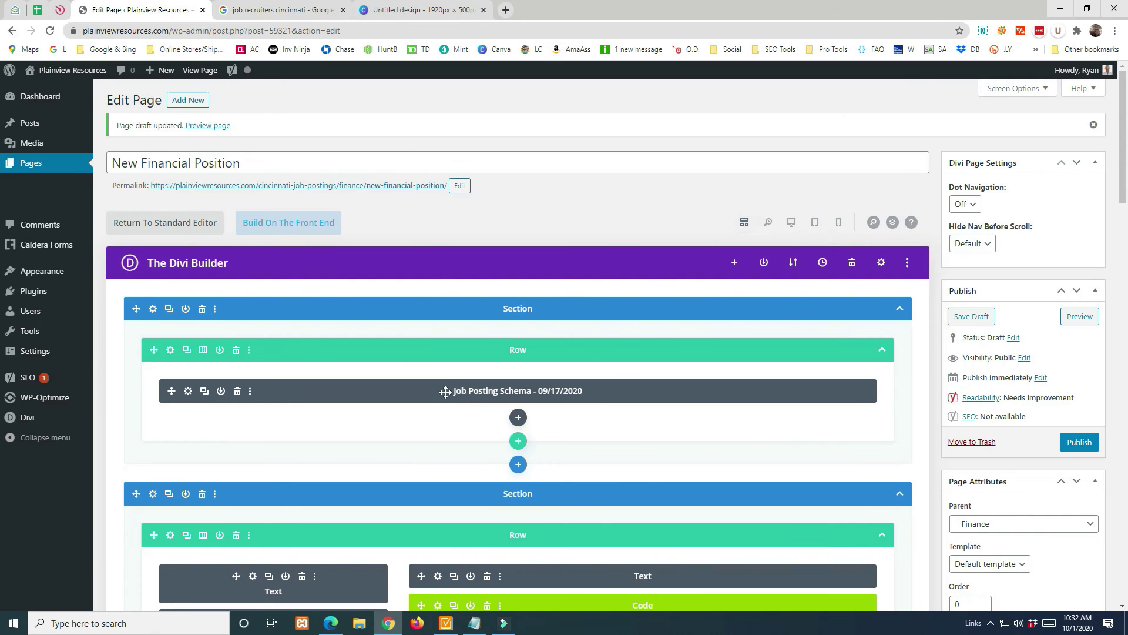
click(187, 392)
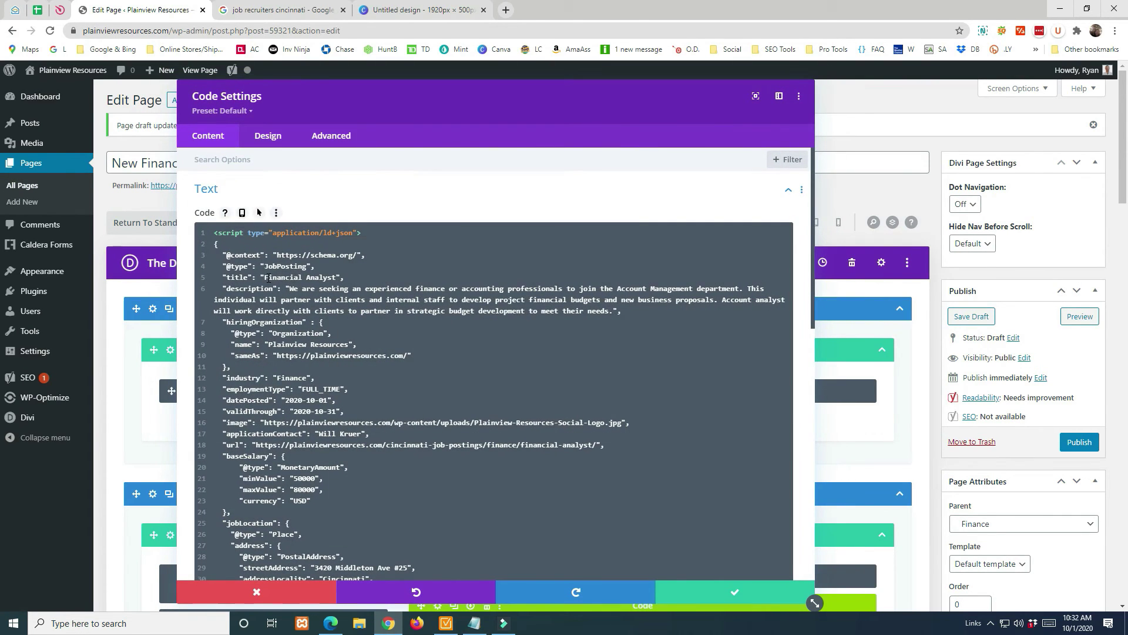
Set the schema title to "New Financial Position", save the code module and save the page draft.
drag(265, 278, 336, 280)
text(New )
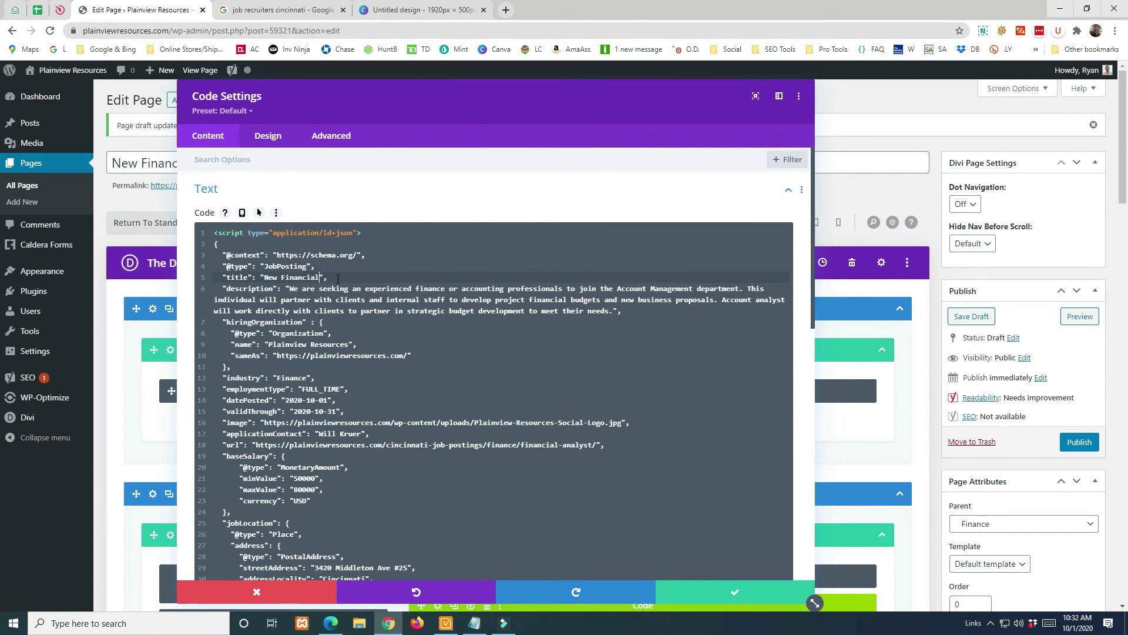
text(Financial Position)
drag(299, 291, 331, 304)
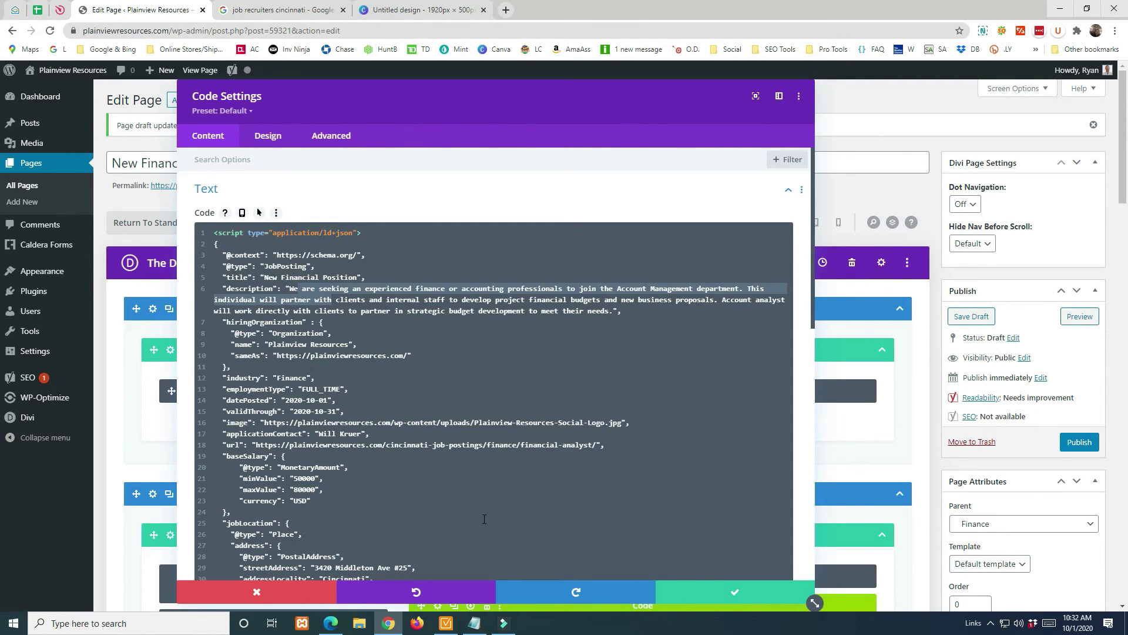
click(735, 599)
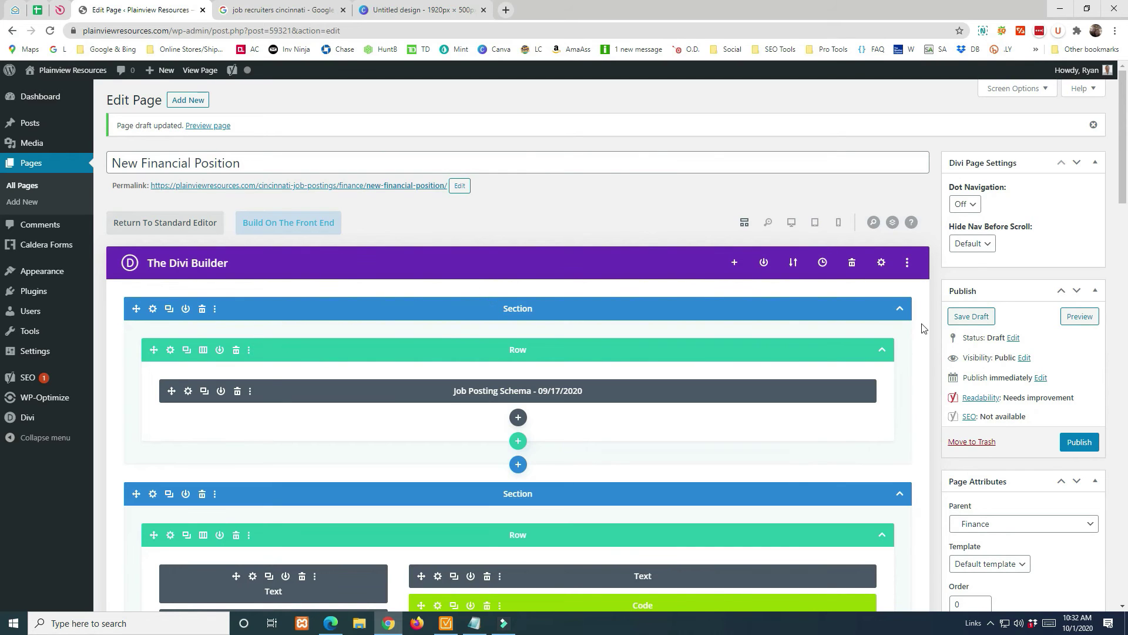
click(971, 321)
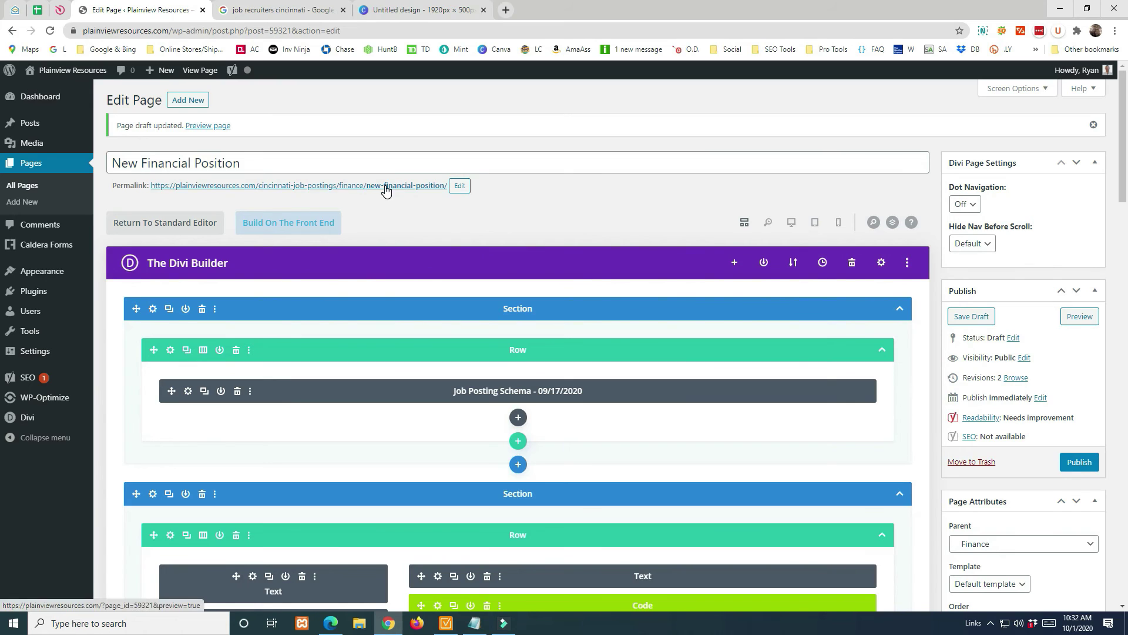
Open the site's menu editor and add the Thank You page to the Main Menu.
mouse_move(43, 275)
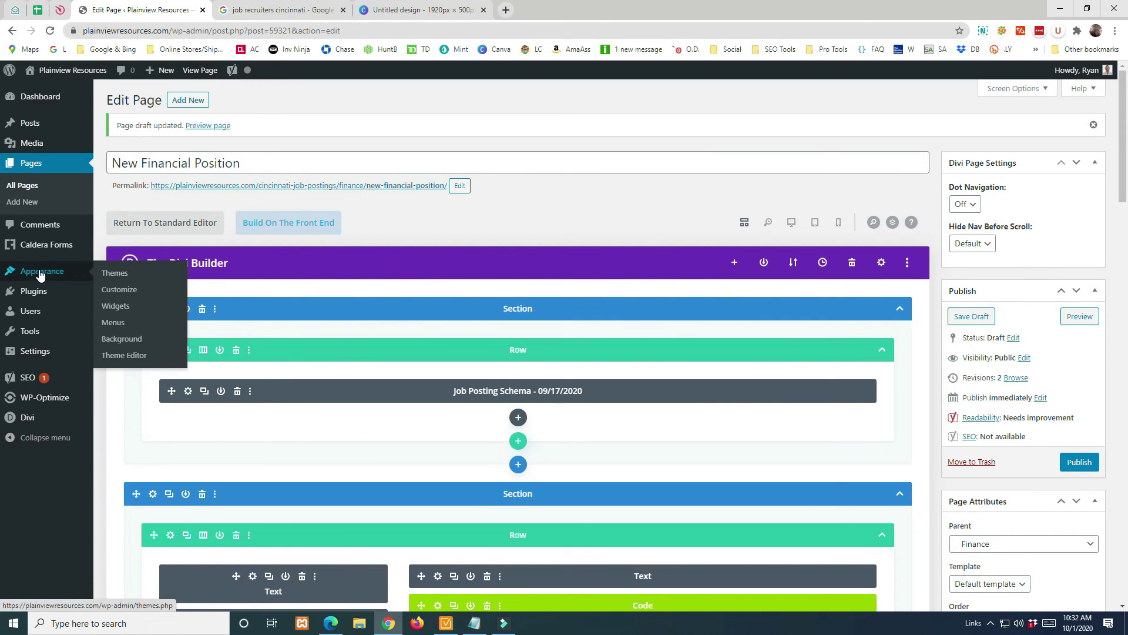
click(113, 324)
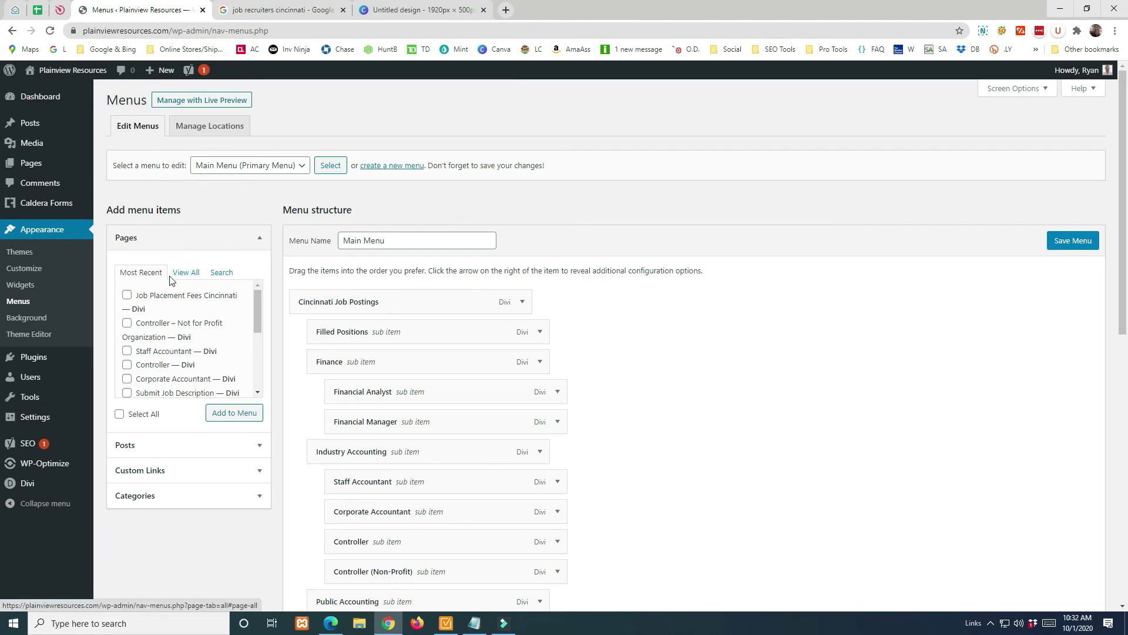
click(247, 309)
scroll(253, 351, down, 5)
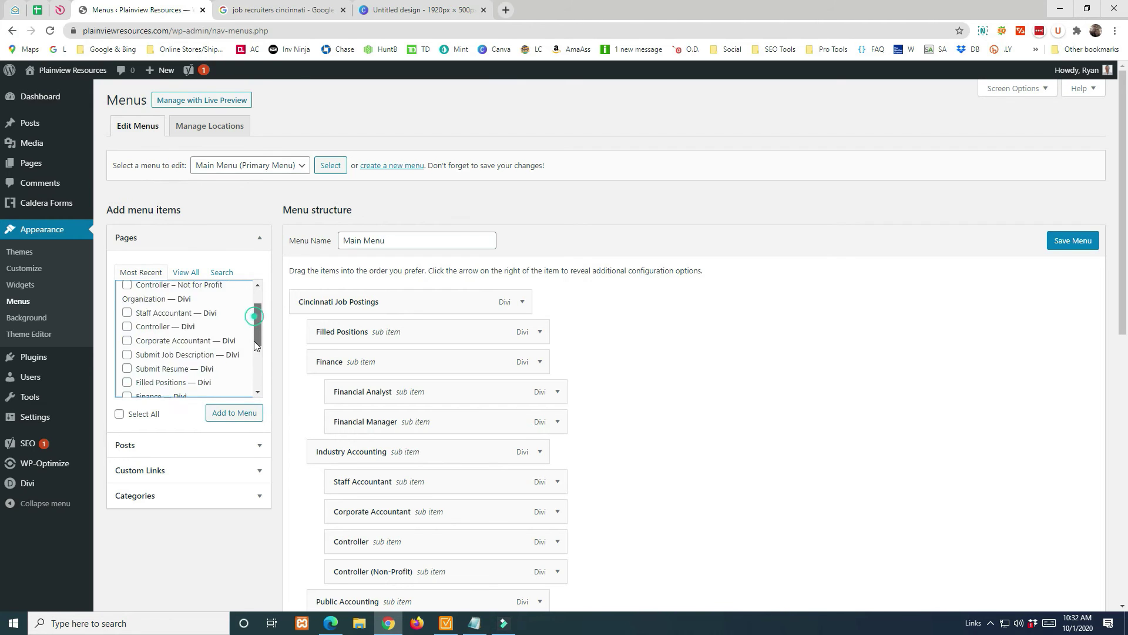
scroll(261, 347, up, 5)
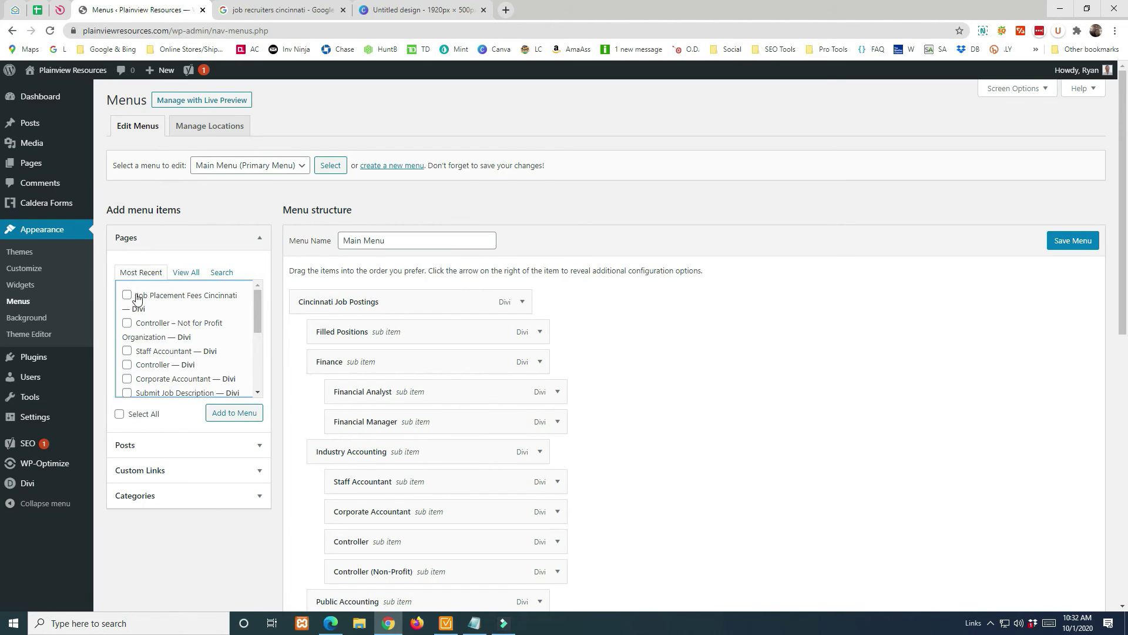
click(179, 274)
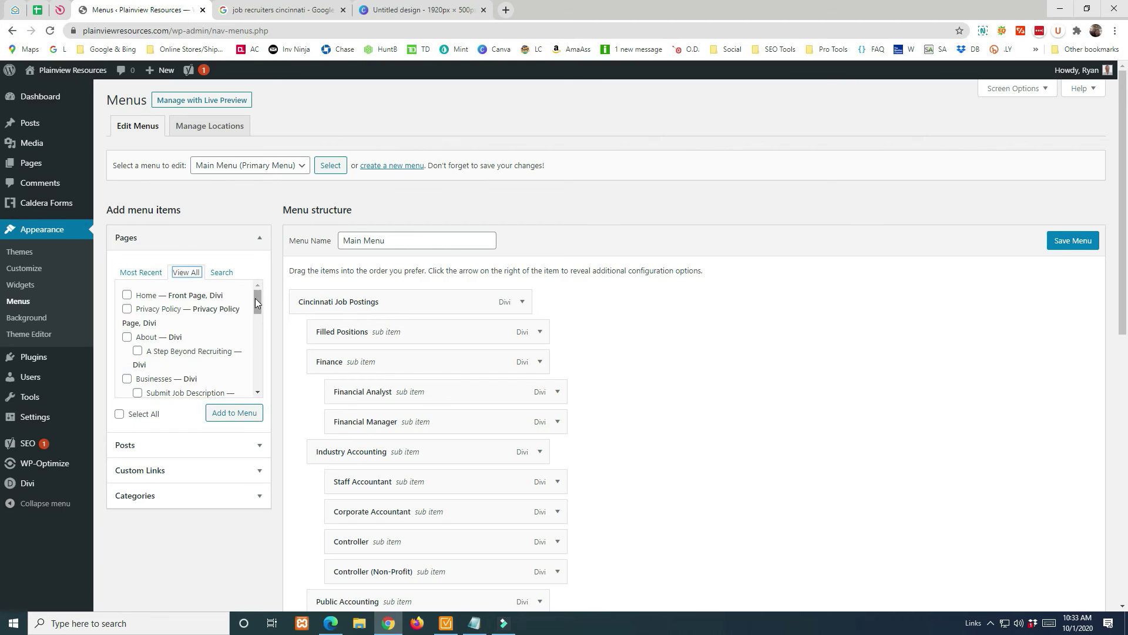
mouse_move(259, 305)
mouse_down()
mouse_move(257, 390)
mouse_move(257, 325)
mouse_up()
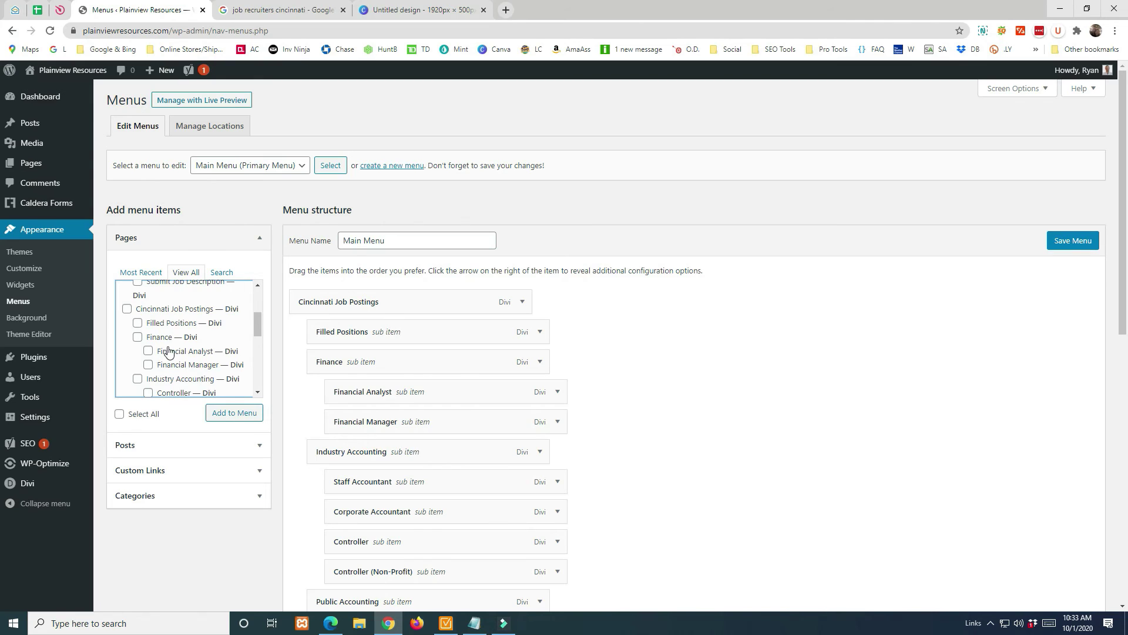
scroll(171, 351, down, 5)
click(130, 384)
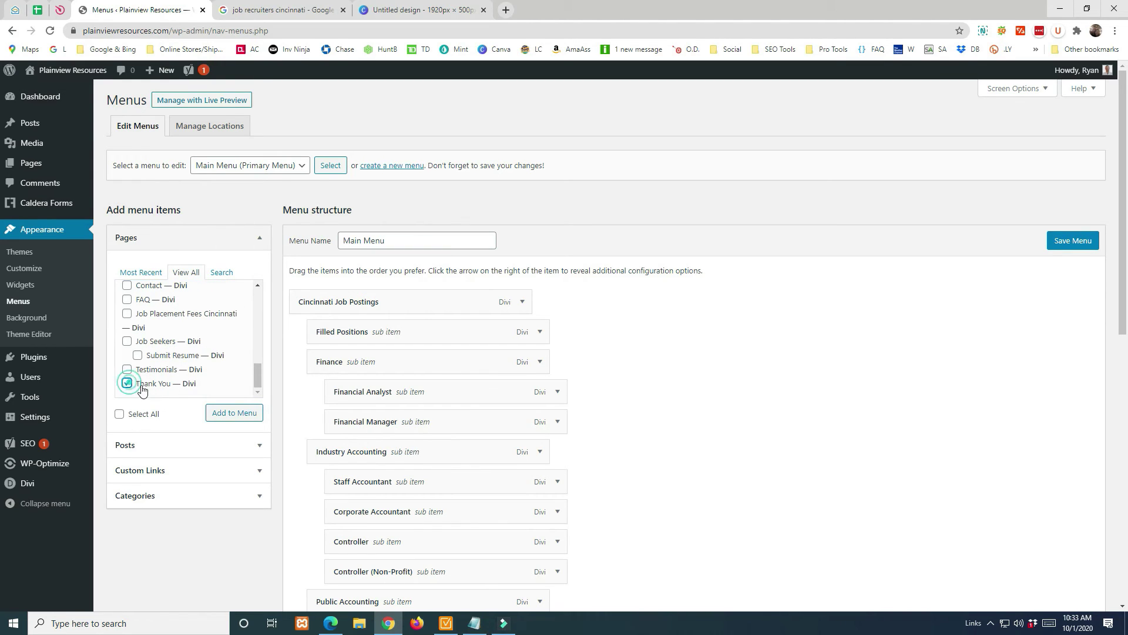
click(230, 415)
Move the Thank You item below Financial Manager as a sub item of Finance in the menu structure.
scroll(426, 429, down, 6)
scroll(427, 434, down, 1)
drag(378, 521, 468, 262)
scroll(467, 262, up, 2)
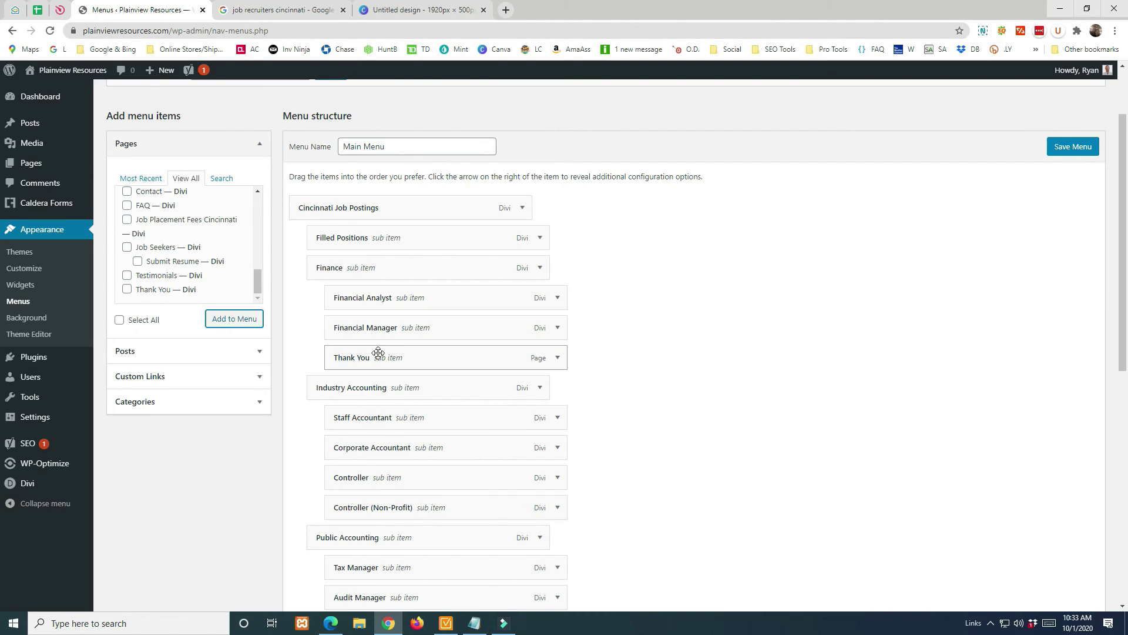
Open the live home page at plainviewresources.com in the browser tab holding the Google search.
drag(167, 30, 81, 35)
key(ctrl+c)
click(281, 9)
click(279, 31)
key(ctrl+v)
key(Return)
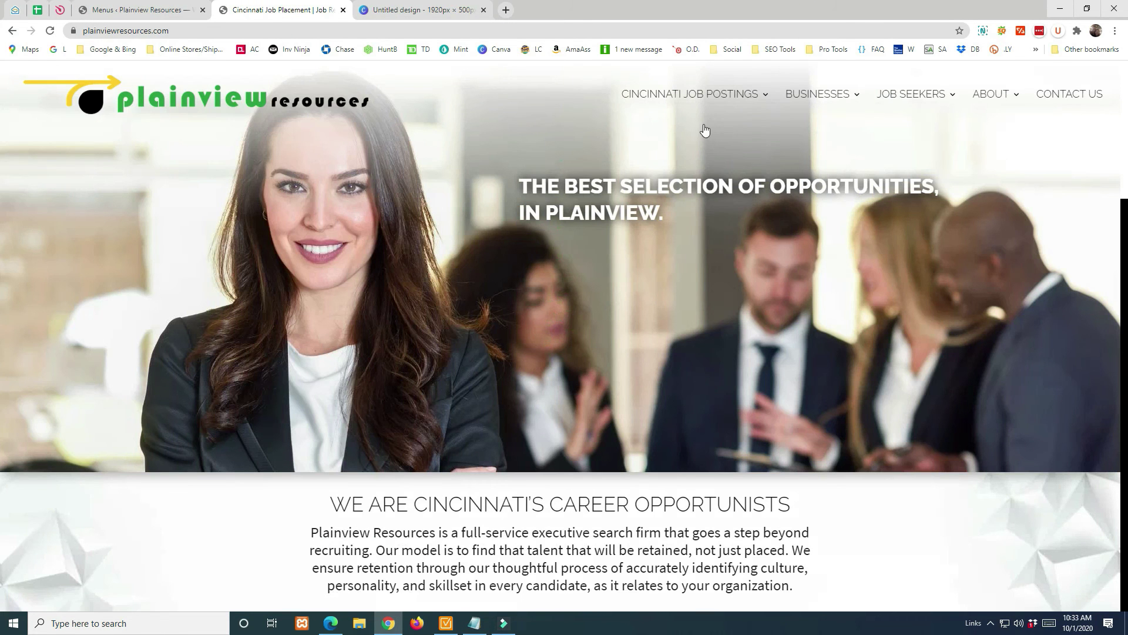
Compare the live Finance submenu under Cincinnati Job Postings with the items in the menu editor.
mouse_move(681, 104)
mouse_move(652, 164)
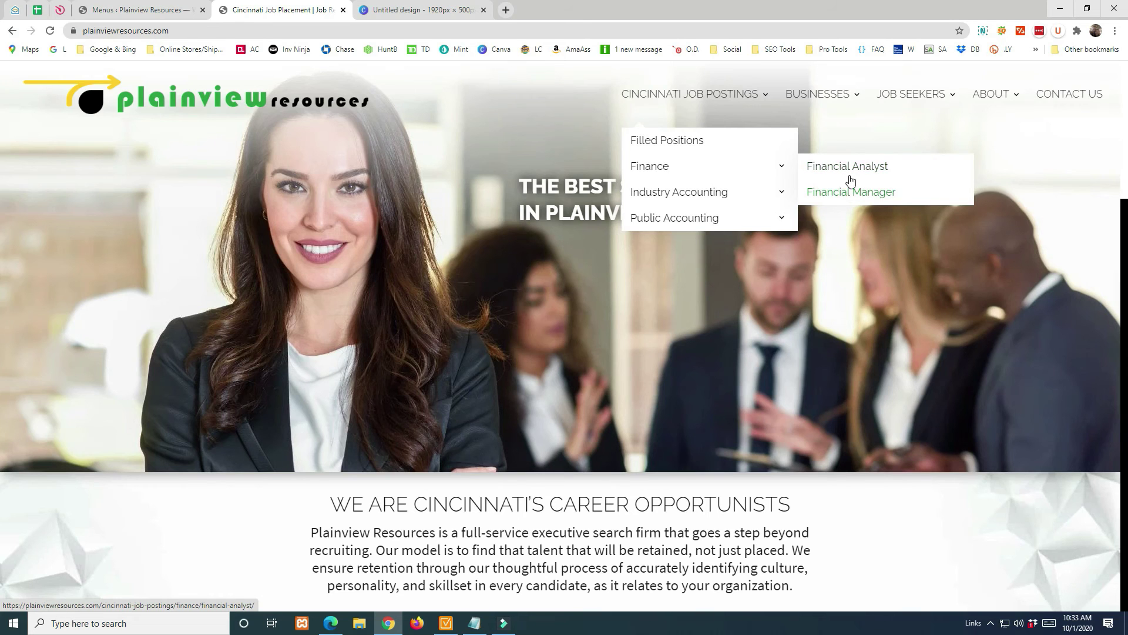
click(141, 10)
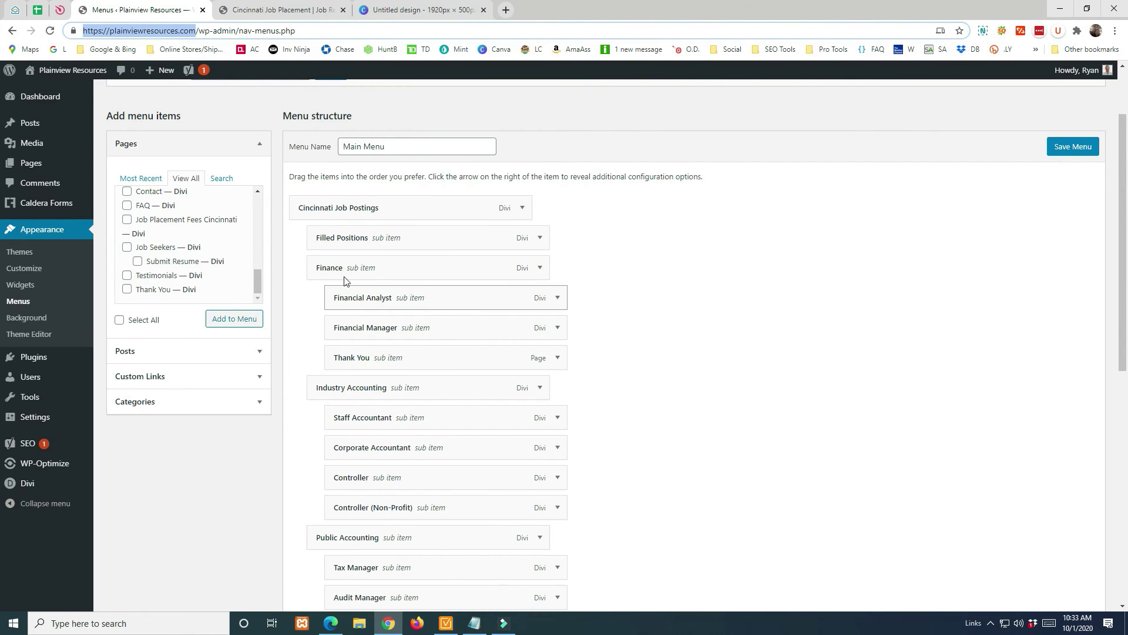
click(248, 7)
mouse_move(638, 103)
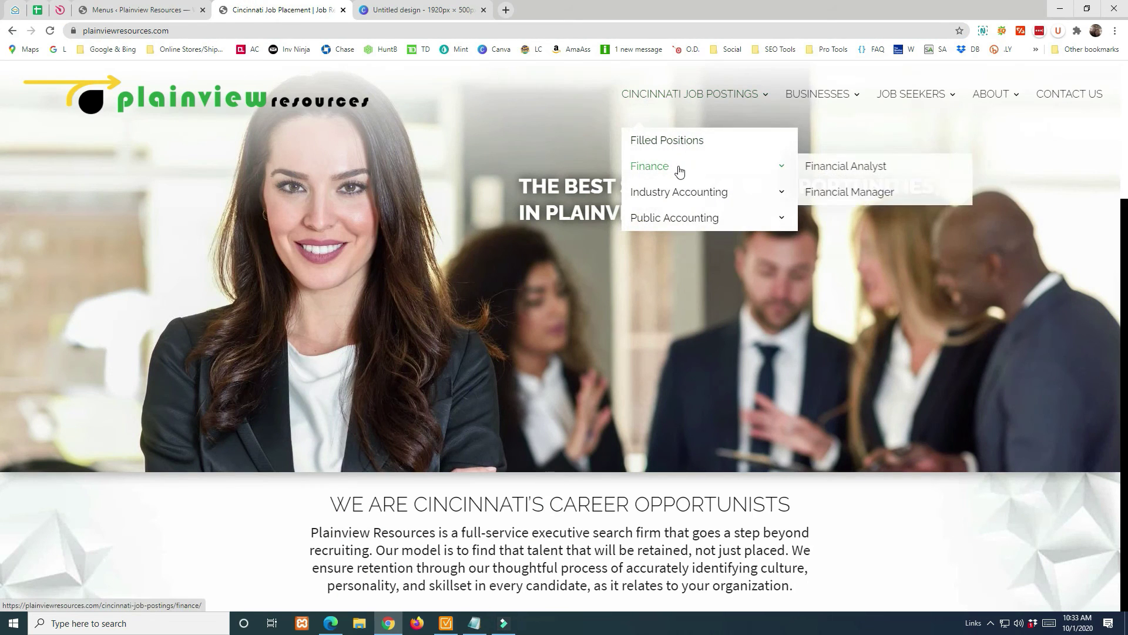
Leave the menu editor for the WordPress dashboard, discarding the unsaved menu changes.
click(141, 10)
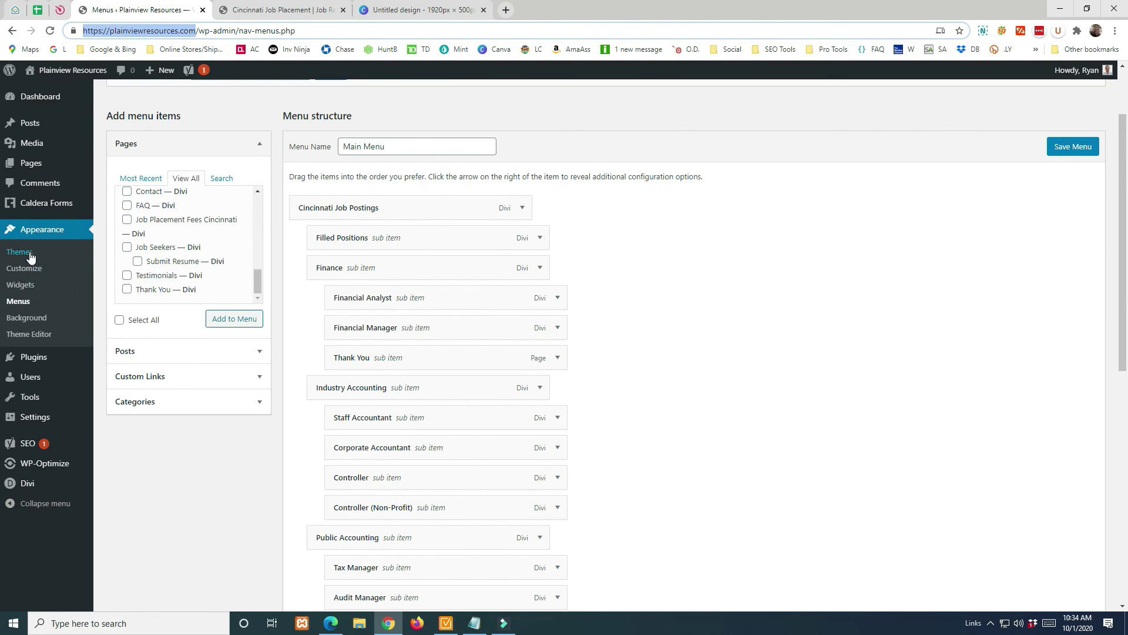
click(41, 99)
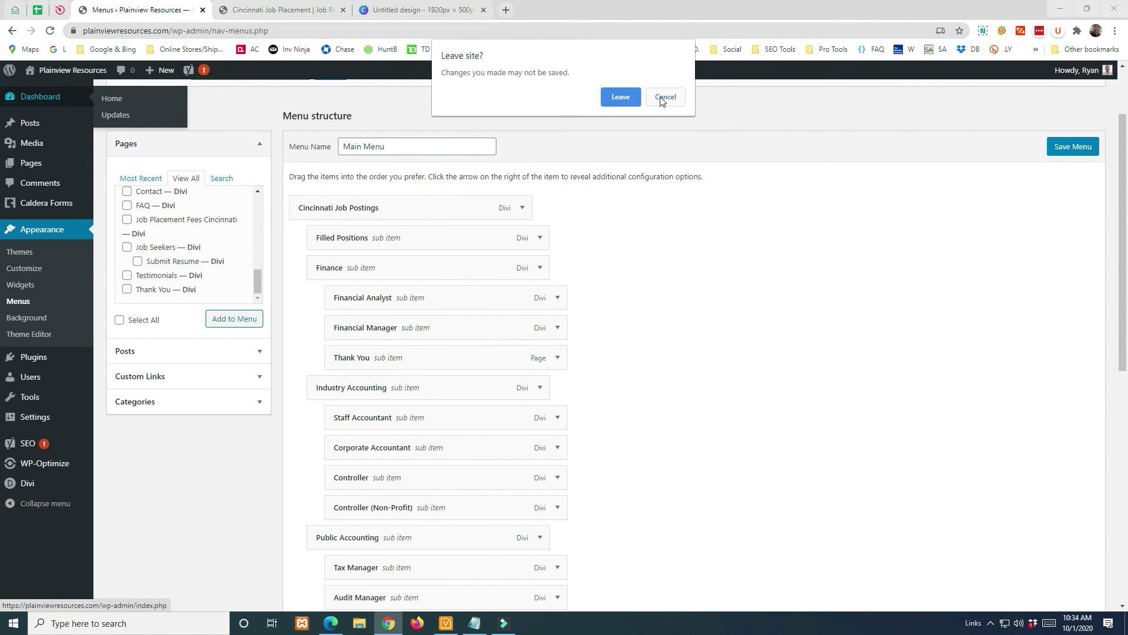
click(613, 97)
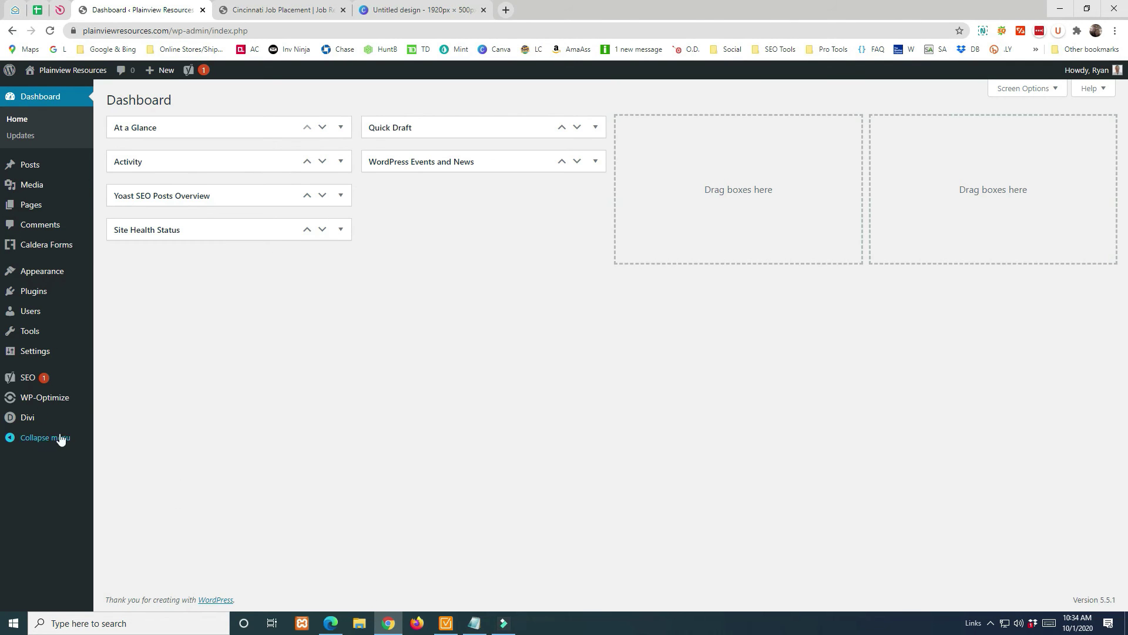
Open the general Yoast SEO page and hide the notification about version 15.0.
click(27, 380)
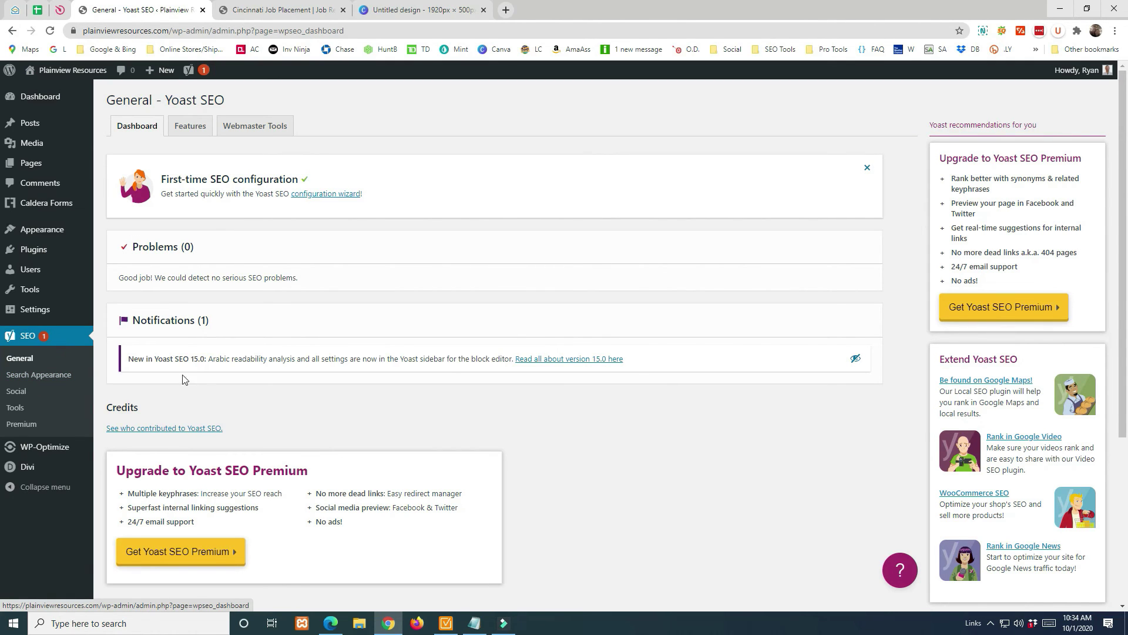
double_click(215, 359)
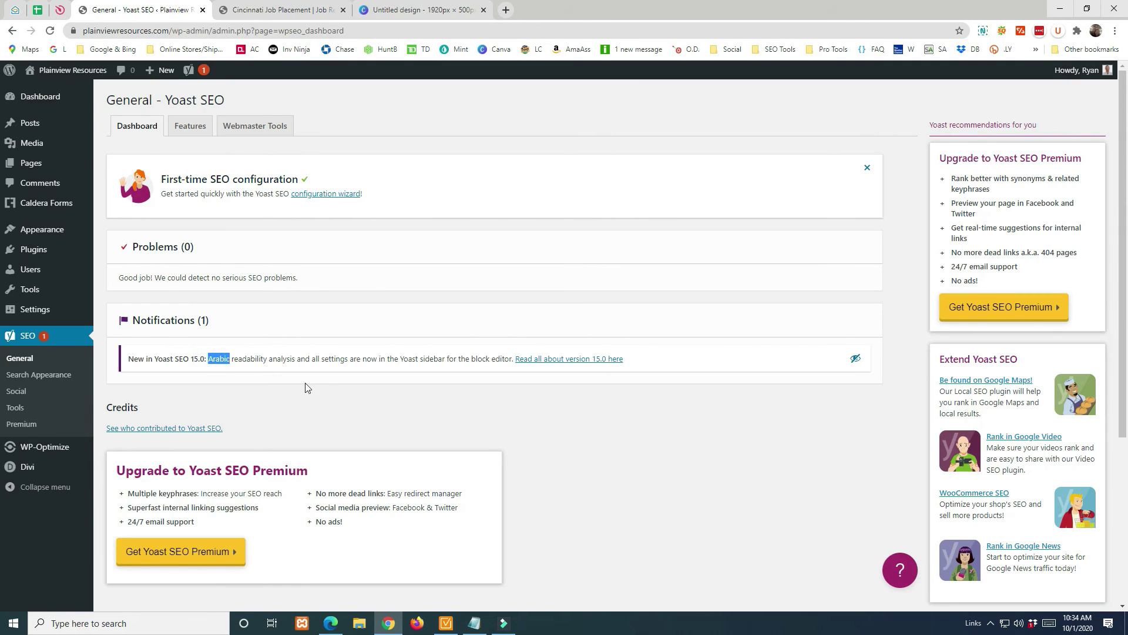
click(855, 360)
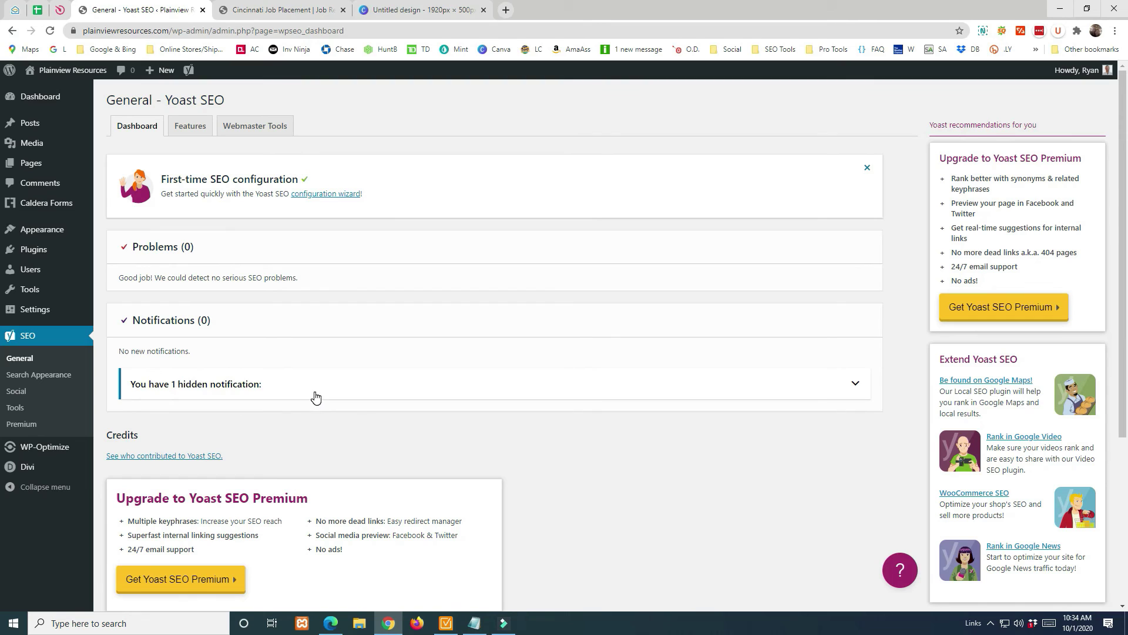
Exclude "Remove expired transient options" from the WP-Optimize database optimizations and run all the selected ones.
mouse_move(59, 448)
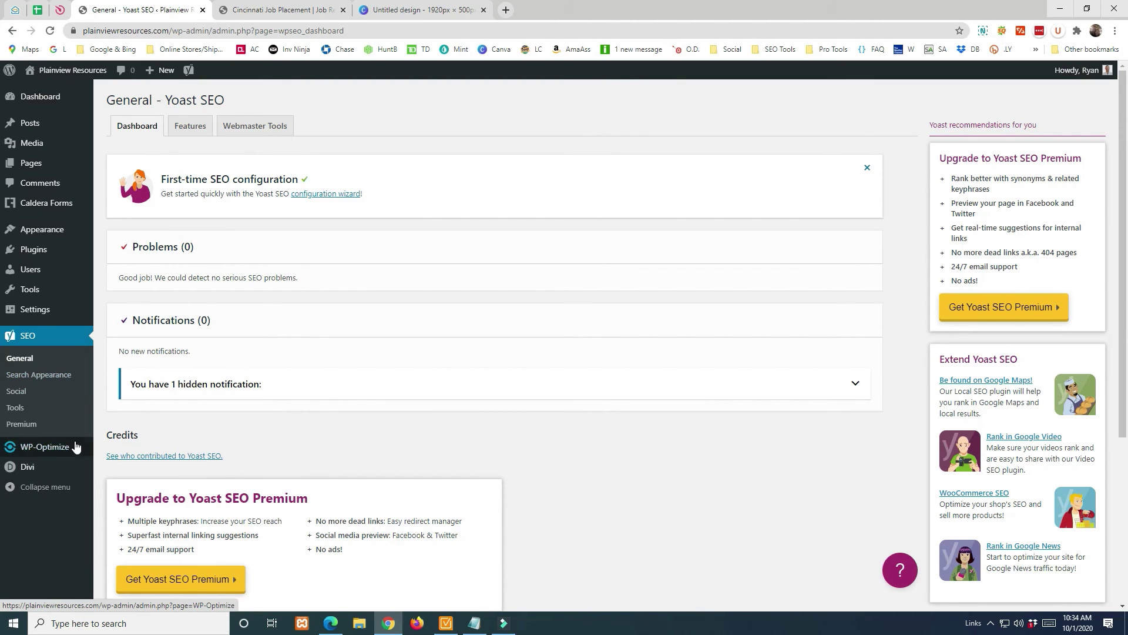
click(39, 455)
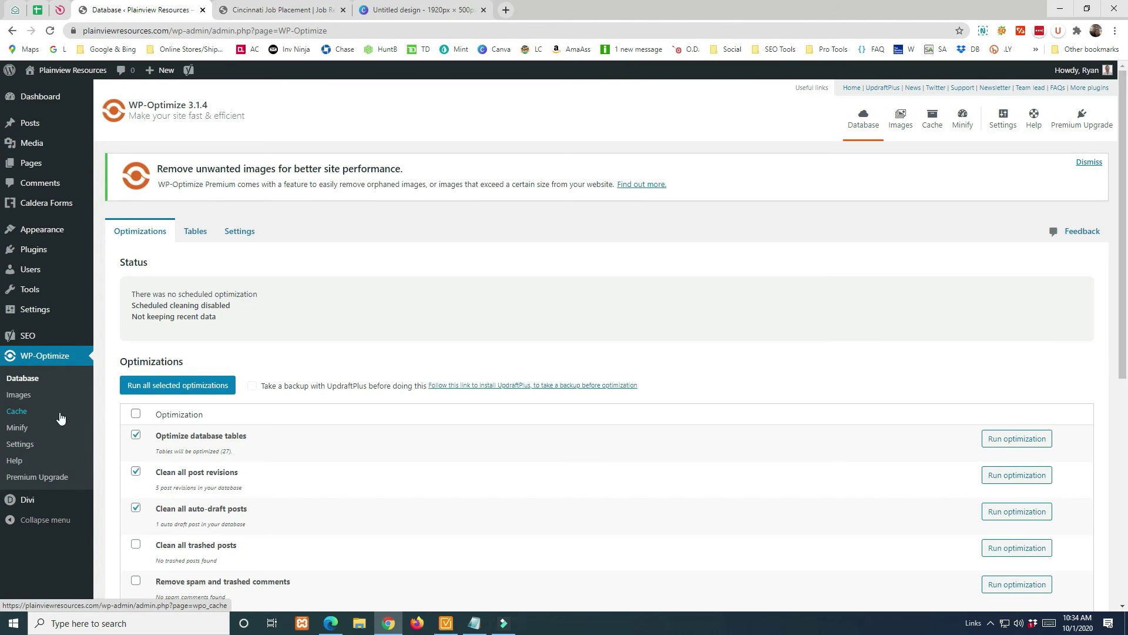
scroll(222, 452, down, 2)
scroll(222, 452, down, 2)
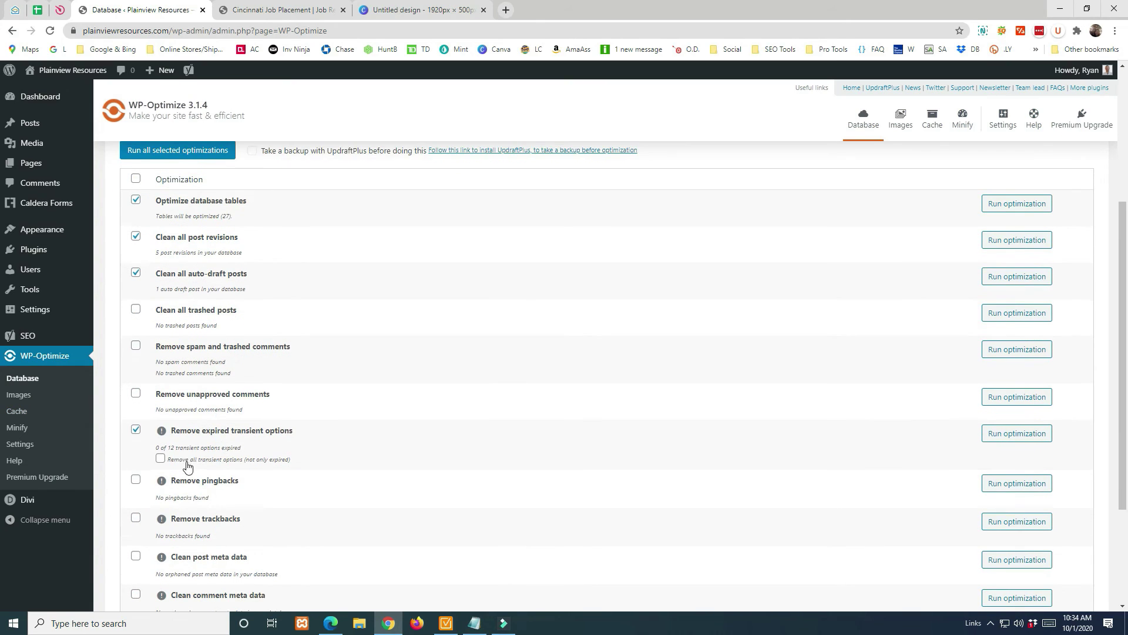
scroll(183, 445, down, 2)
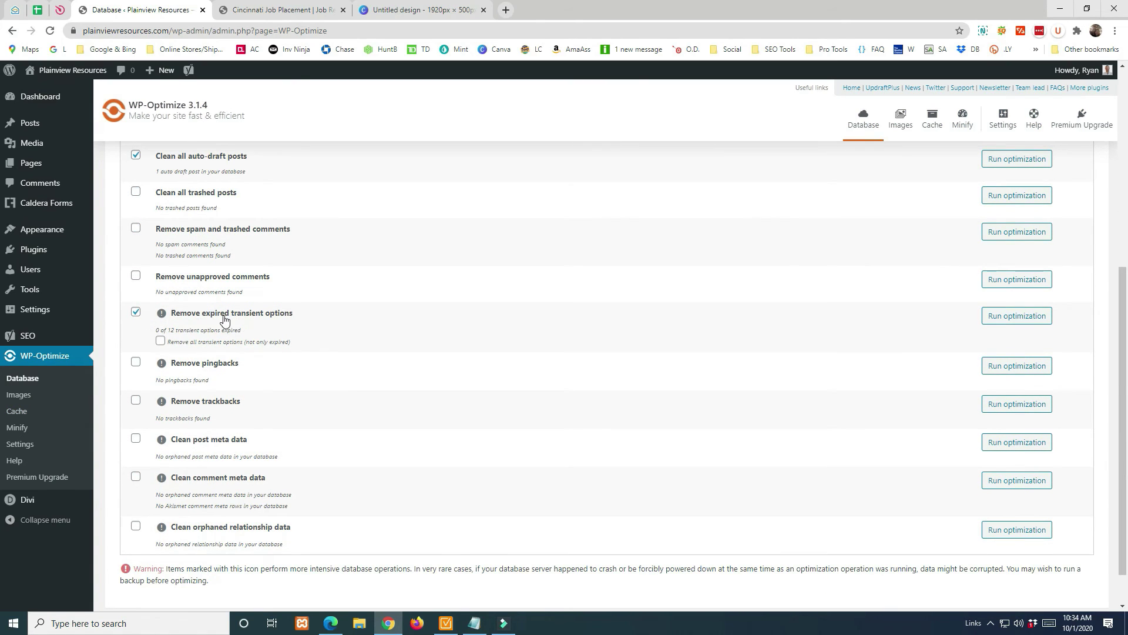
click(136, 312)
scroll(206, 357, up, 2)
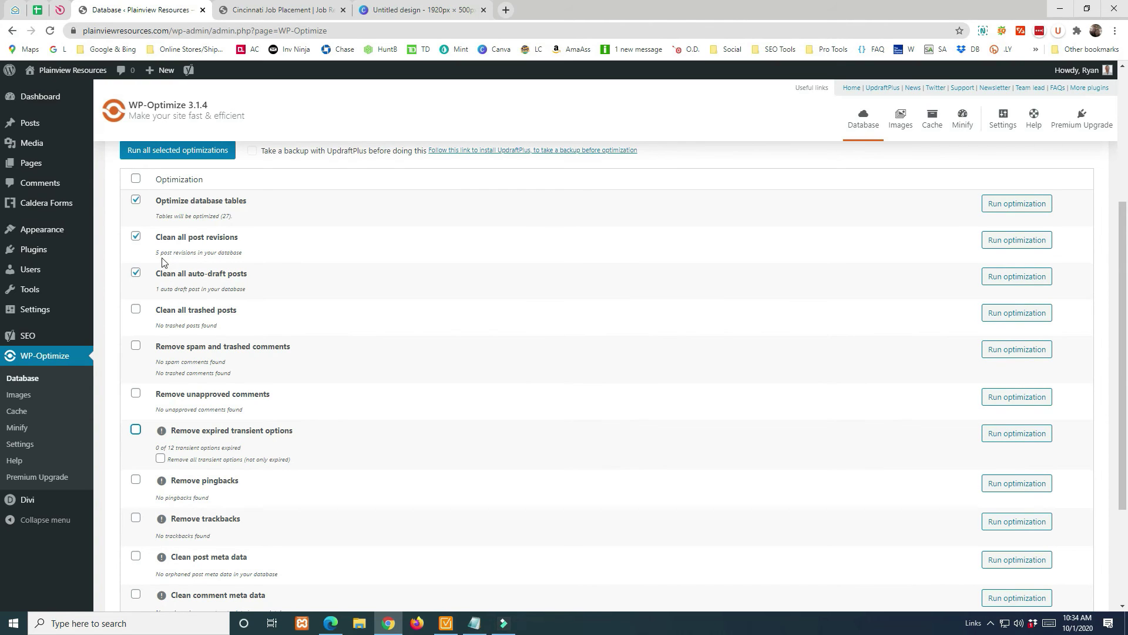
scroll(223, 291, up, 2)
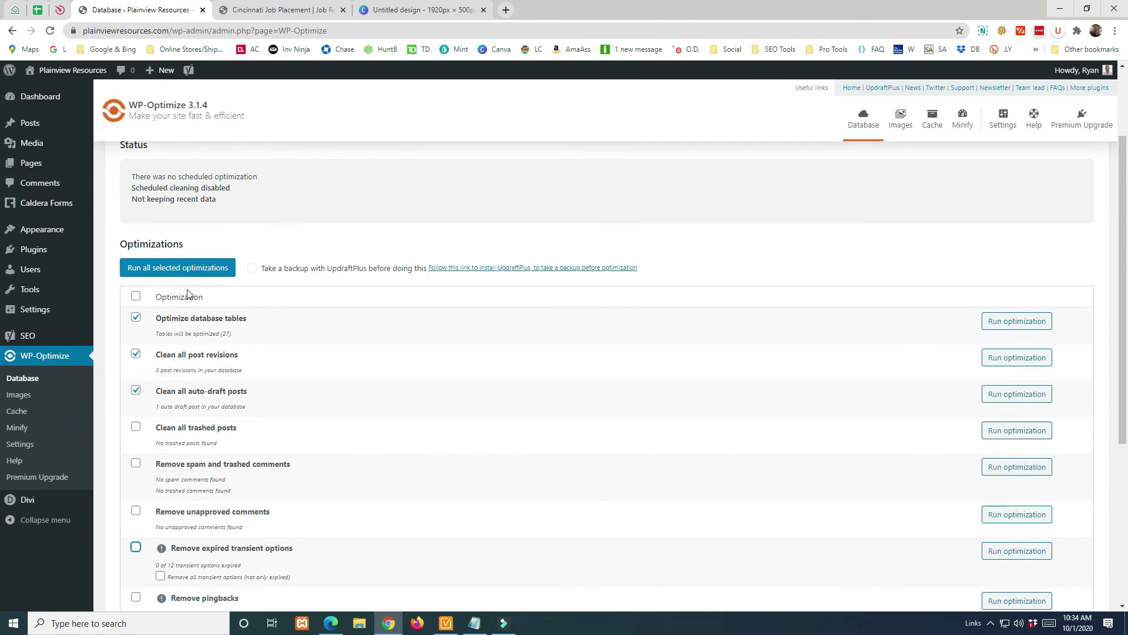
click(170, 269)
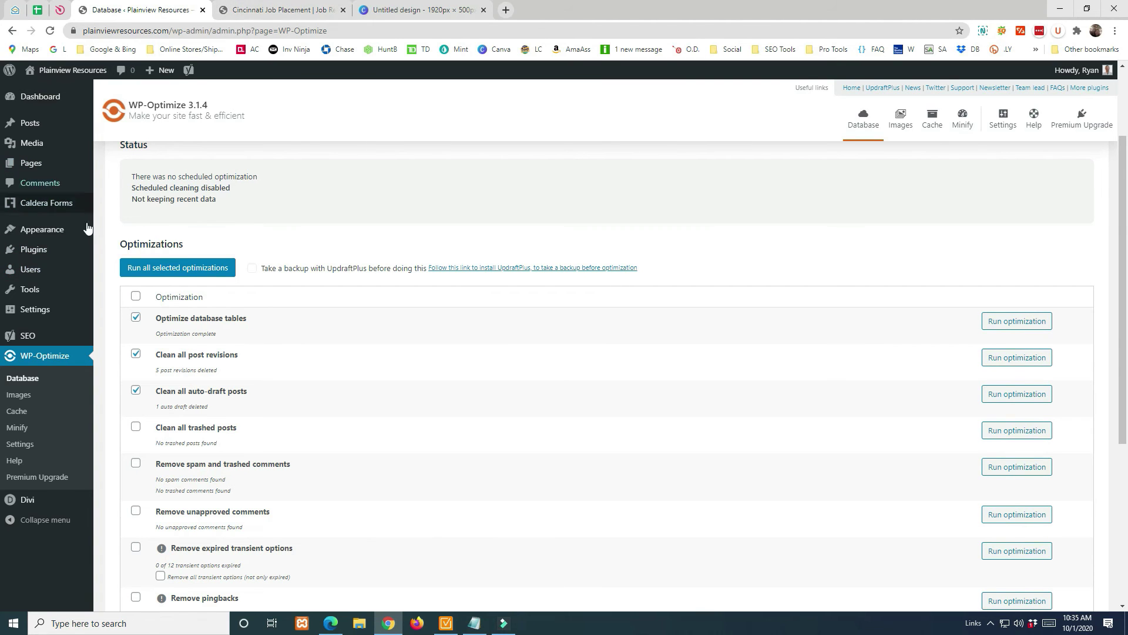
Open the site's user list in a new tab and review the accounts, followed by the installed themes.
right_click(43, 268)
click(77, 275)
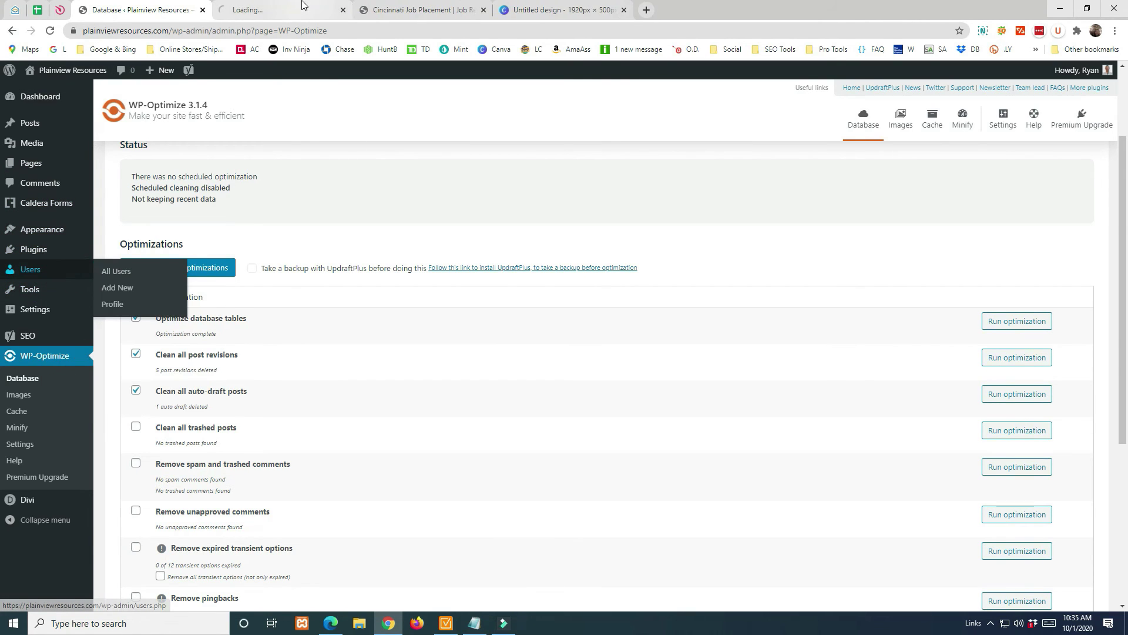
click(302, 4)
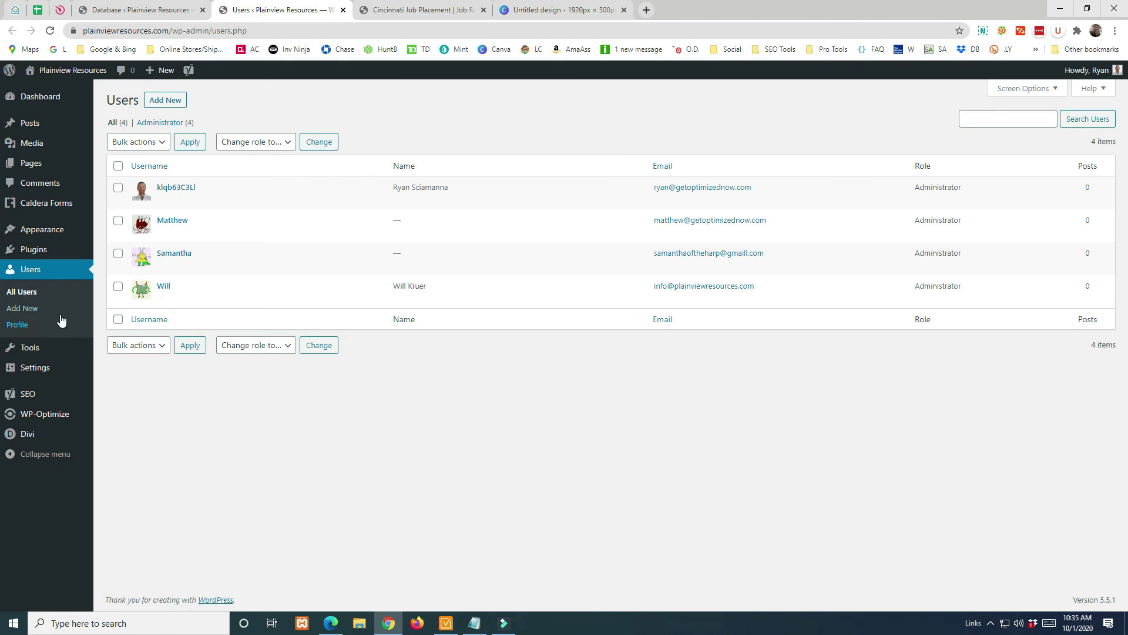
click(52, 231)
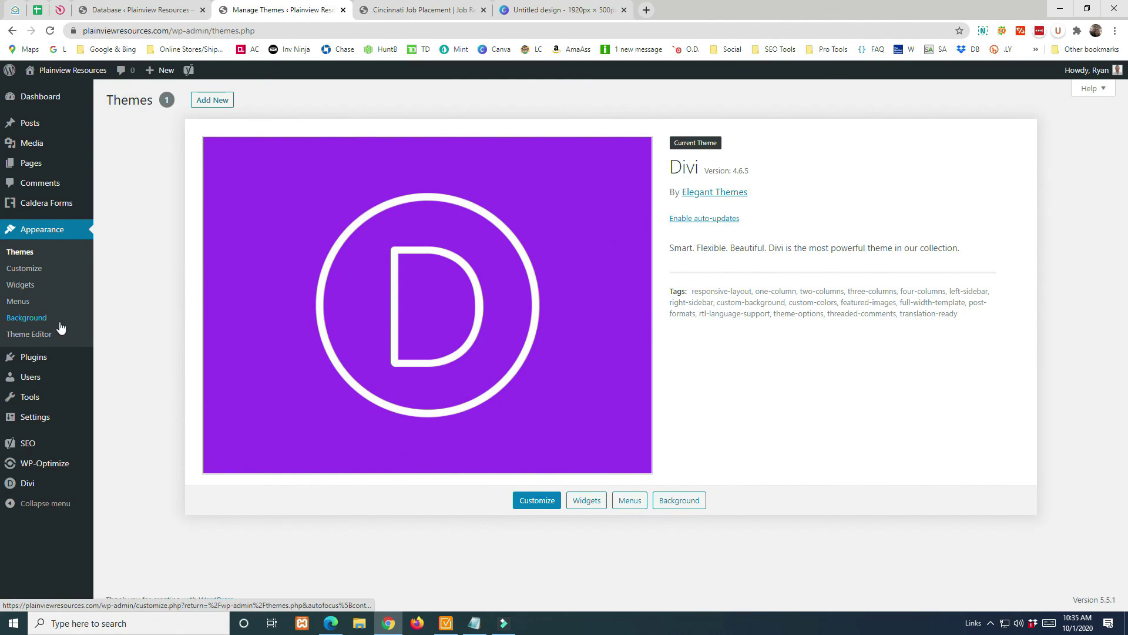
Look through the list of all pages on the site with their SEO titles and meta descriptions.
click(36, 174)
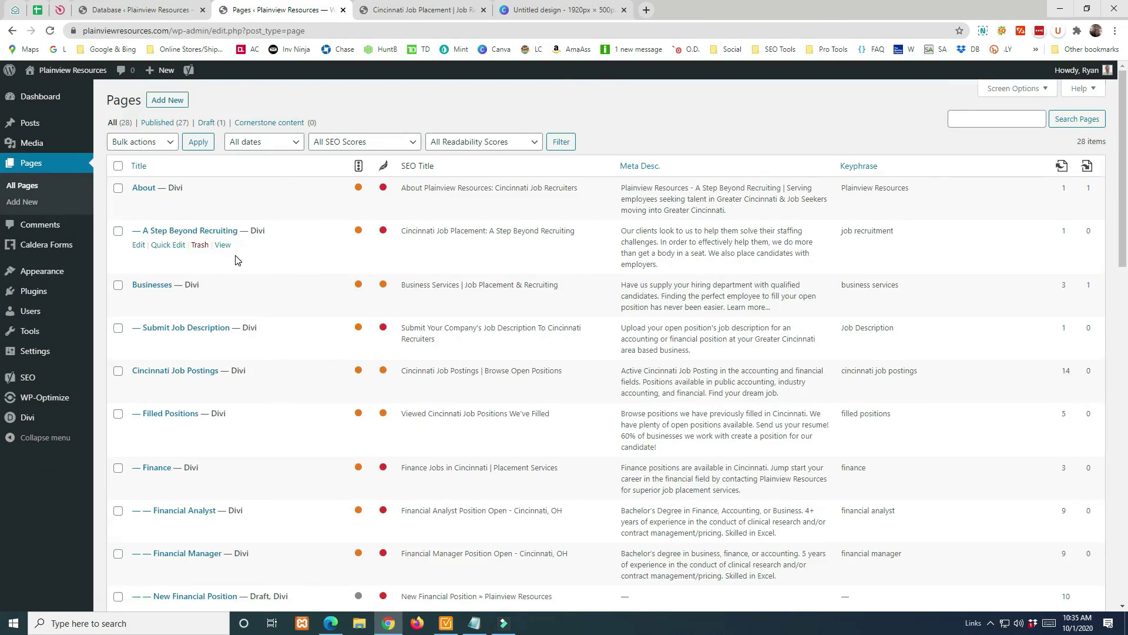
scroll(235, 260, down, 12)
scroll(235, 260, up, 12)
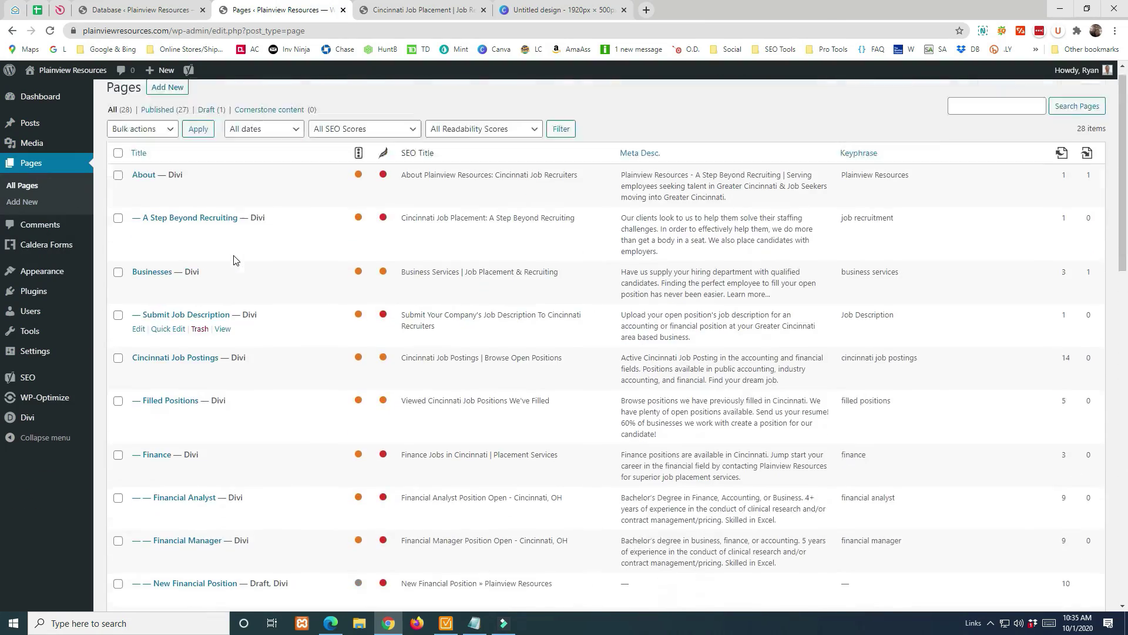
scroll(229, 260, down, 5)
Browse the images stored in the Media Library.
click(40, 145)
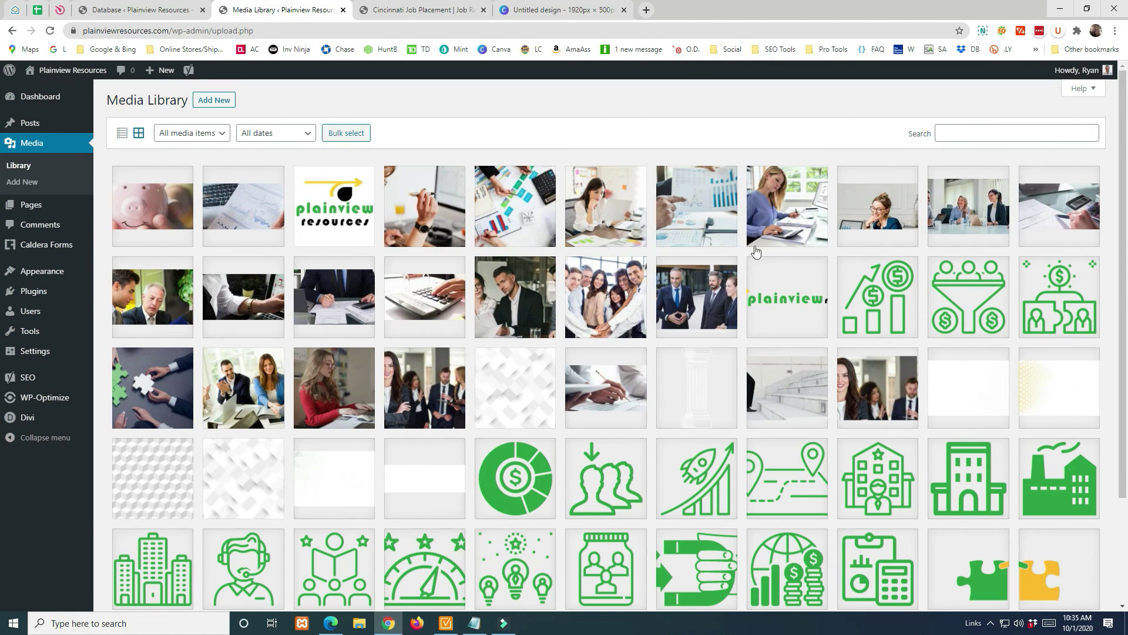
scroll(752, 266, down, 3)
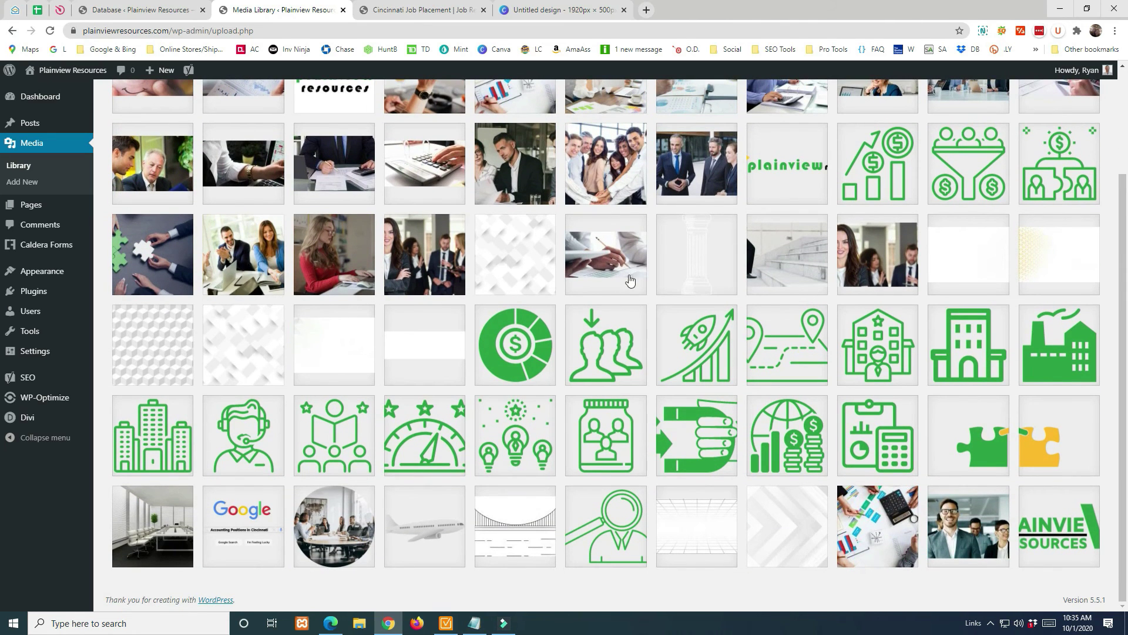
scroll(423, 382, up, 3)
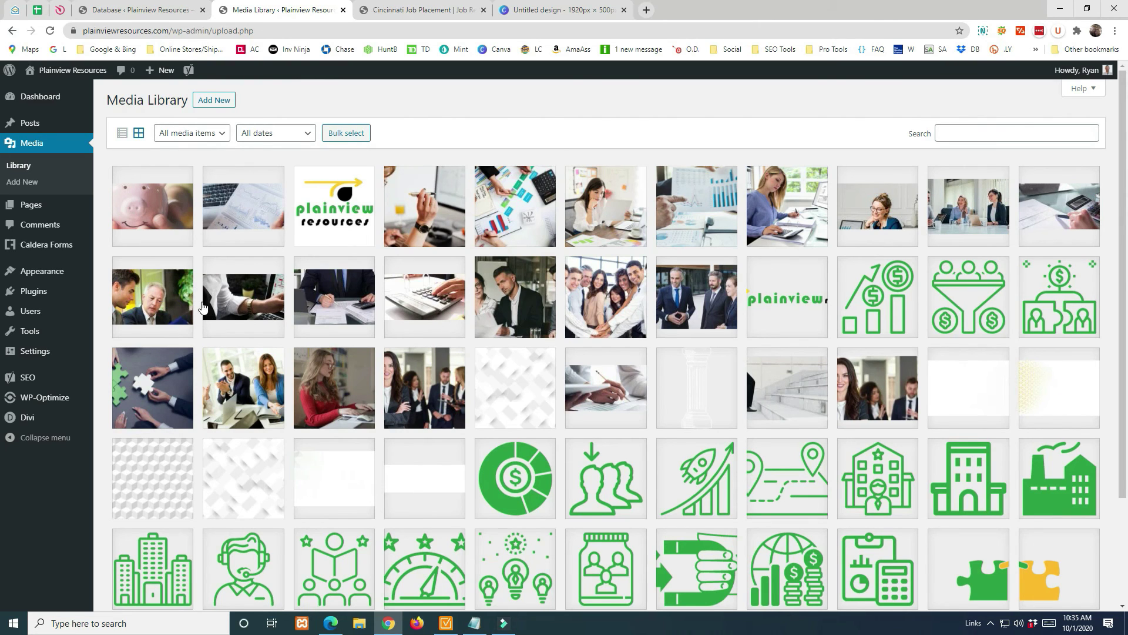
Check the site's comments and the list of installed plugins.
mouse_move(34, 240)
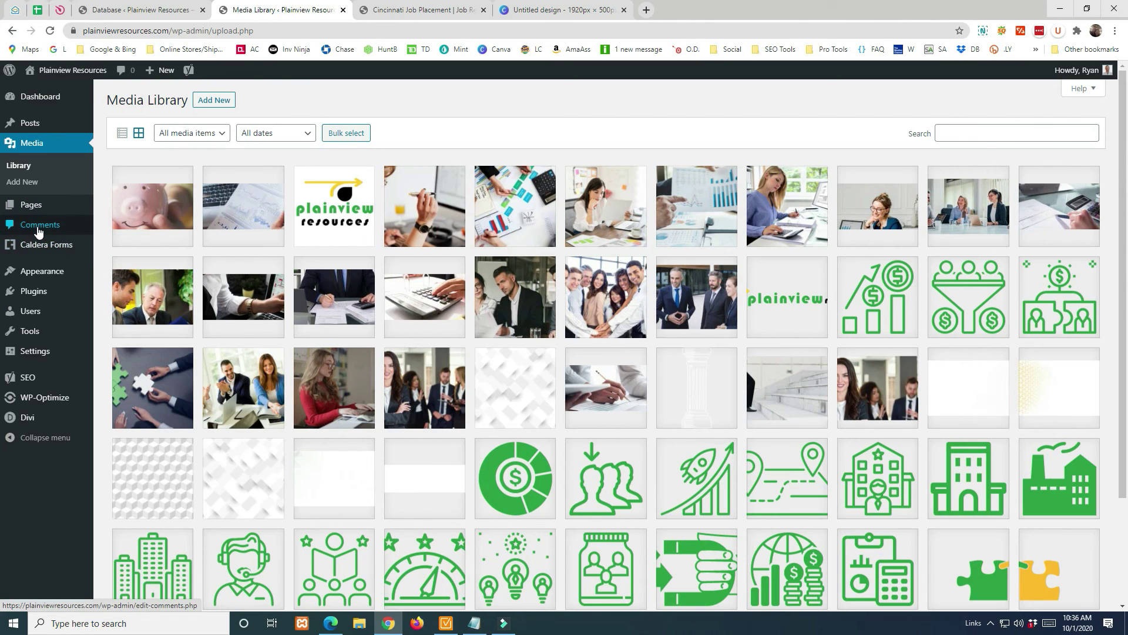
click(39, 226)
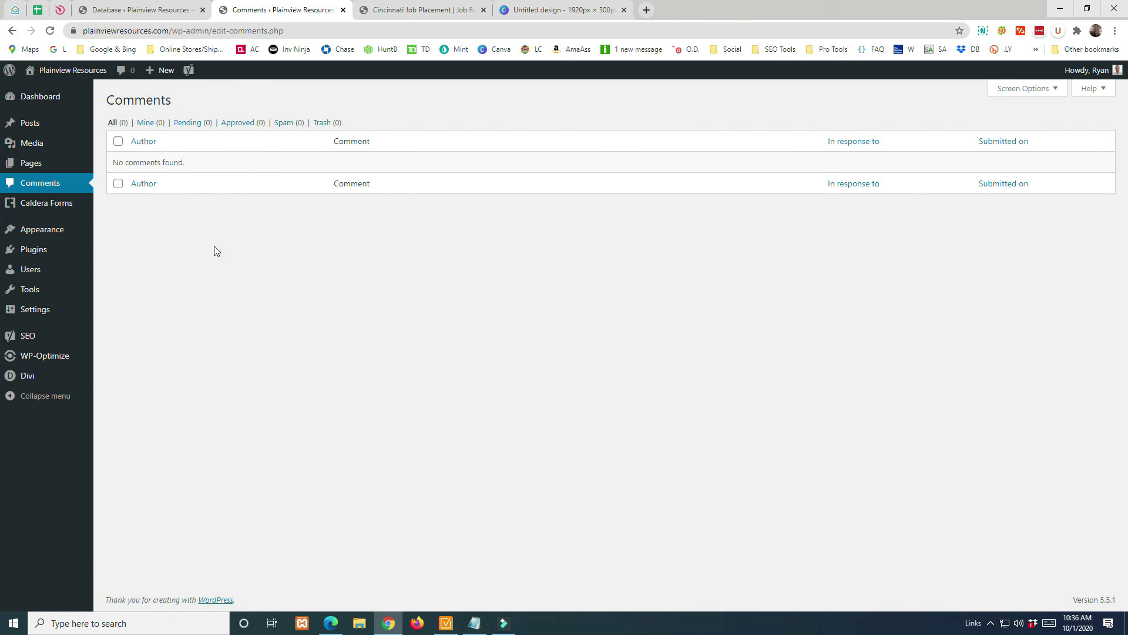
mouse_move(49, 232)
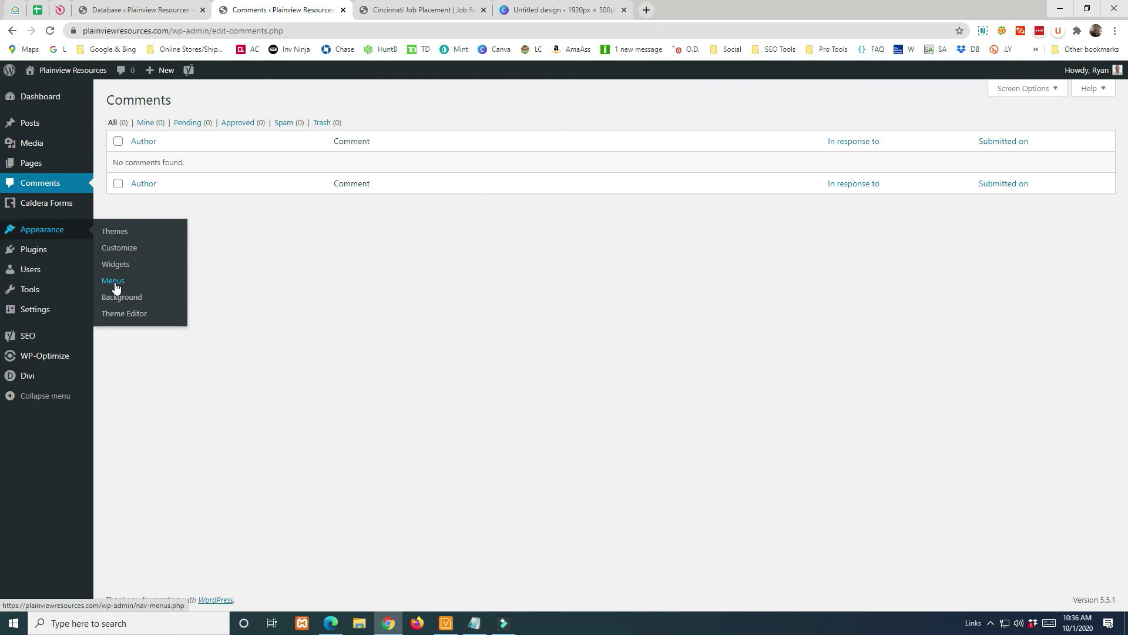
click(39, 253)
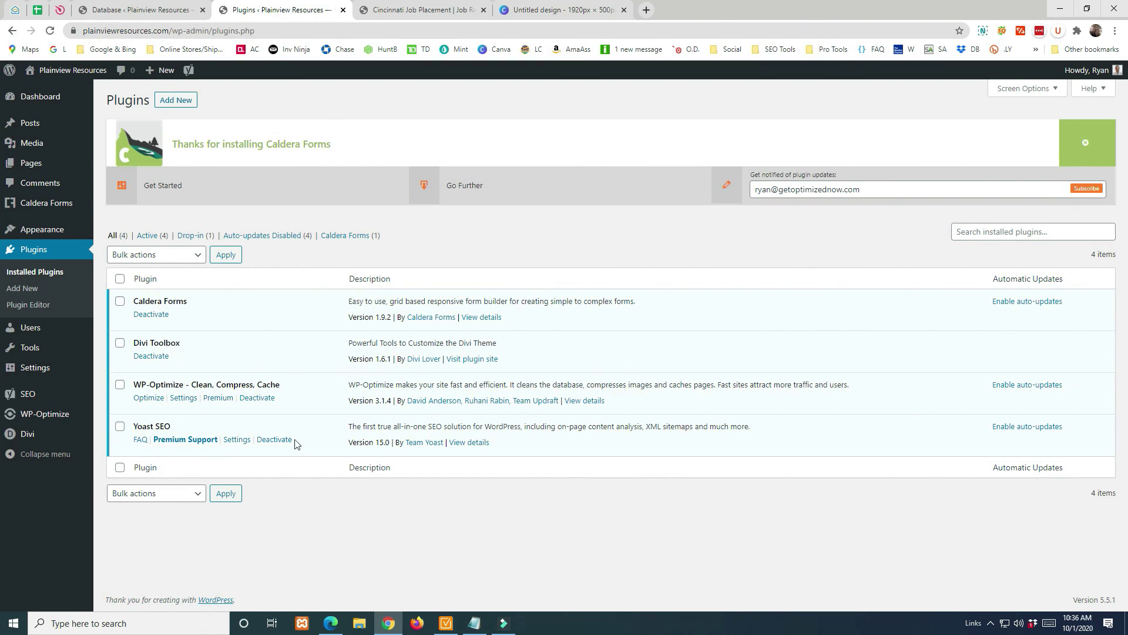
Review the General settings of the site and the image size and upload options in the Media settings.
mouse_move(44, 352)
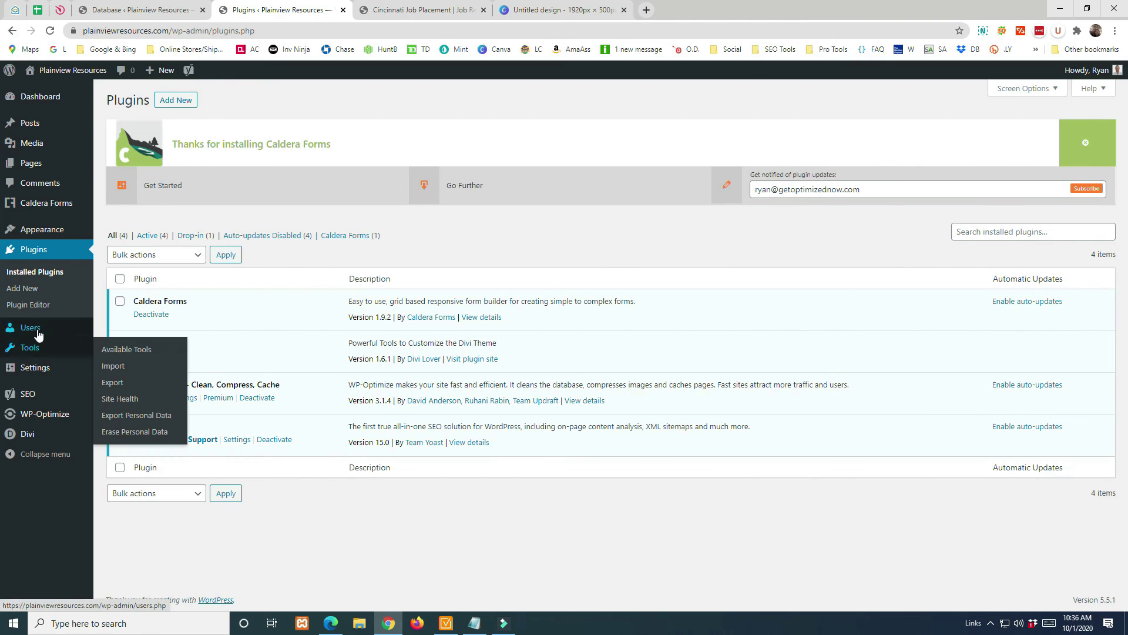
mouse_move(35, 376)
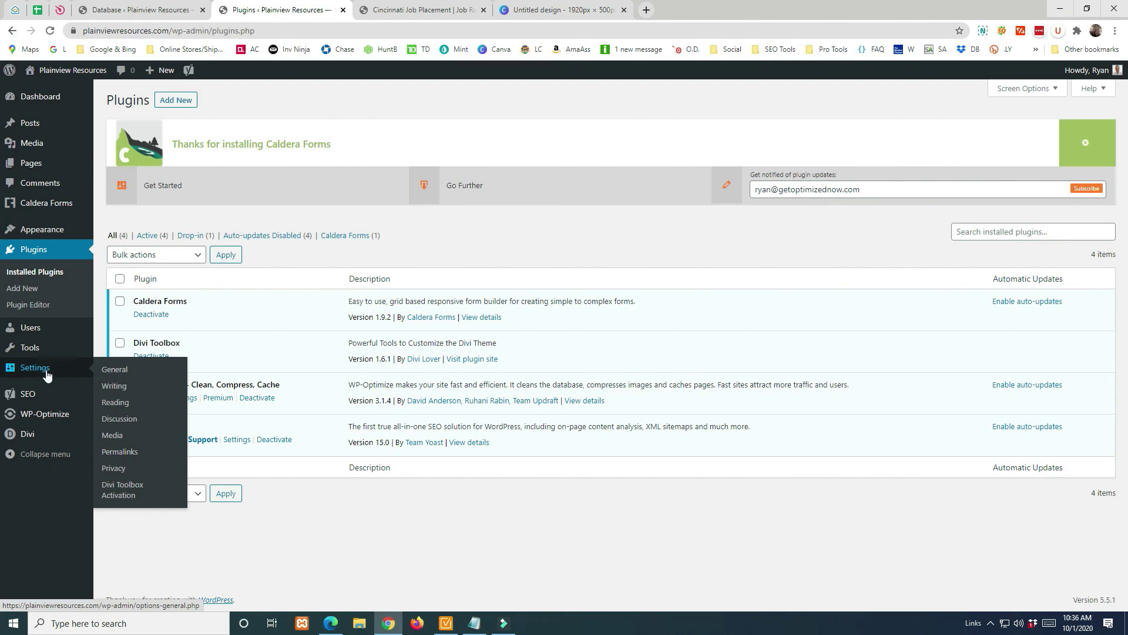
click(112, 371)
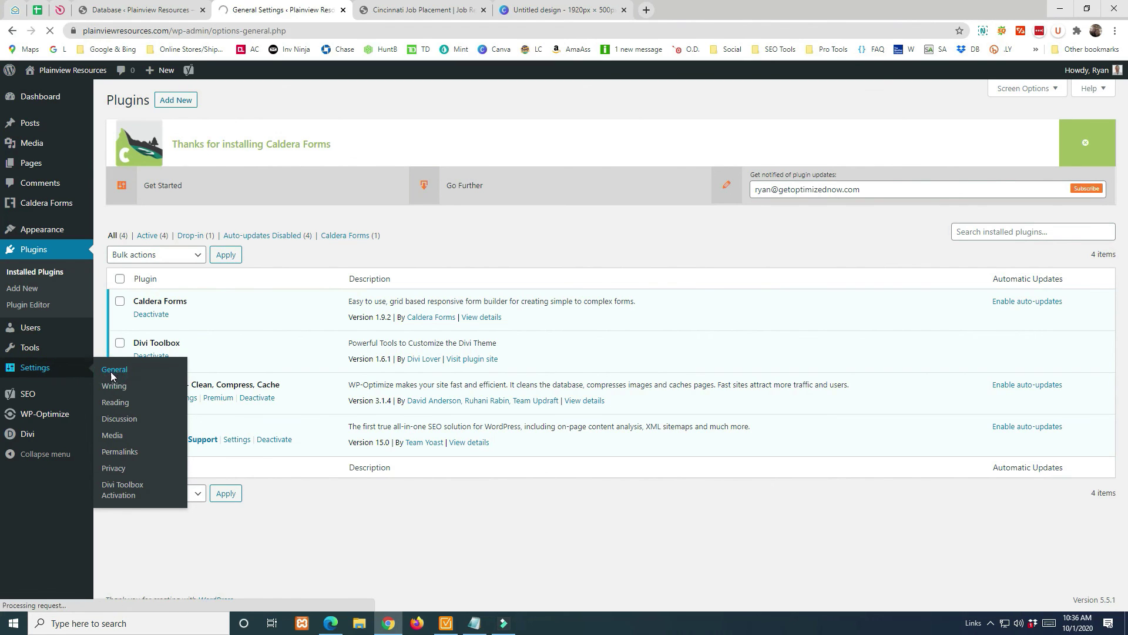
scroll(436, 391, down, 5)
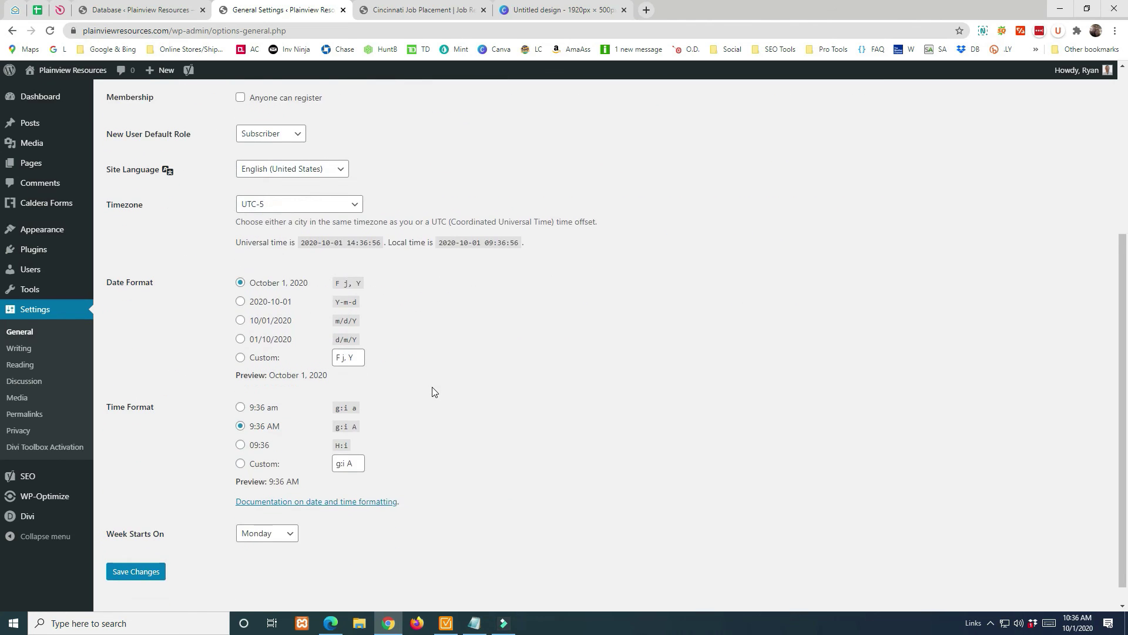
scroll(433, 392, up, 5)
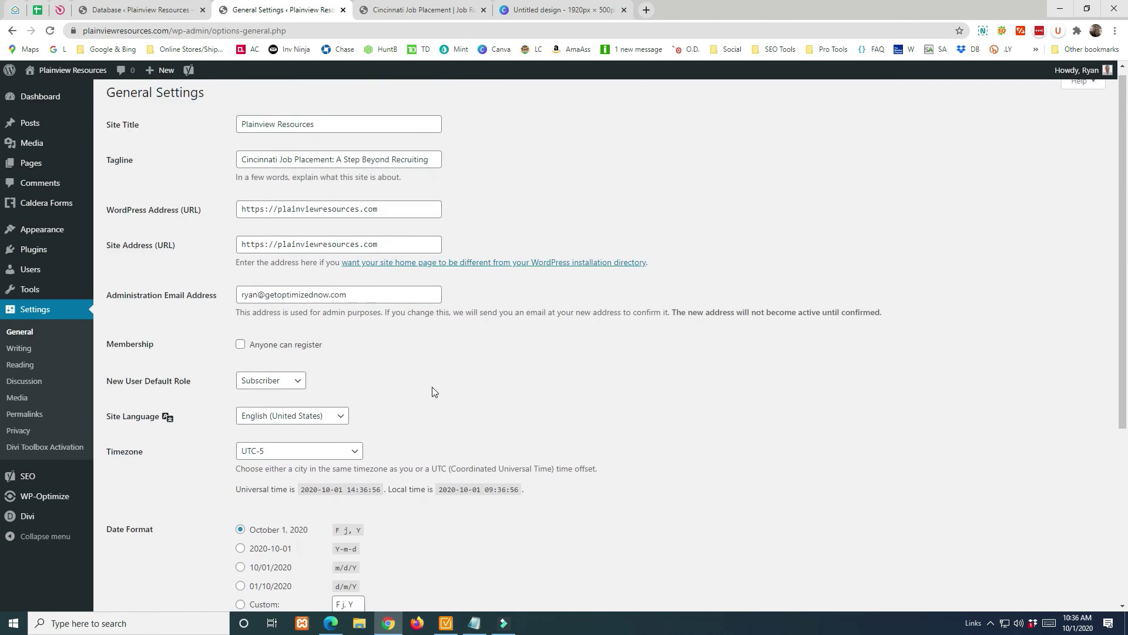
click(24, 399)
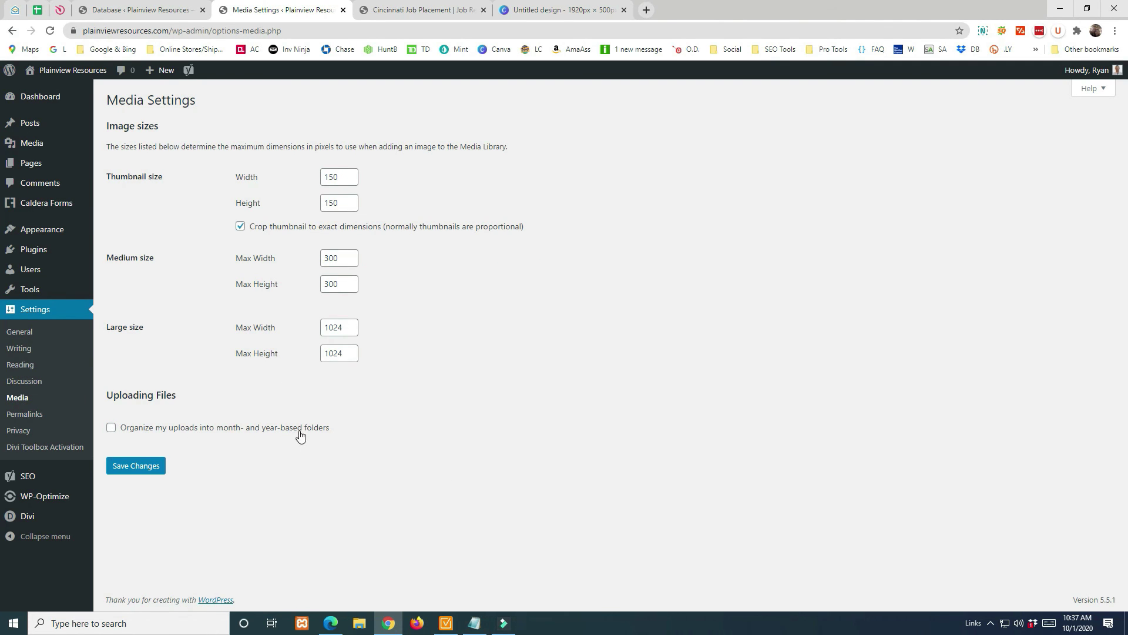
Open the Reading settings and view the pages available as the posts page without choosing one.
click(22, 370)
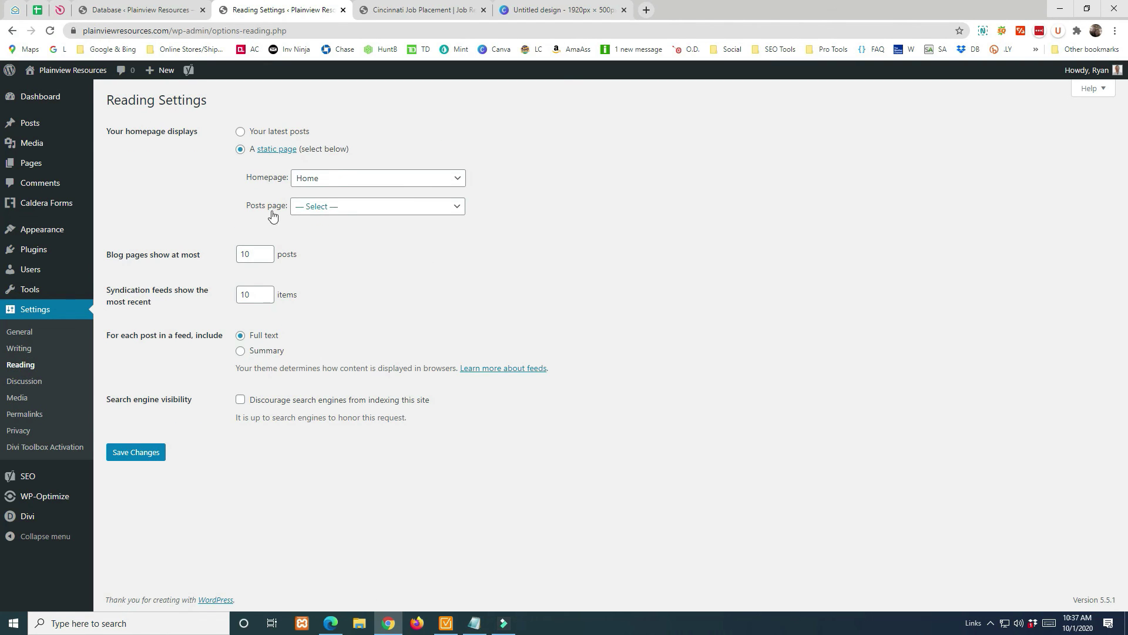
click(335, 213)
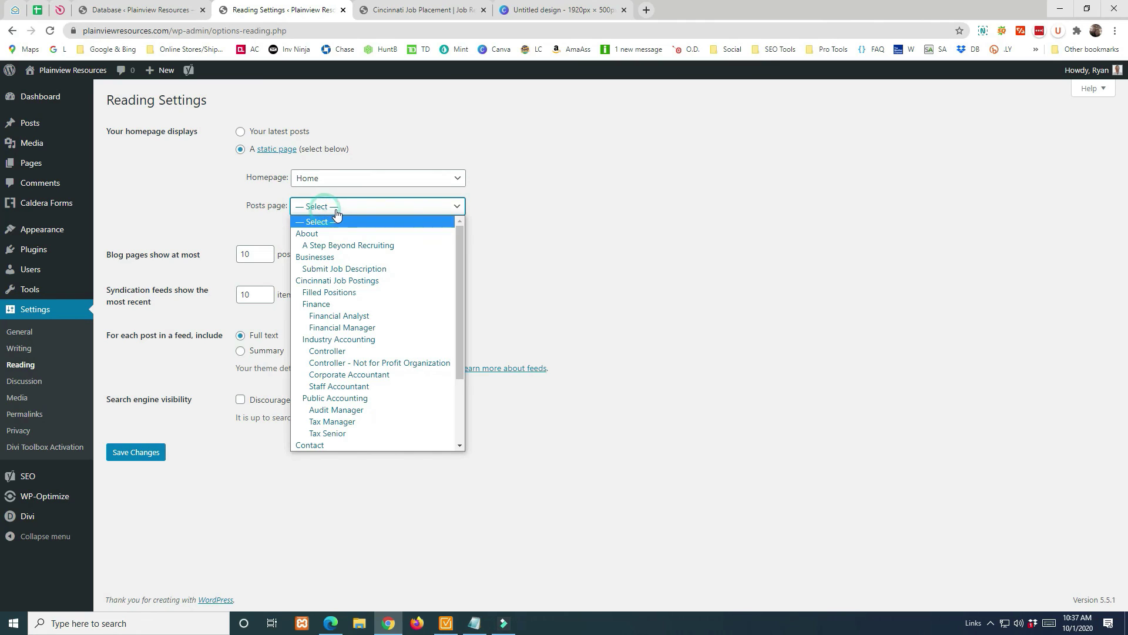
click(245, 211)
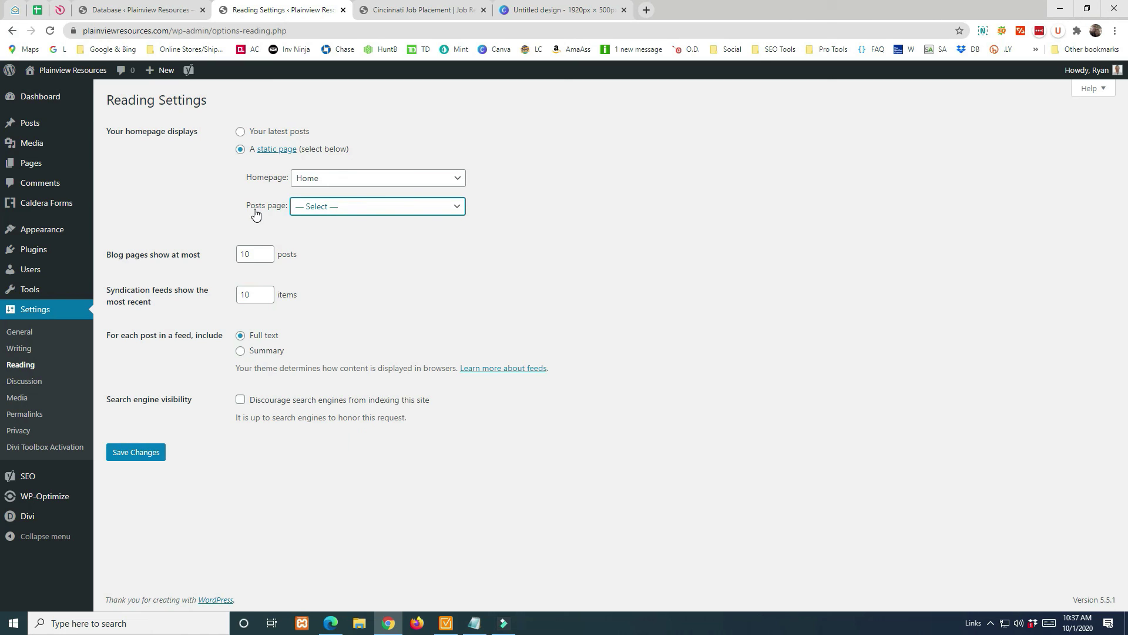
Review the list of all blog posts and the available Pages and Appearance options.
click(42, 125)
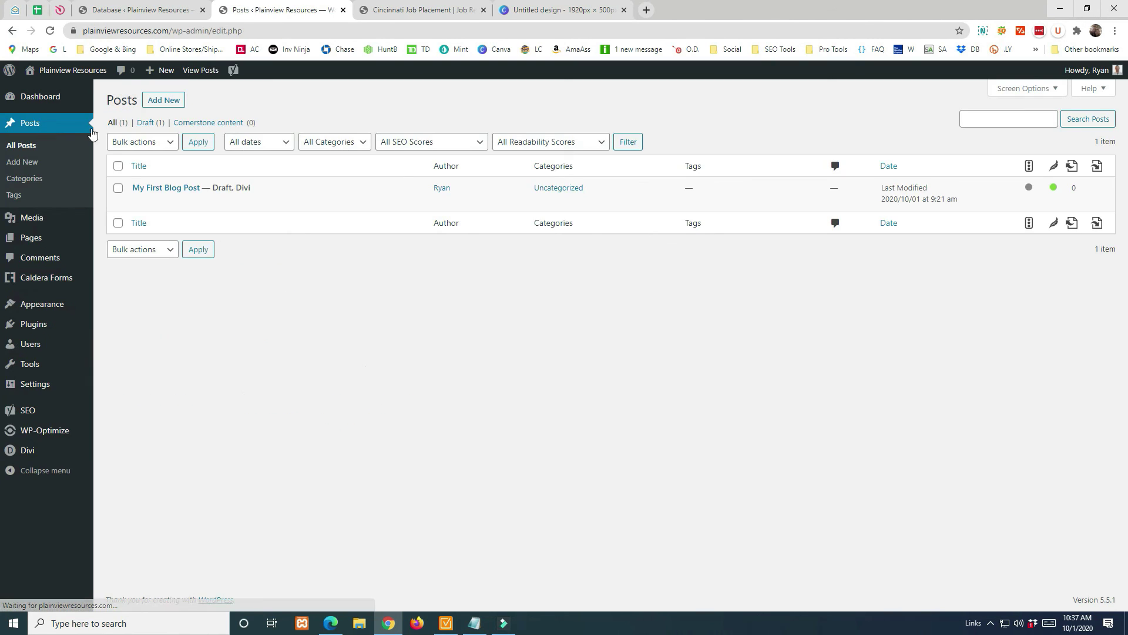
mouse_move(27, 242)
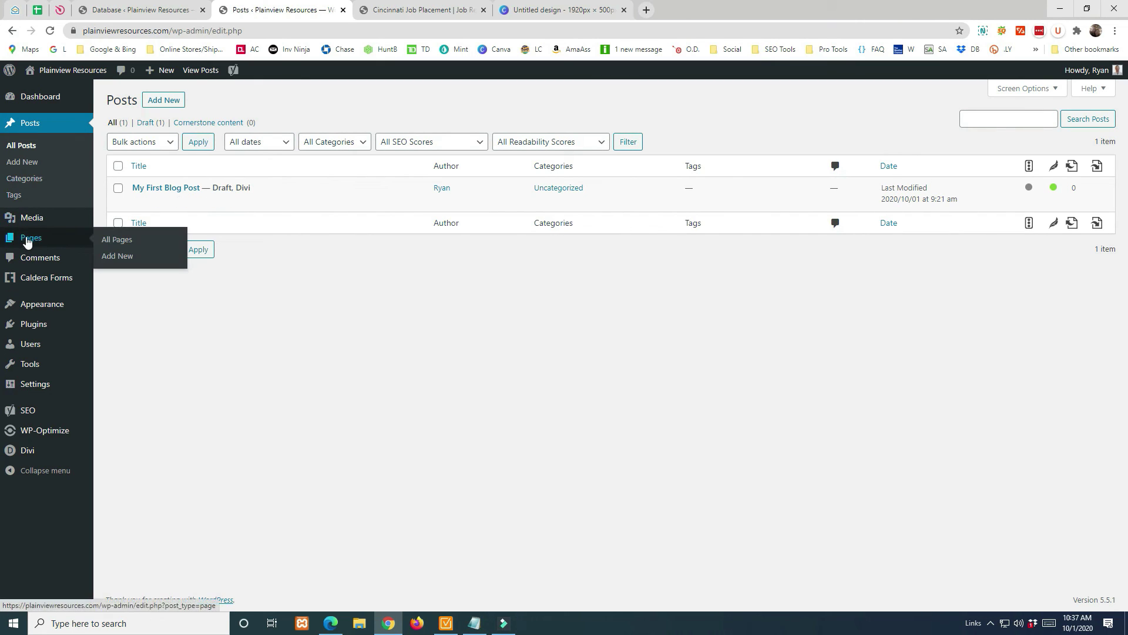
mouse_move(171, 210)
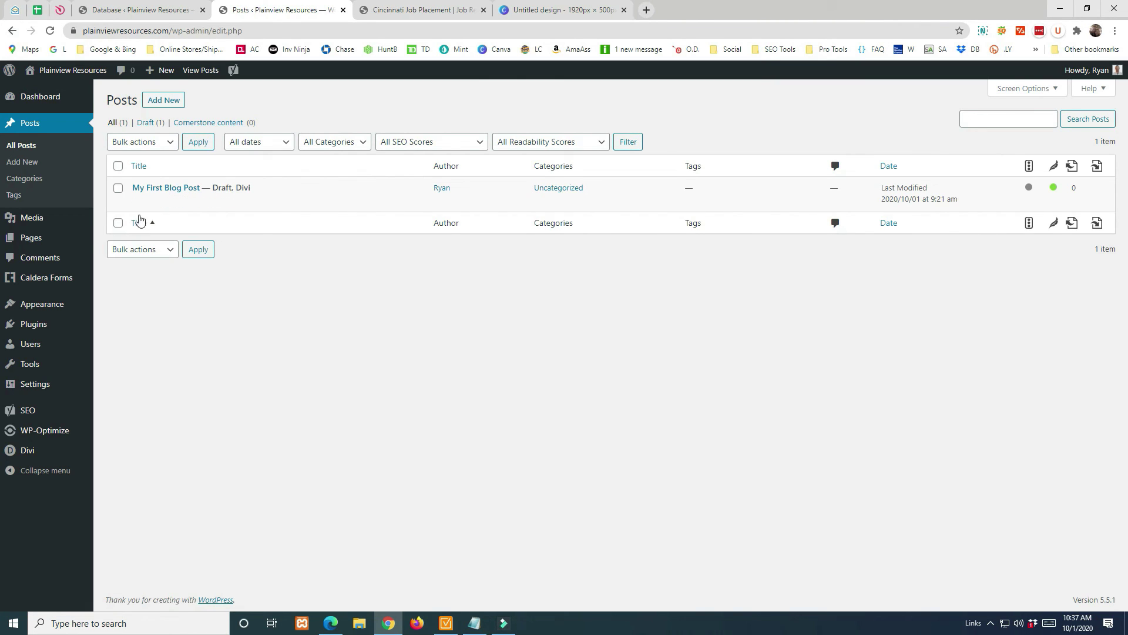
mouse_move(57, 309)
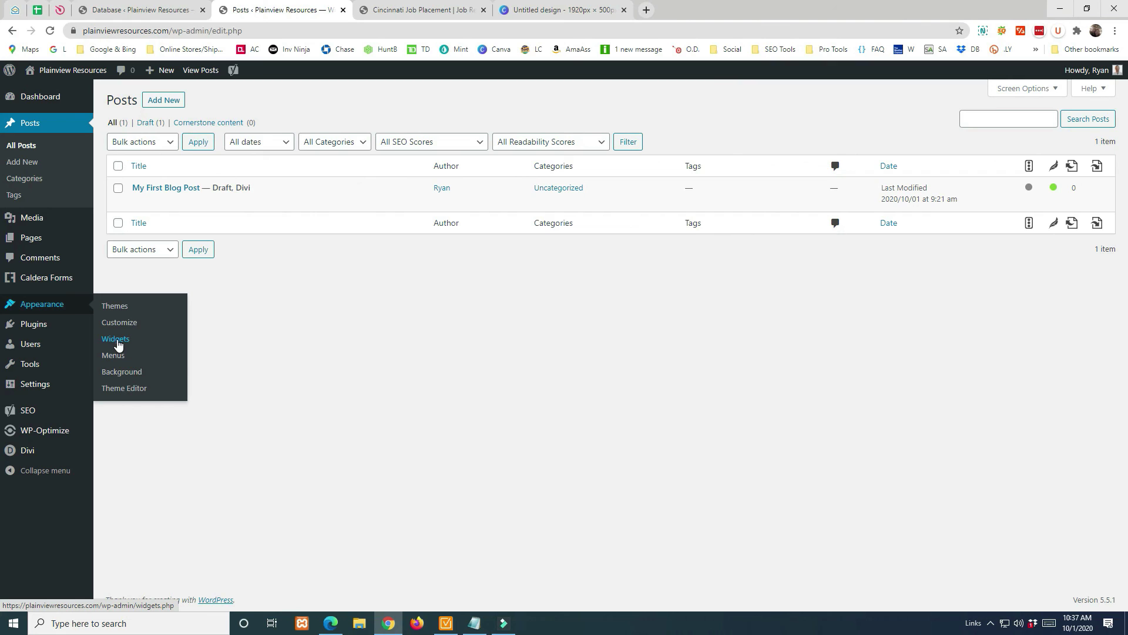
Check the general Yoast SEO page and open the plugin's Social settings.
click(34, 416)
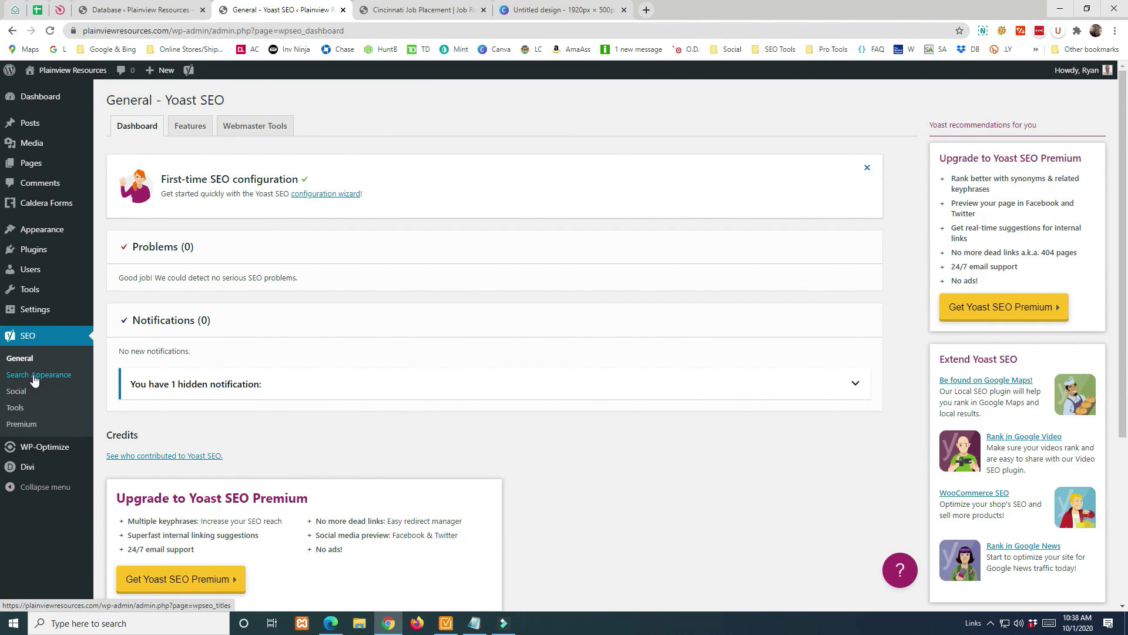
click(18, 392)
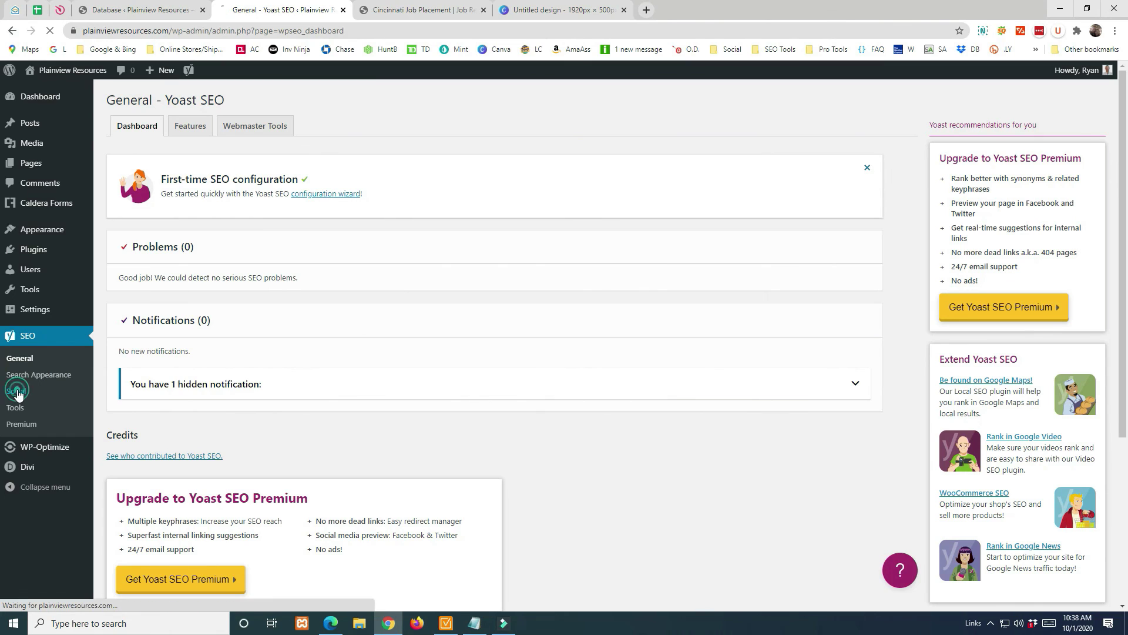